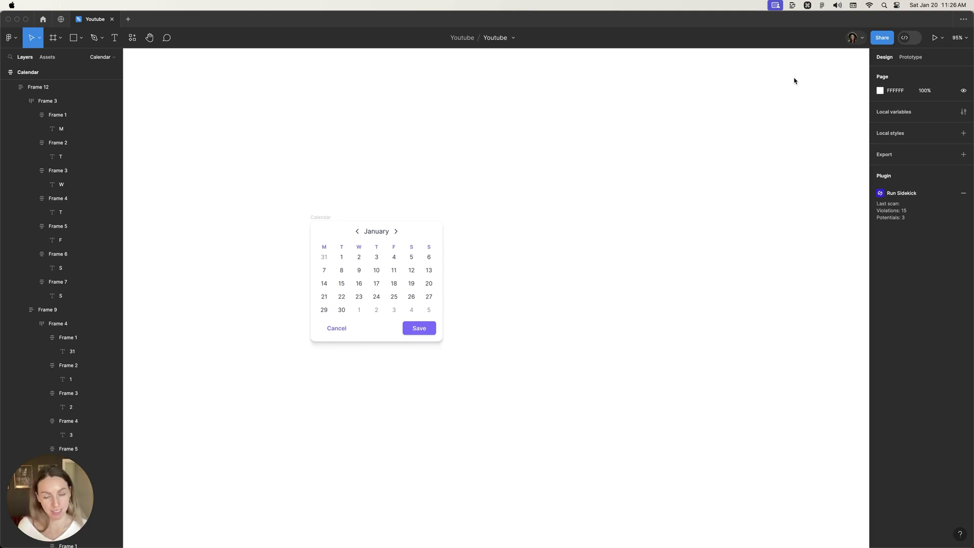
Test widening the calendar card, undo the change, and inspect the header chevrons
click(233, 328)
click(337, 300)
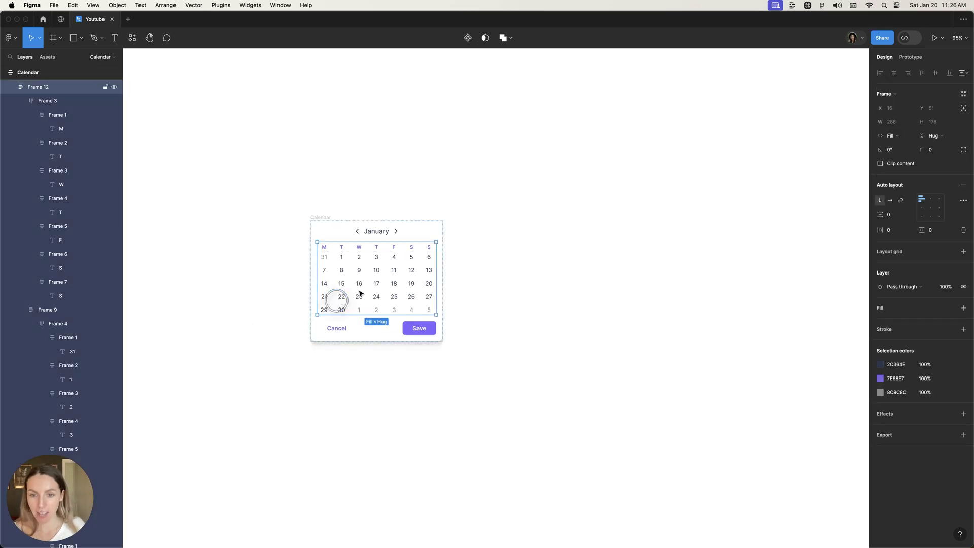
click(441, 281)
drag(442, 279, 530, 272)
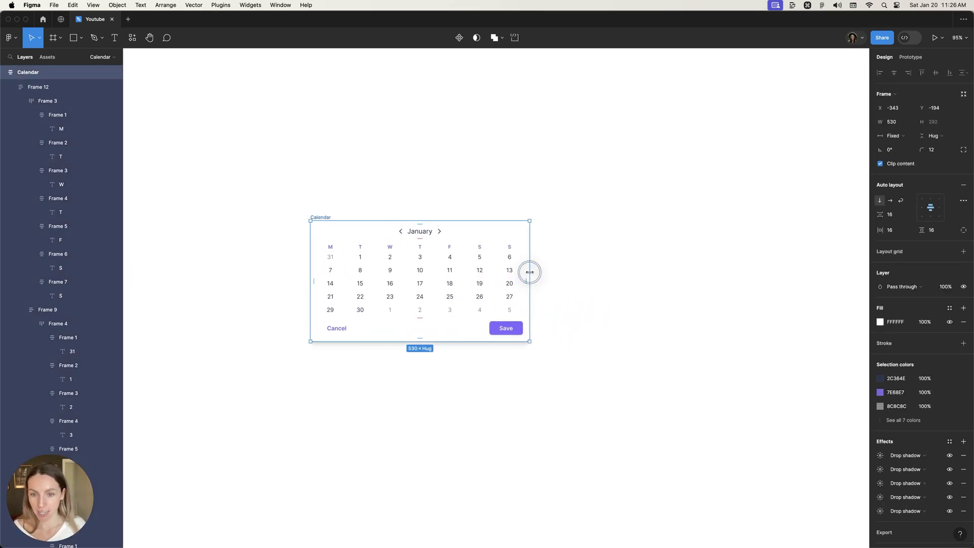
key(super+z)
click(484, 335)
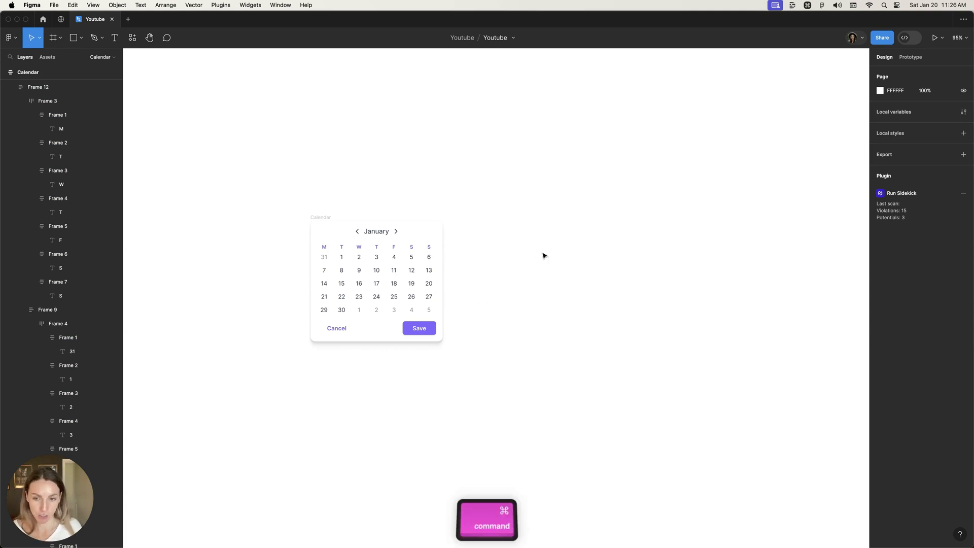
scroll(544, 257, up, 3)
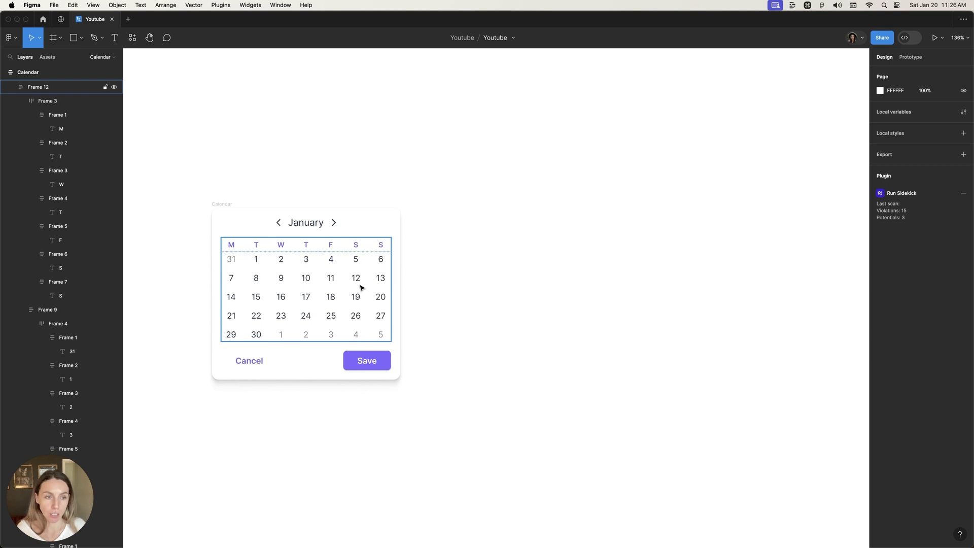
double_click(279, 223)
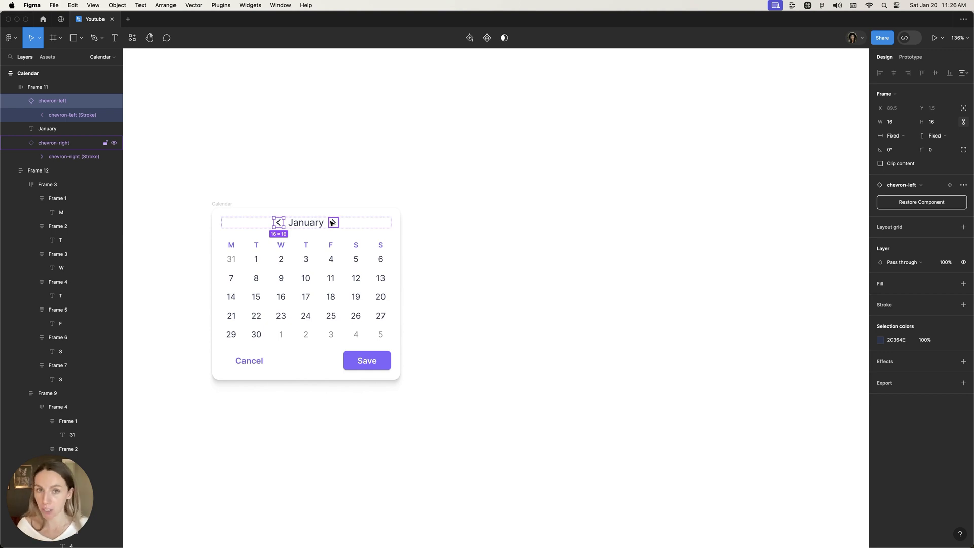
key(alt)
alt+click(332, 221)
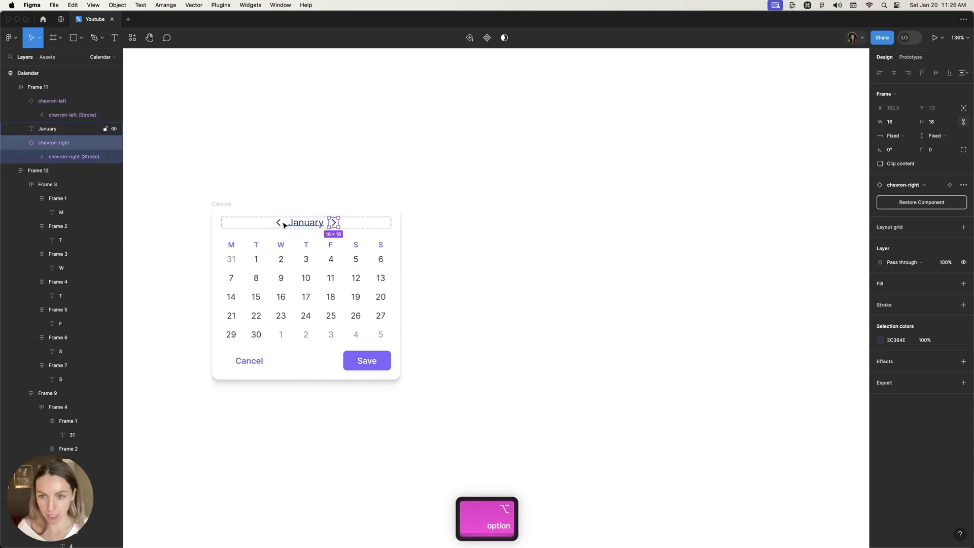
click(462, 195)
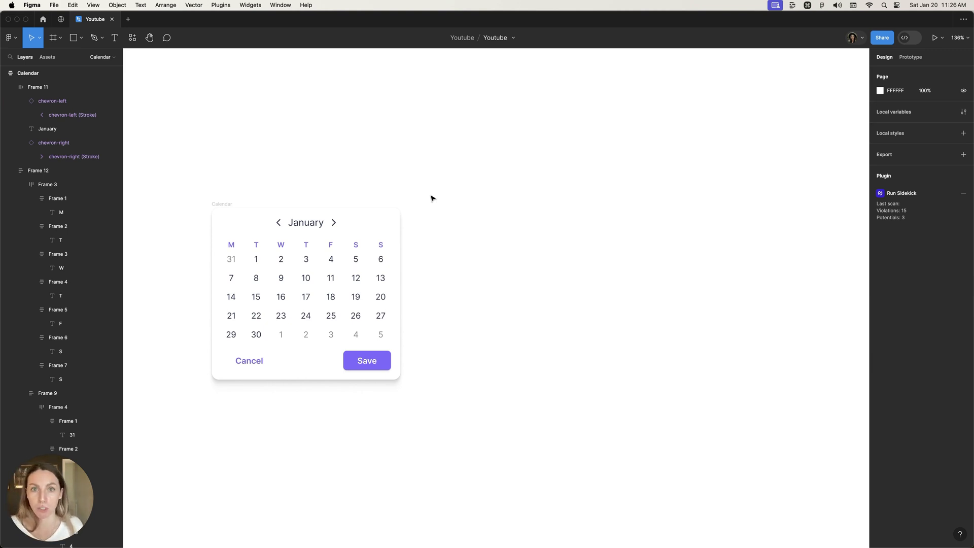
Add a January text layer and paste copies of both chevrons on either side
key(t)
click(512, 206)
text(J)
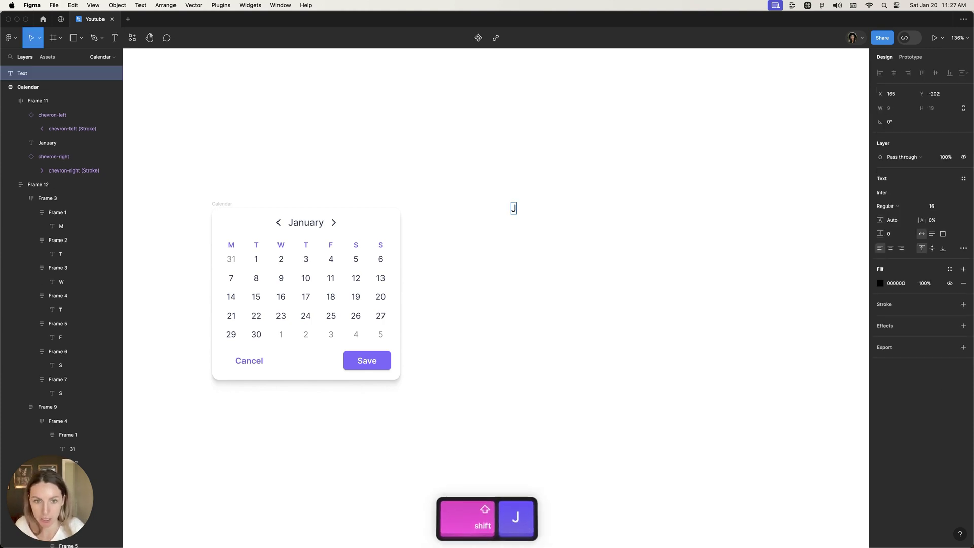
text(anuary)
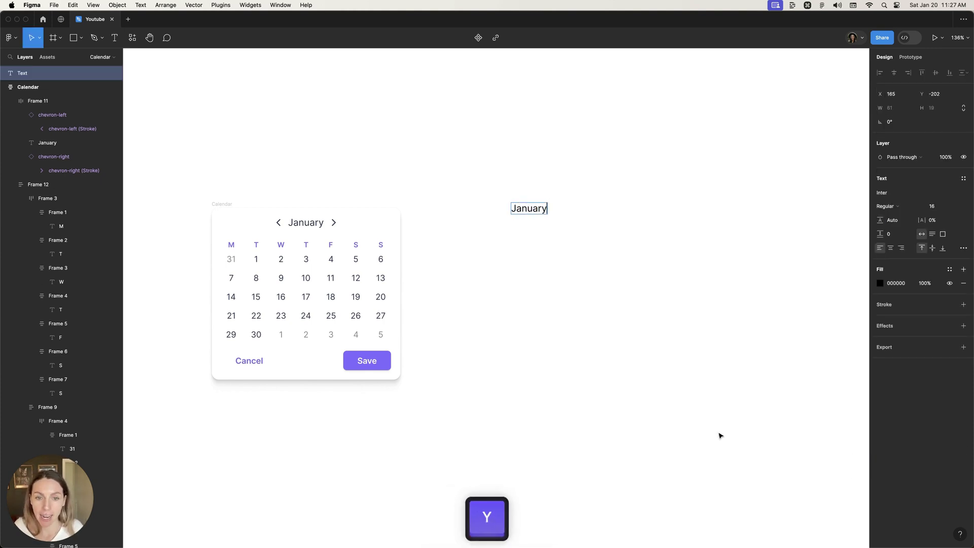
key(Escape)
click(273, 222)
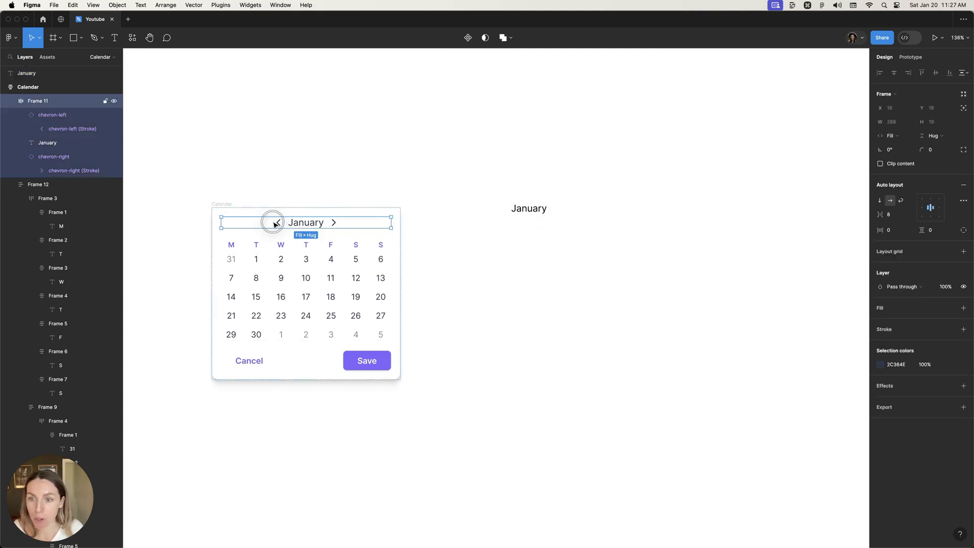
shift+super+click(333, 222)
key(super+c)
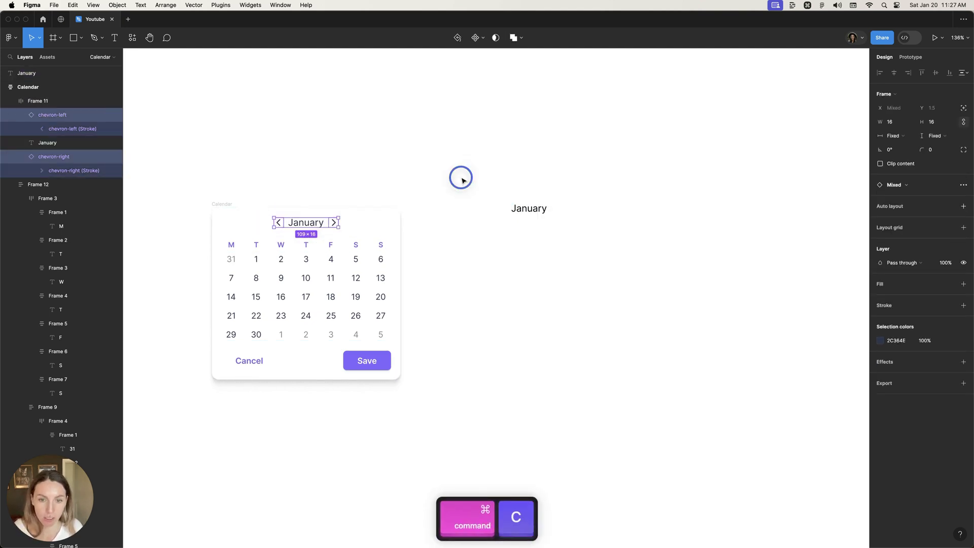
click(459, 176)
mouse_move(434, 226)
mouse_down()
mouse_move(489, 232)
mouse_move(479, 240)
mouse_up()
key(super+v)
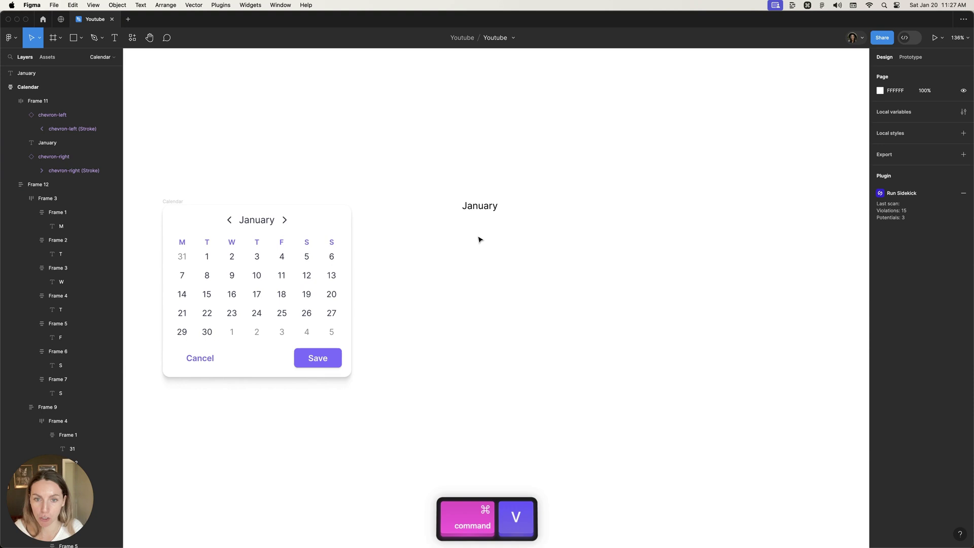
mouse_move(297, 222)
mouse_down()
mouse_move(564, 161)
mouse_move(515, 200)
mouse_move(438, 204)
mouse_move(447, 204)
mouse_up()
click(487, 190)
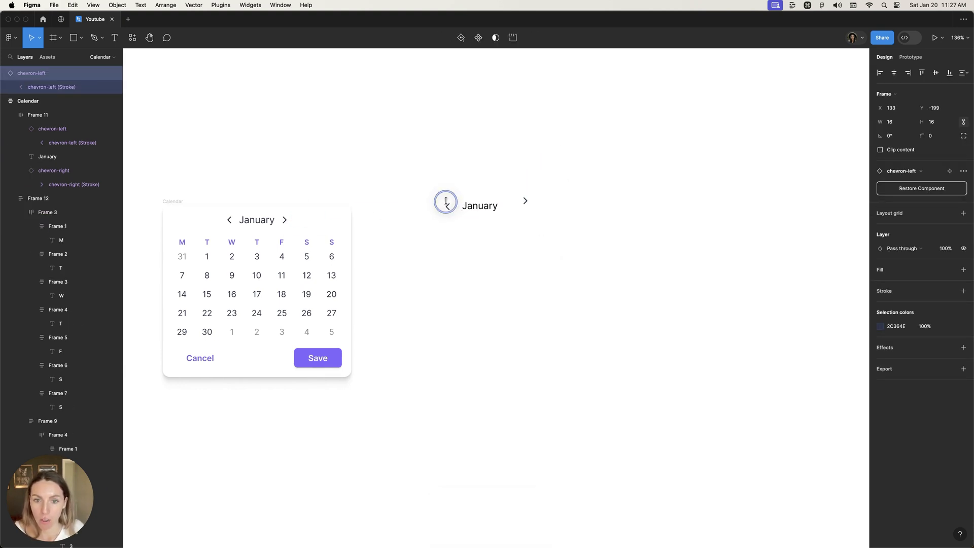
drag(524, 201, 517, 204)
Wrap January and the chevrons in an auto-layout frame named Date with centred items
drag(583, 236, 388, 164)
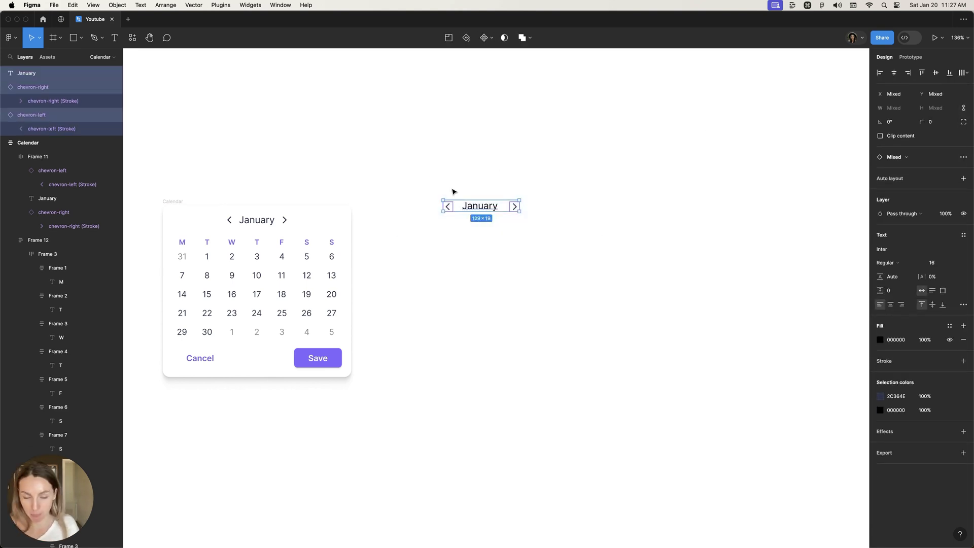
key(shift+a)
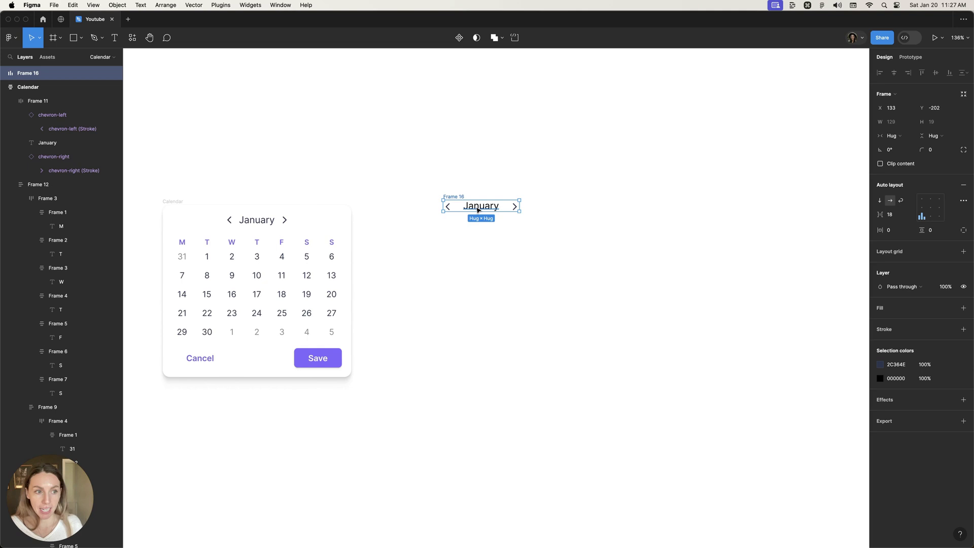
mouse_move(892, 214)
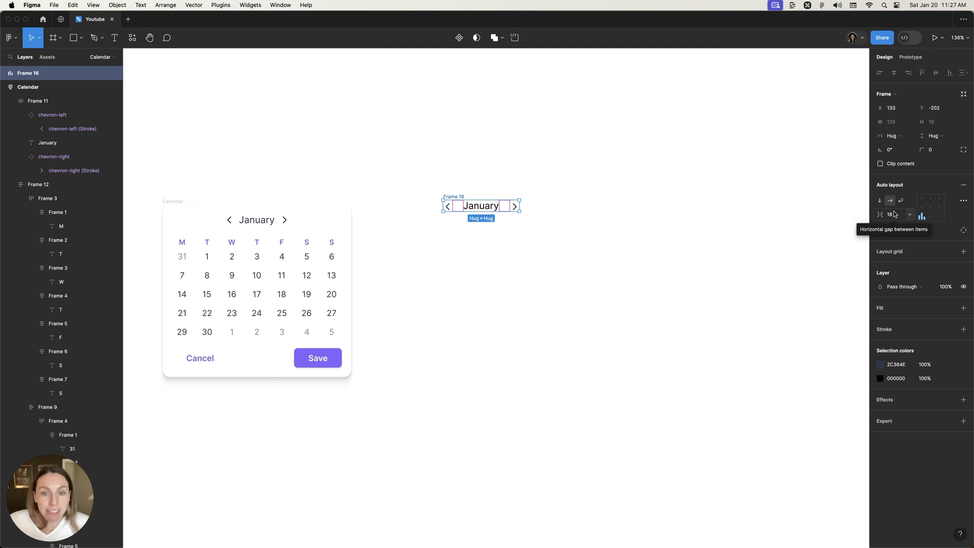
click(449, 188)
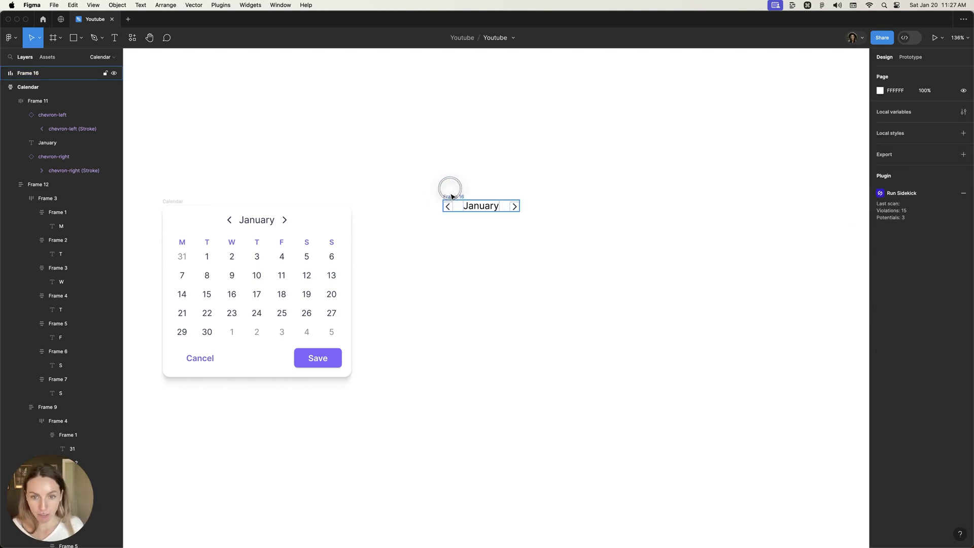
double_click(454, 198)
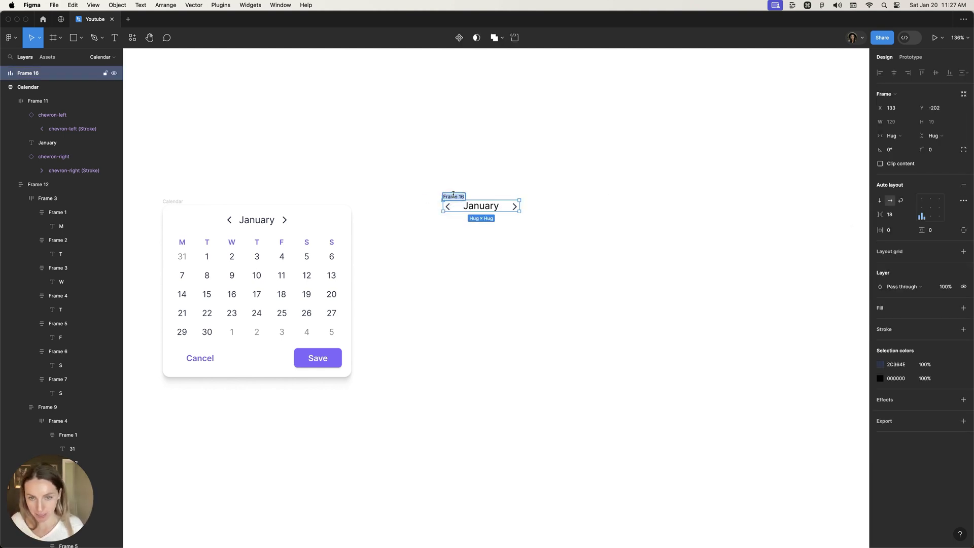
text(Date)
key(Return)
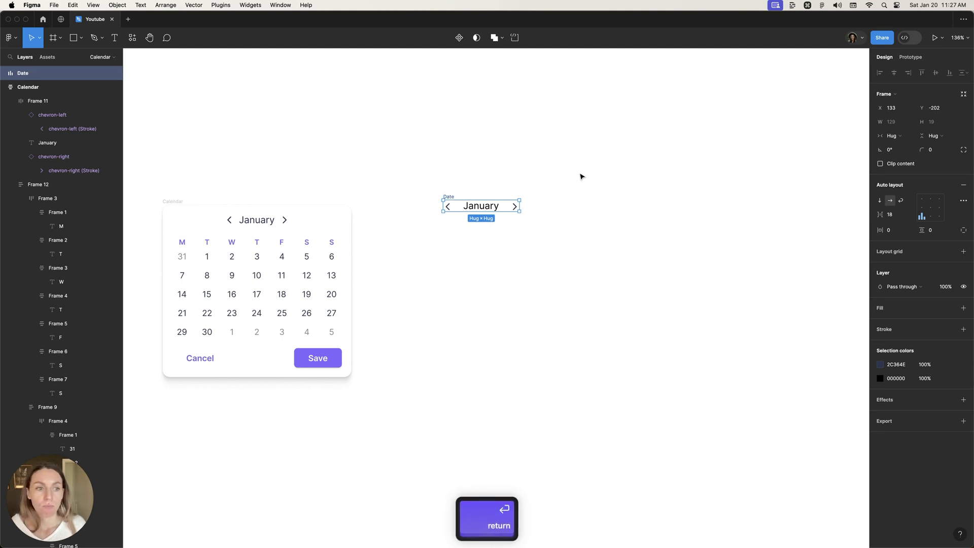
mouse_move(880, 214)
mouse_down()
mouse_move(857, 216)
mouse_move(857, 261)
mouse_up()
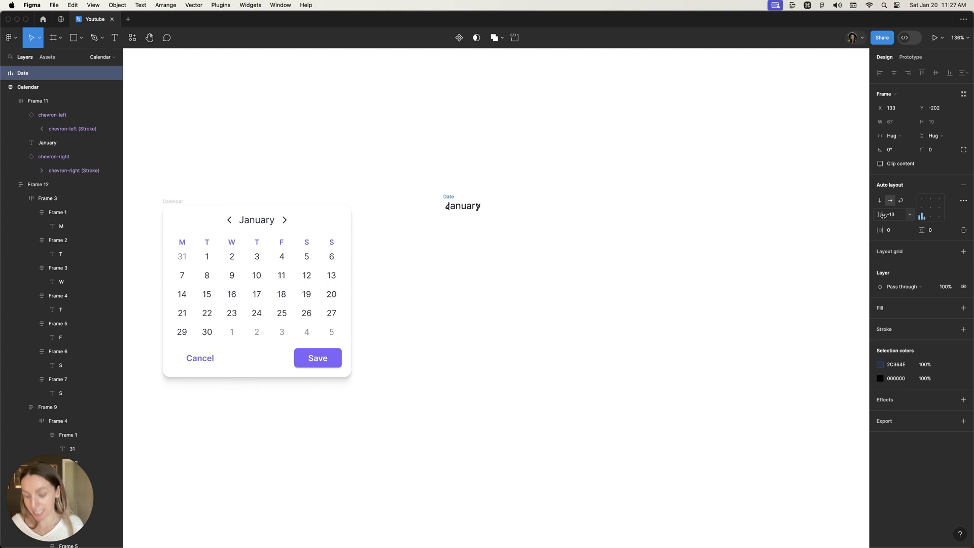
key(super+z)
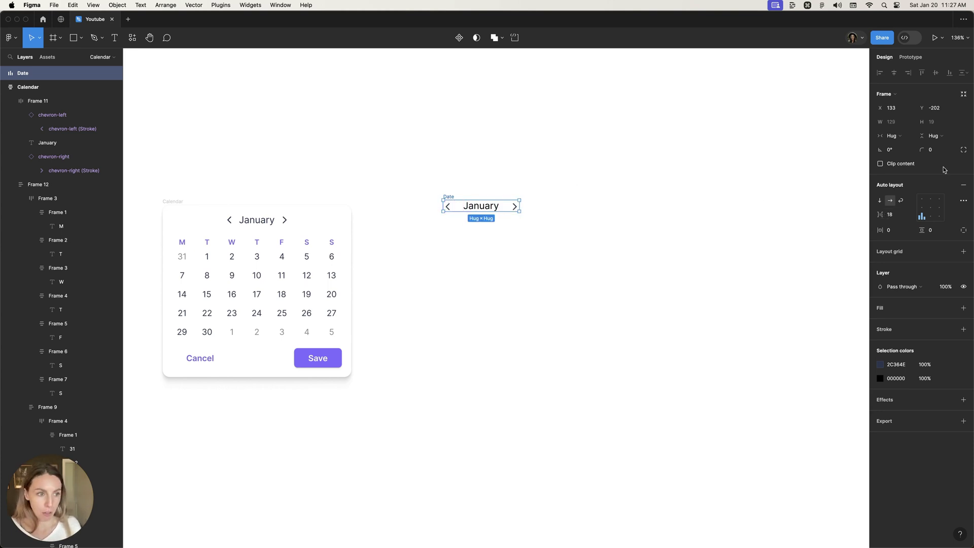
click(930, 207)
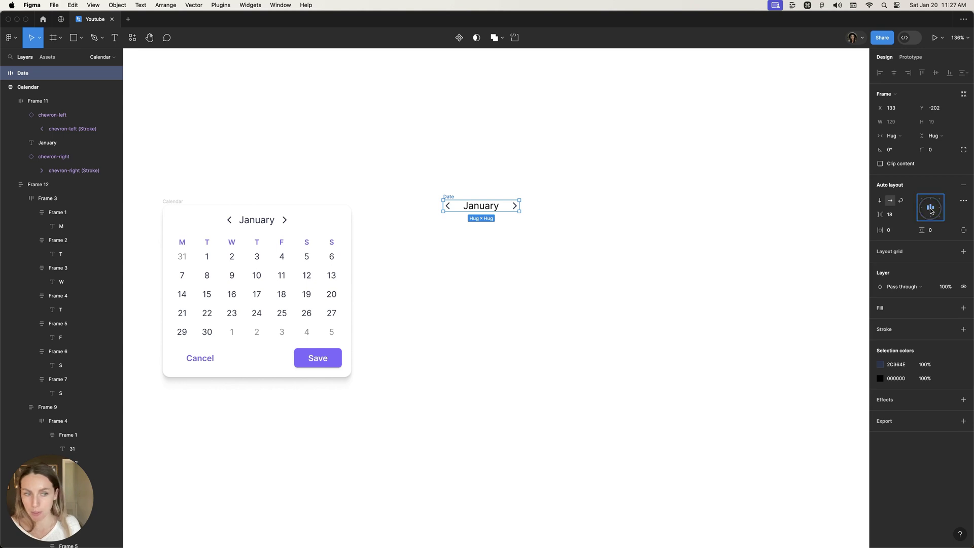
click(731, 238)
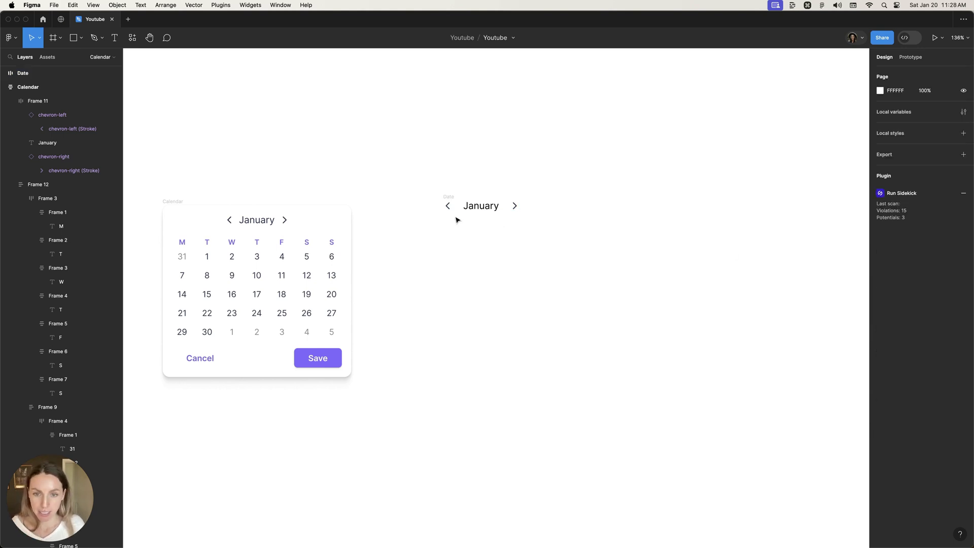
Add an M text layer set to Semi Bold, size 14
key(t)
click(432, 232)
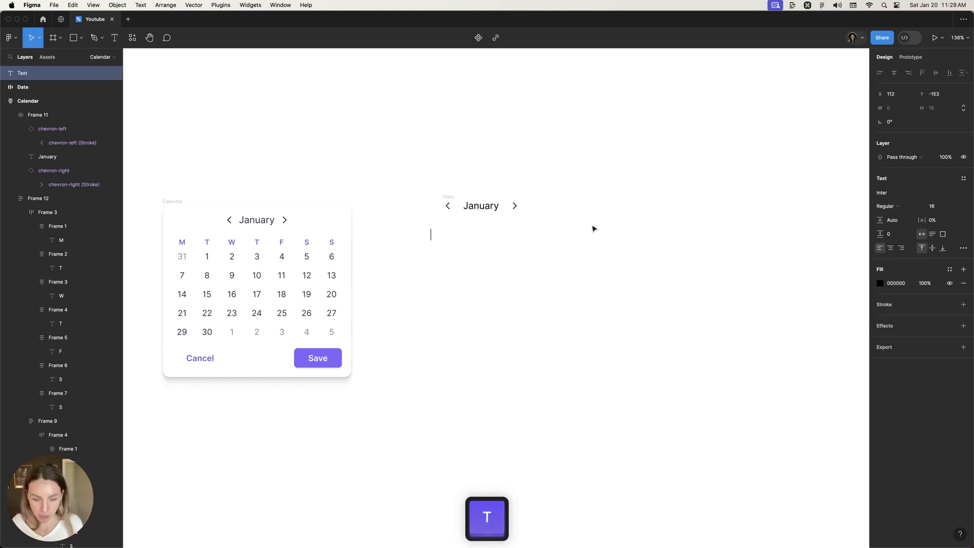
text(M)
key(Escape)
scroll(396, 232, up, 5)
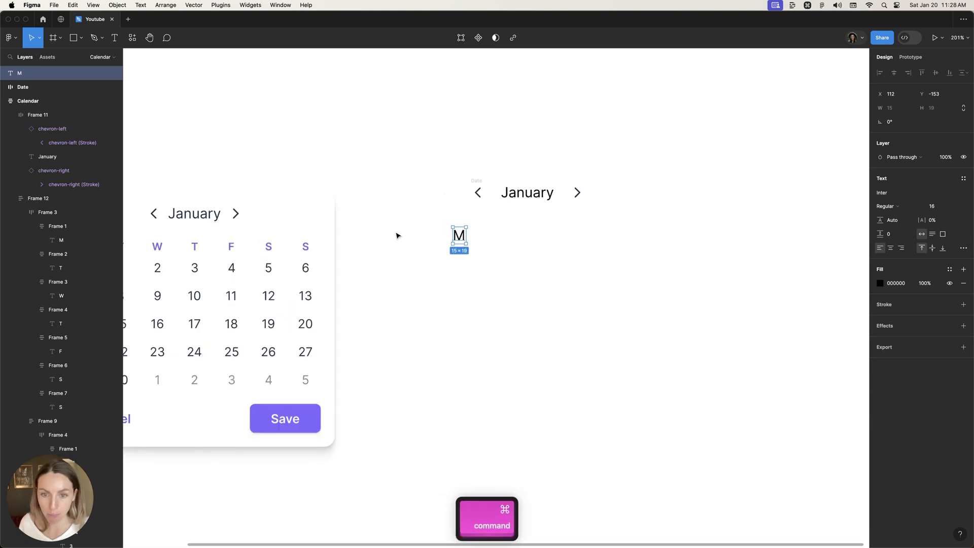
scroll(712, 233, down, 1)
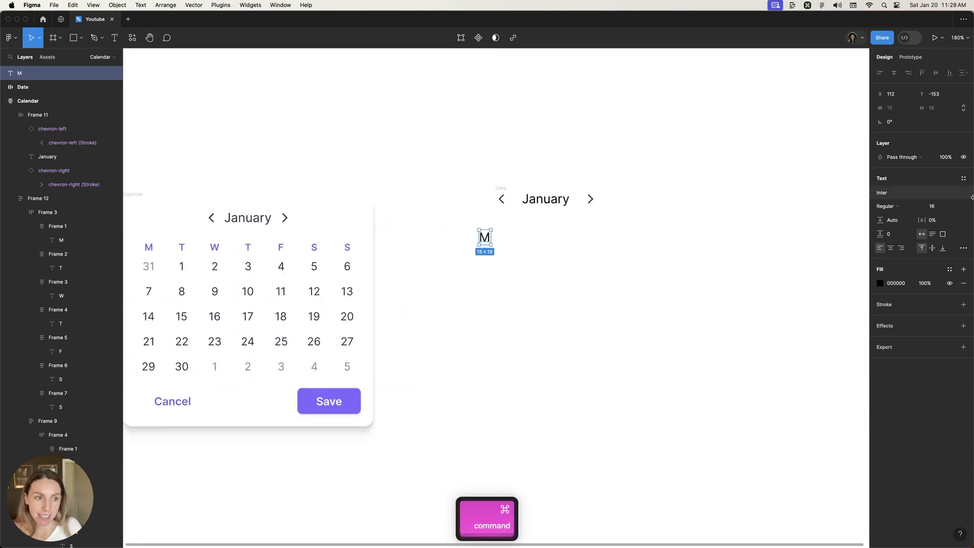
click(946, 210)
text(14)
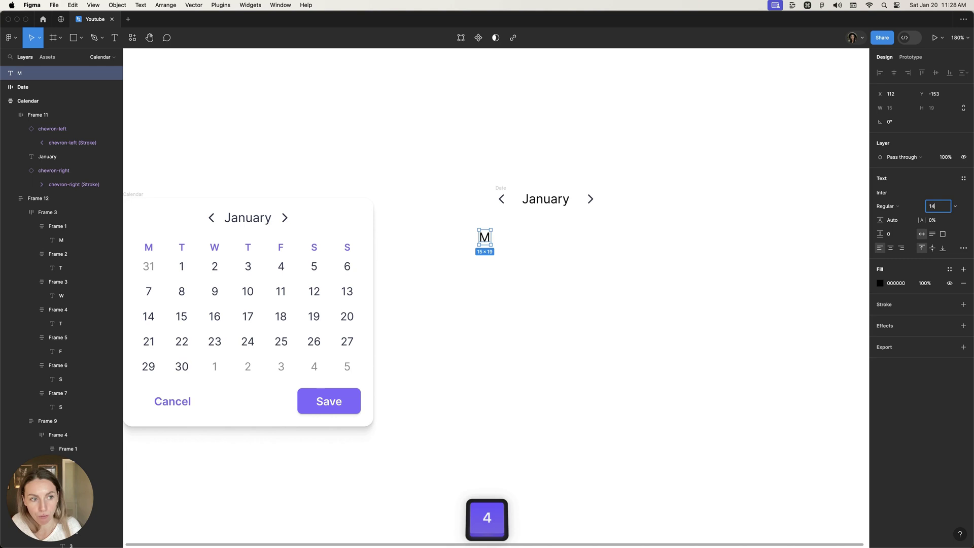
key(Return)
click(895, 205)
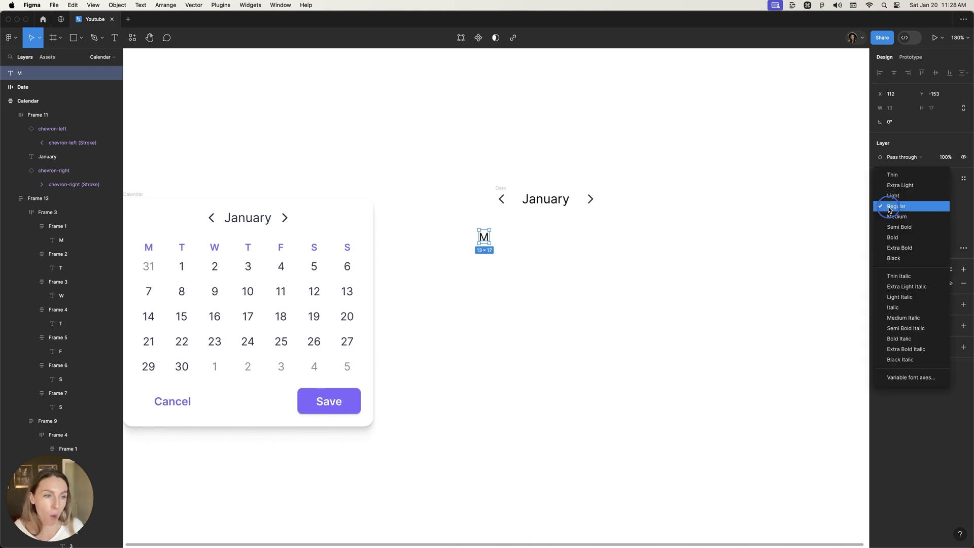
click(895, 226)
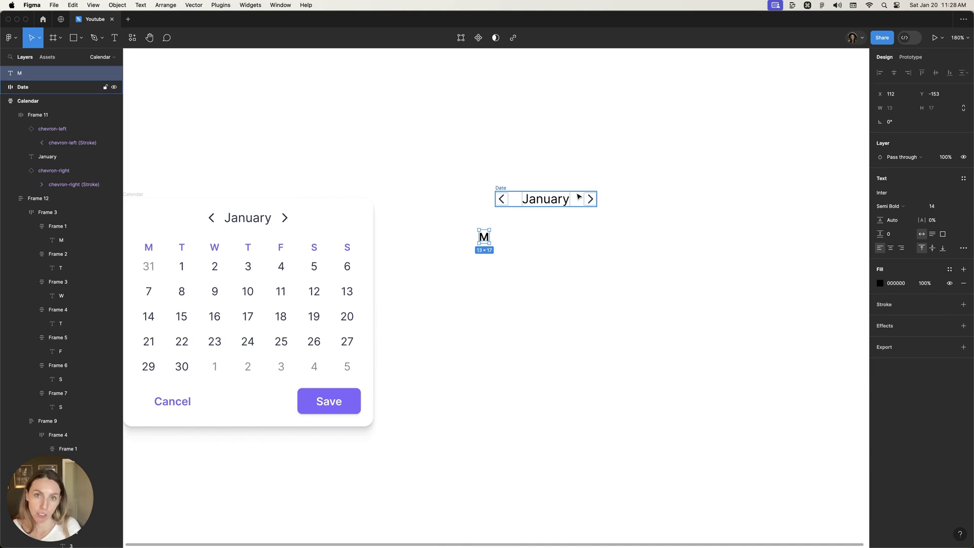
Wrap the M in a frame named Day-week, fixed at 24×24, with the letter centred
key(shift+a)
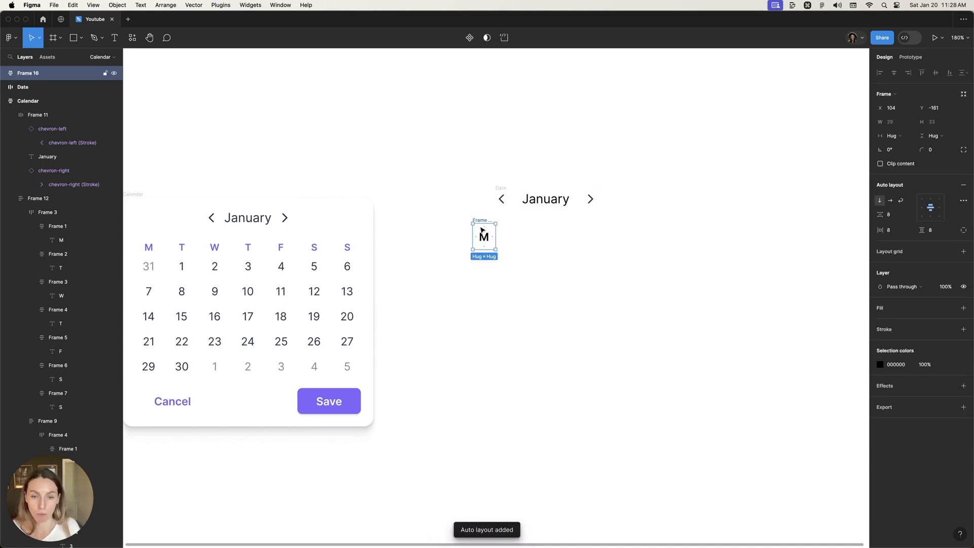
double_click(483, 219)
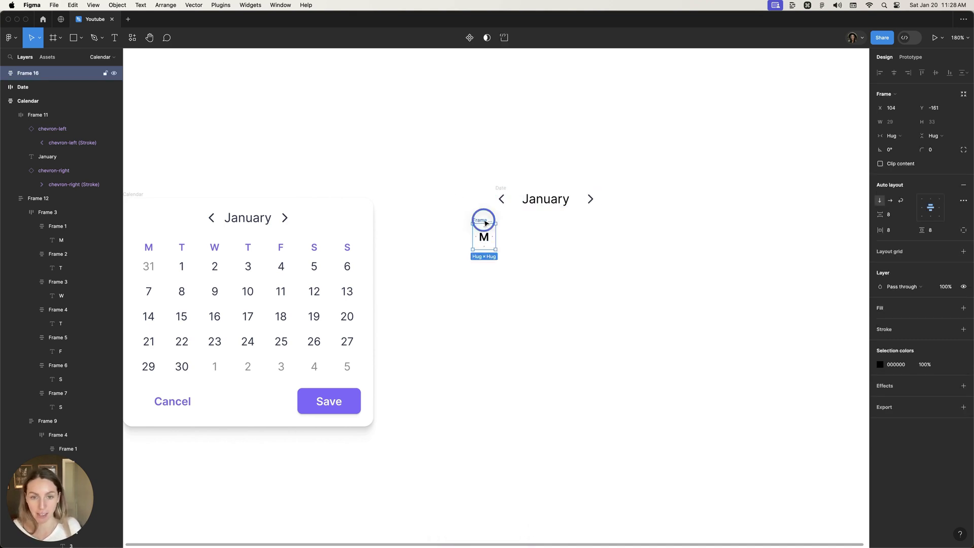
key(shift)
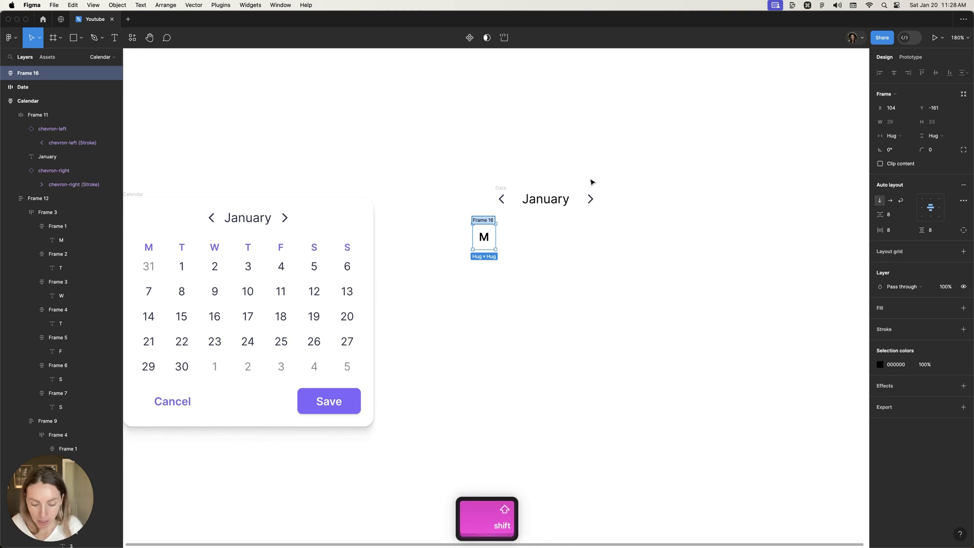
text(Day)
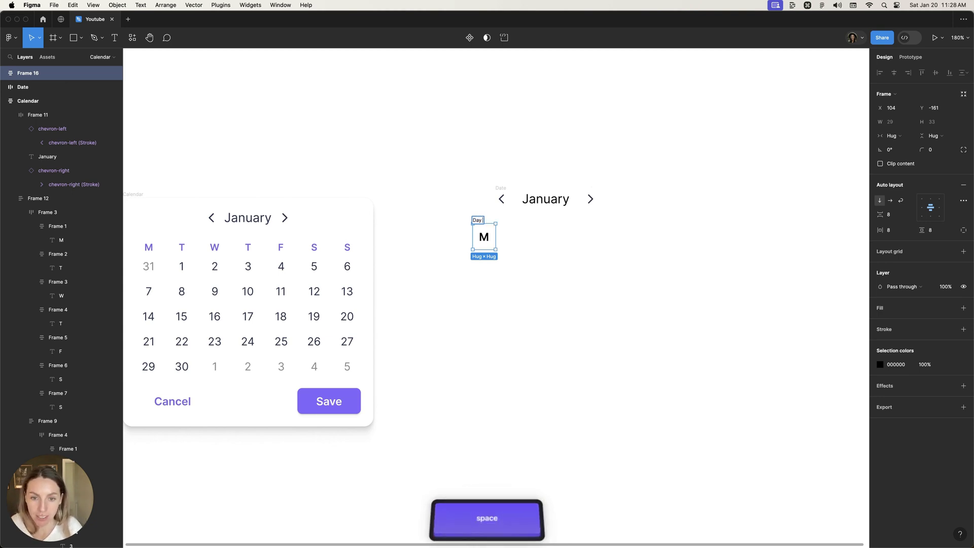
key(BackSpace)
text(-week)
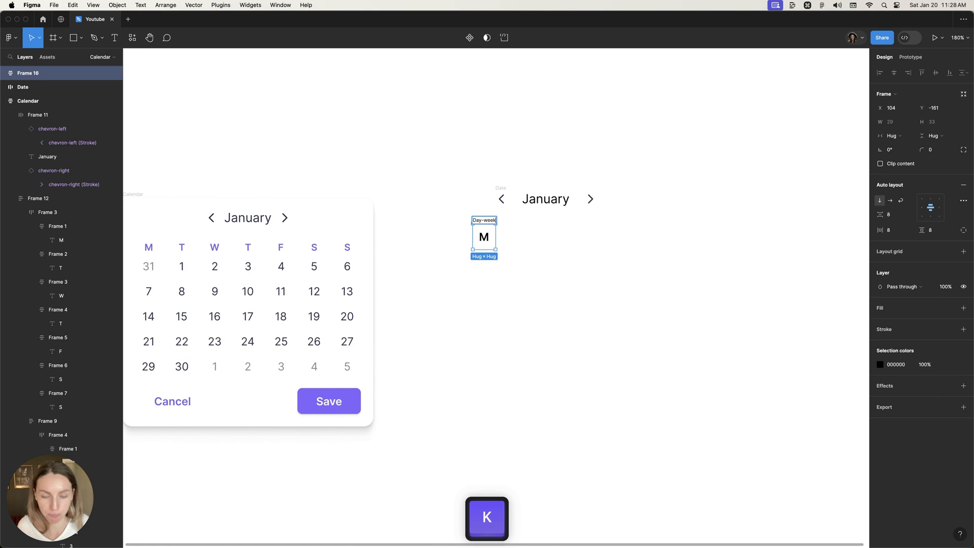
click(458, 233)
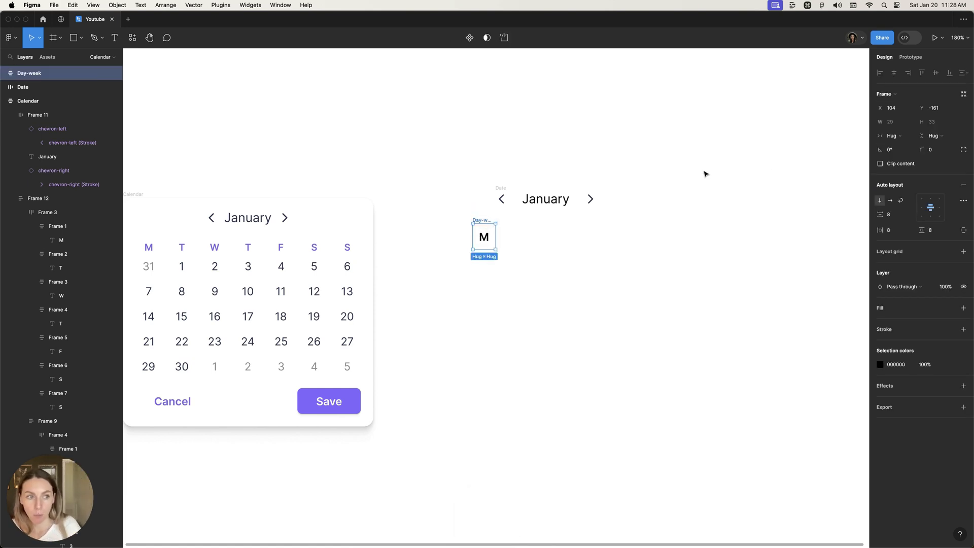
click(904, 122)
text(24)
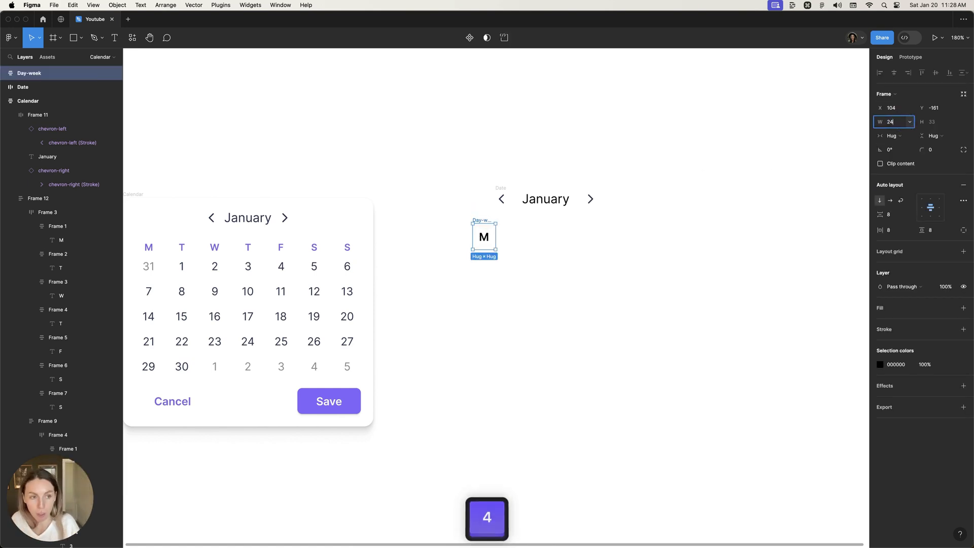
key(Tab)
text(24)
key(Return)
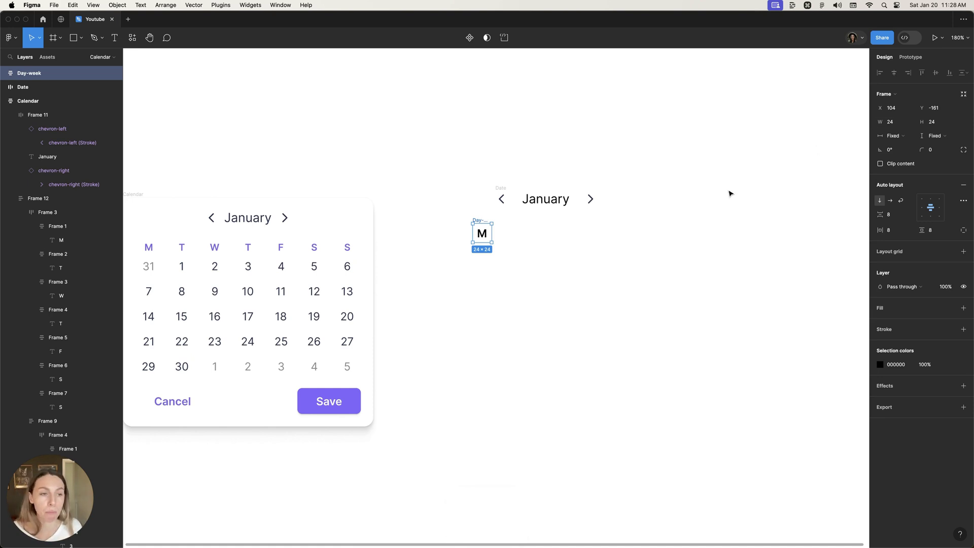
click(929, 208)
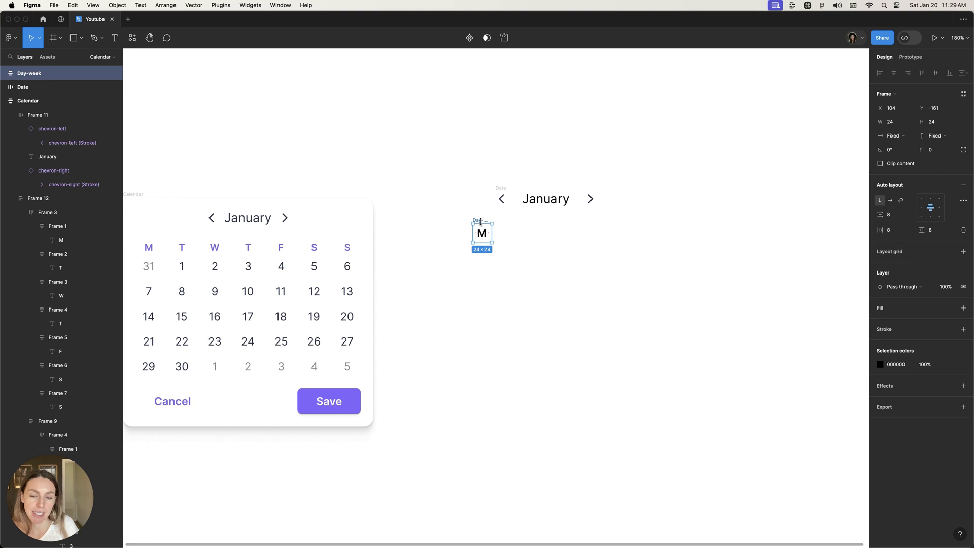
Colour the M letter with the purple 8067FE document colour
click(949, 364)
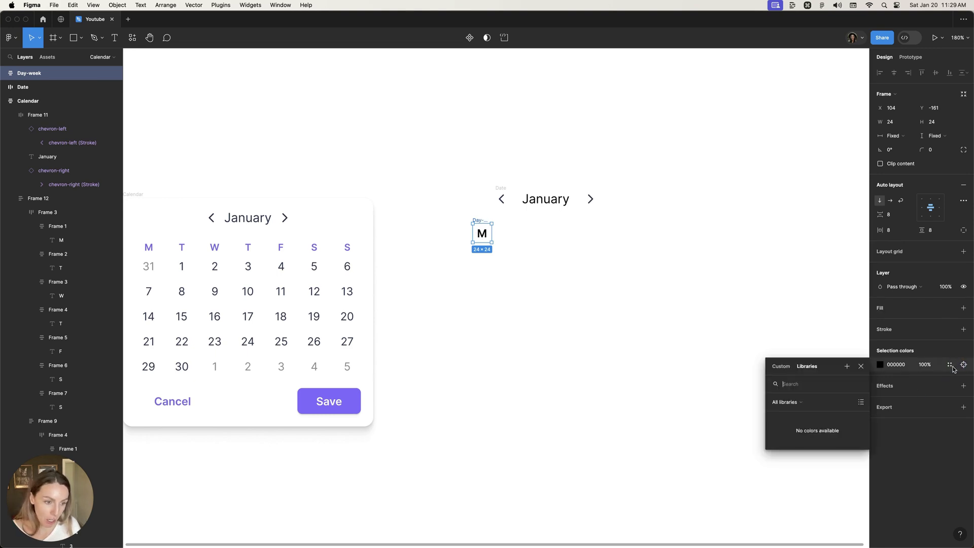
click(781, 364)
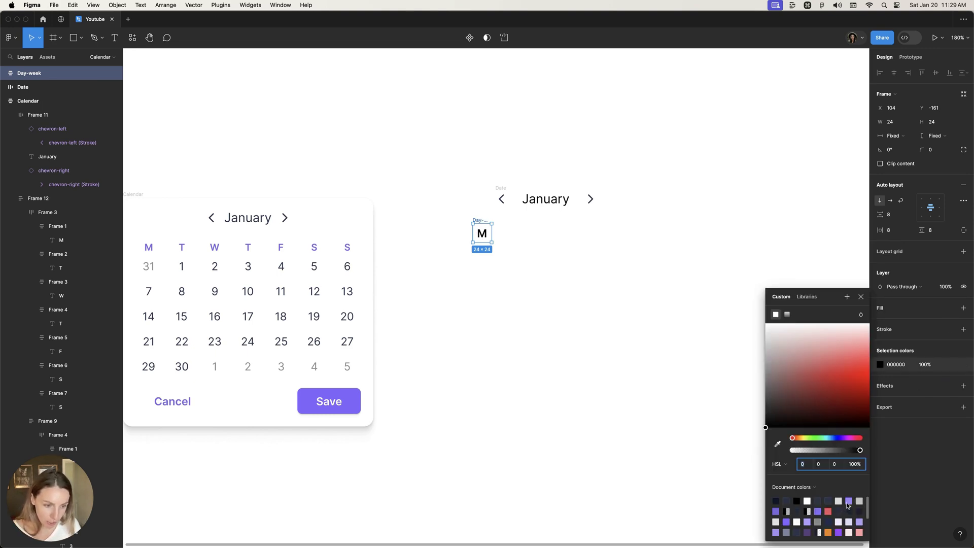
click(785, 520)
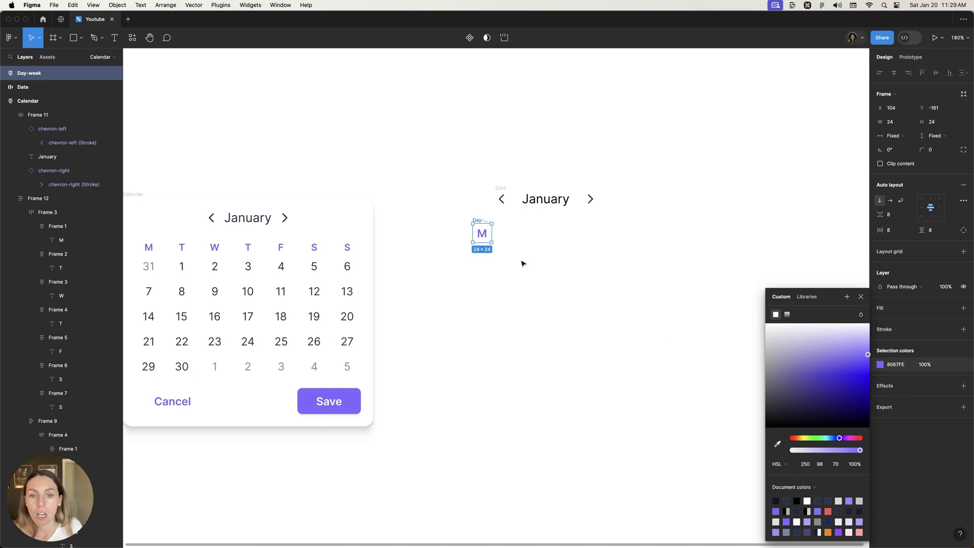
click(696, 343)
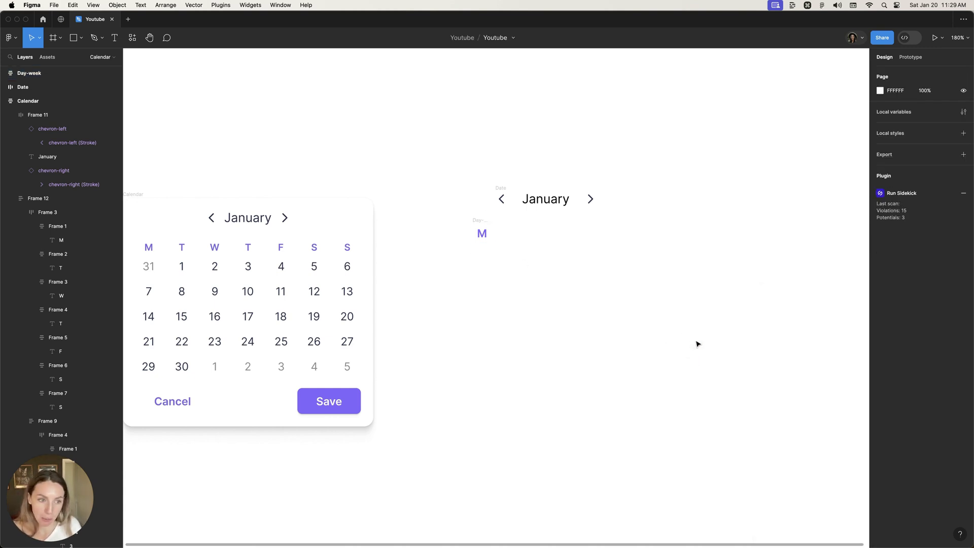
click(485, 223)
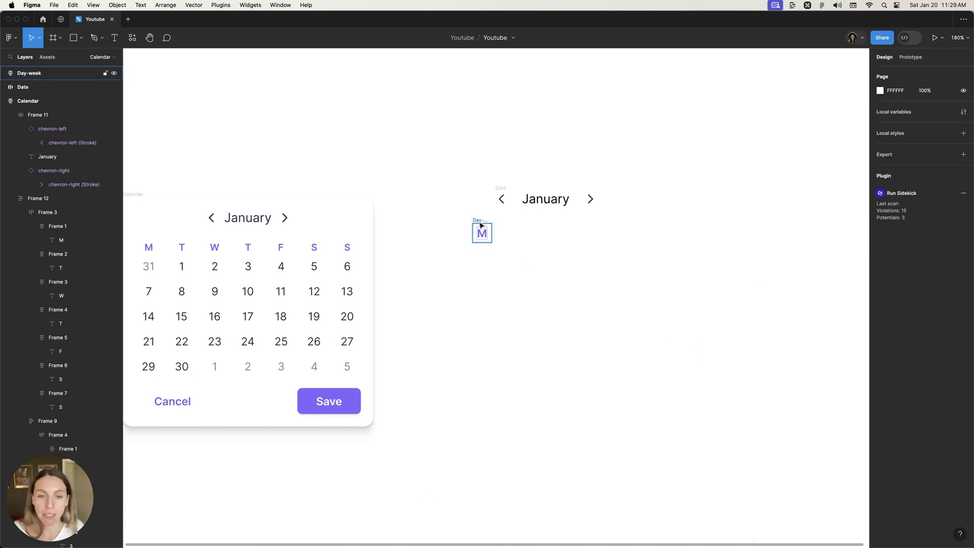
Option-drag a copy of the Day-week frame beside the original and select both
key(shift+alt)
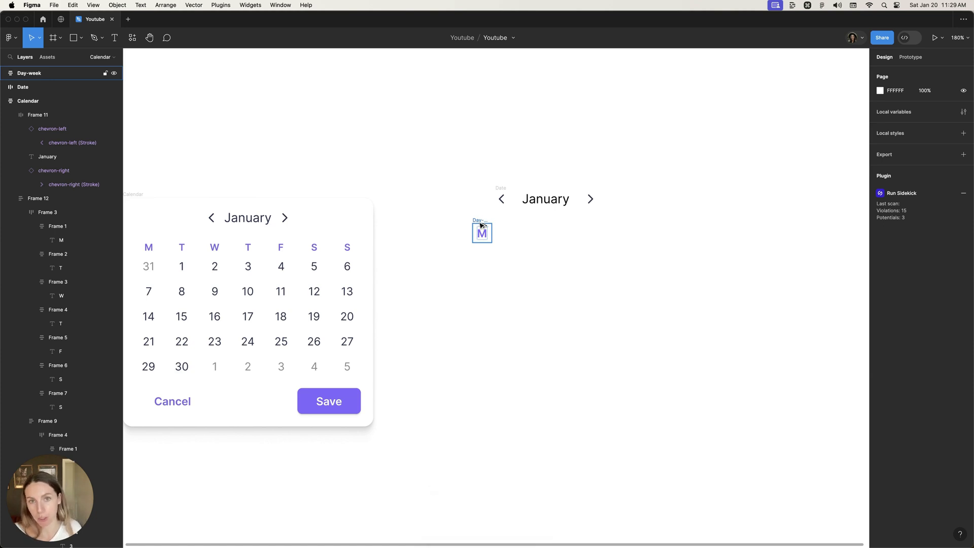
mouse_move(481, 225)
mouse_down()
mouse_move(572, 232)
mouse_move(508, 214)
mouse_move(587, 200)
mouse_up()
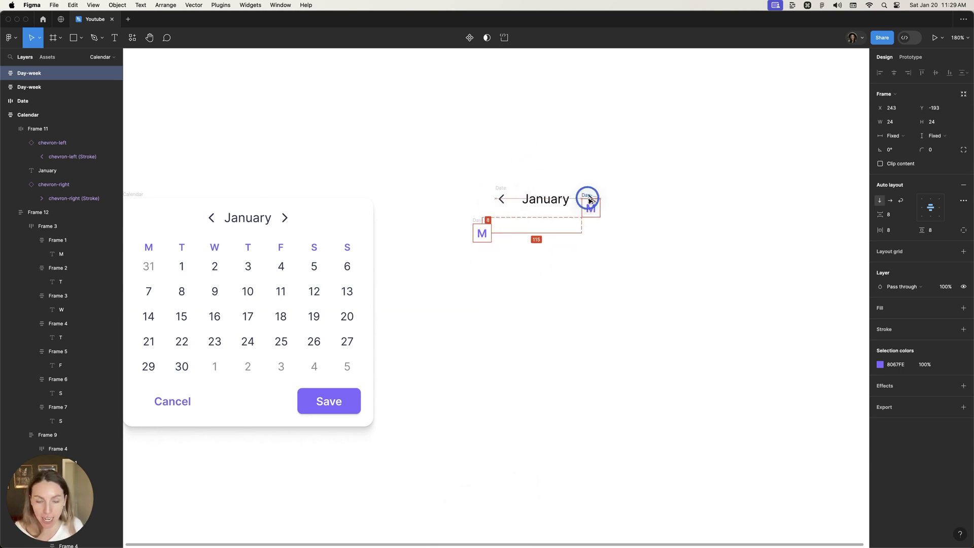
drag(589, 200, 498, 212)
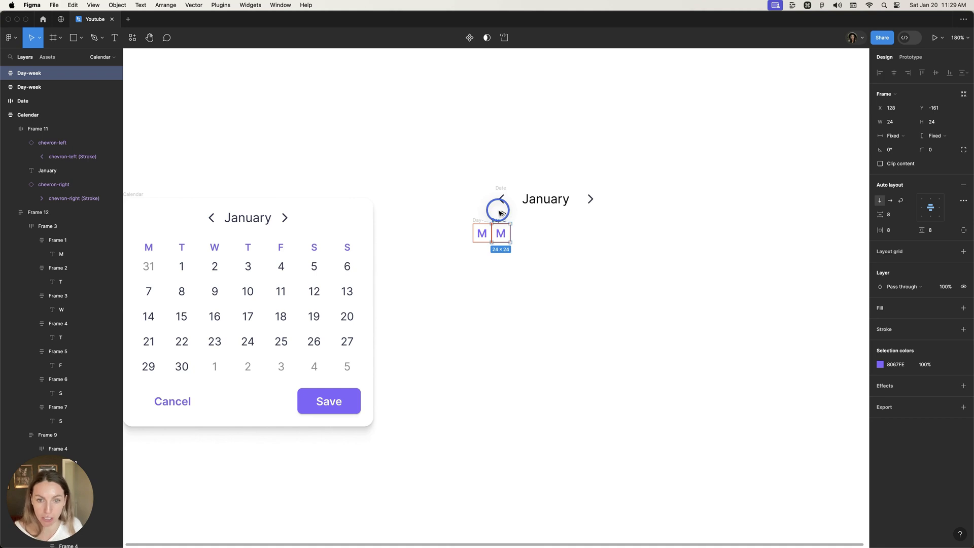
scroll(492, 236, up, 5)
scroll(551, 238, down, 3)
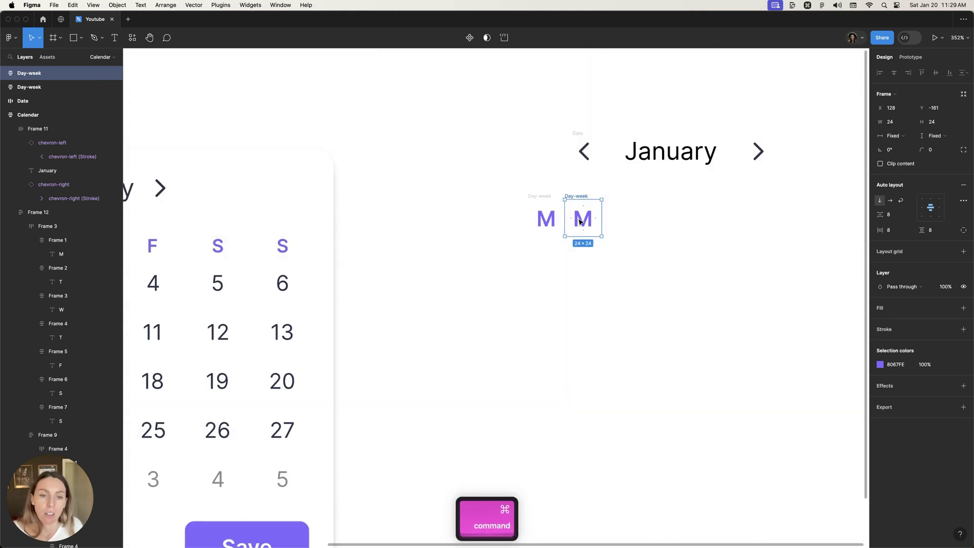
shift+click(537, 198)
Wrap the two M cells with Shift+A and name the new frame days-week
shift+click(537, 198)
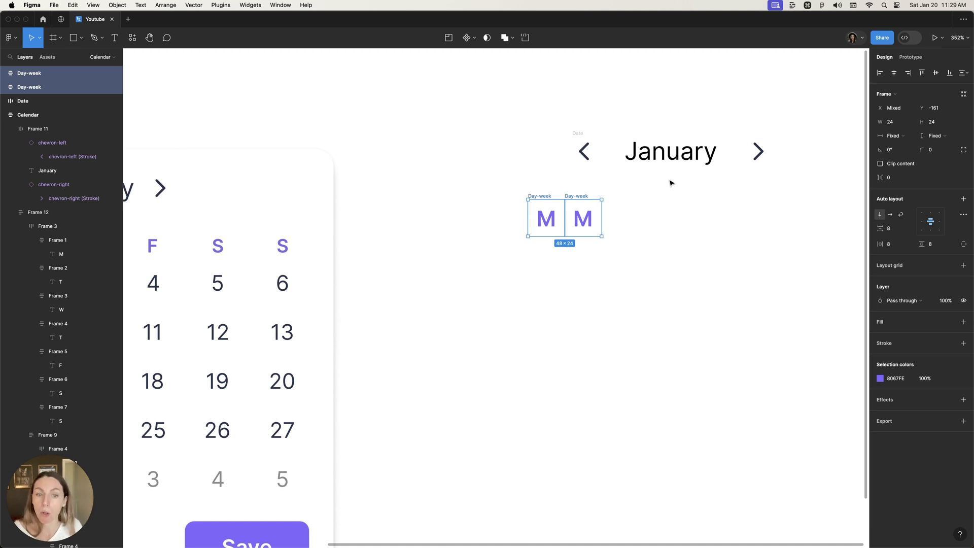
key(shift+a)
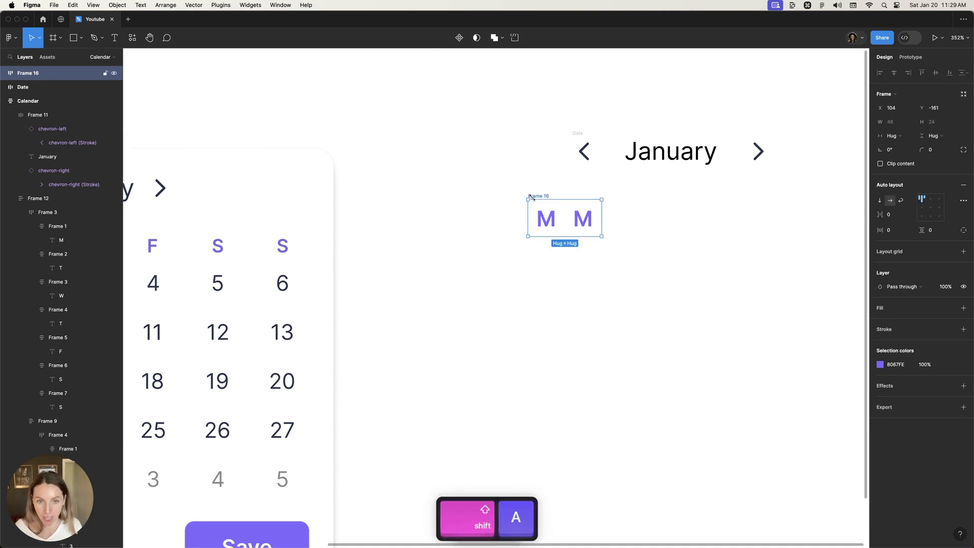
key(shift+y)
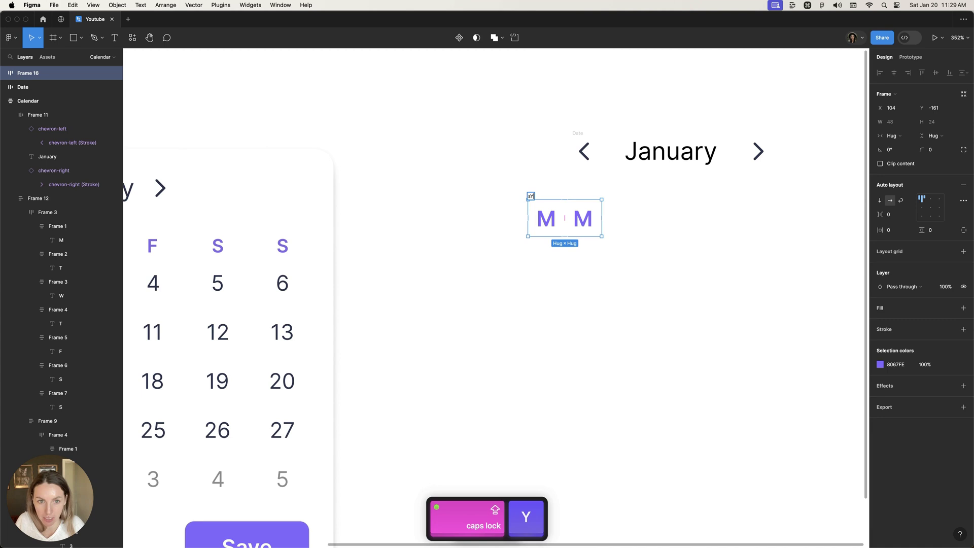
key(BackSpace)
text(y)
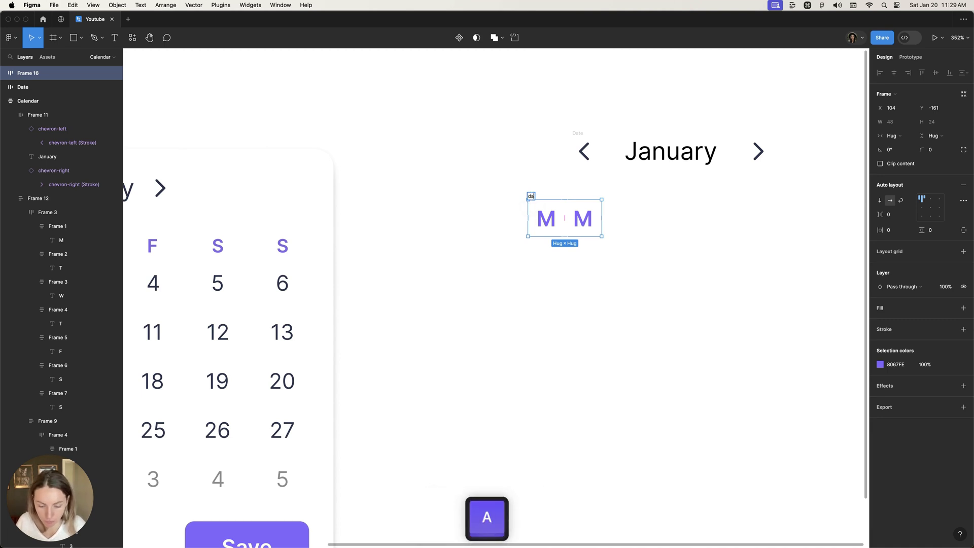
text(s-week)
key(Return)
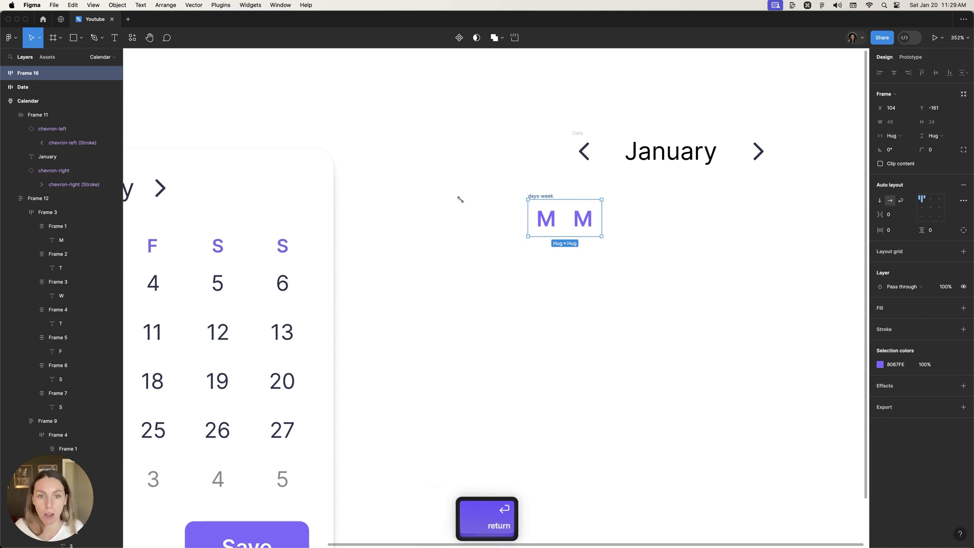
click(597, 221)
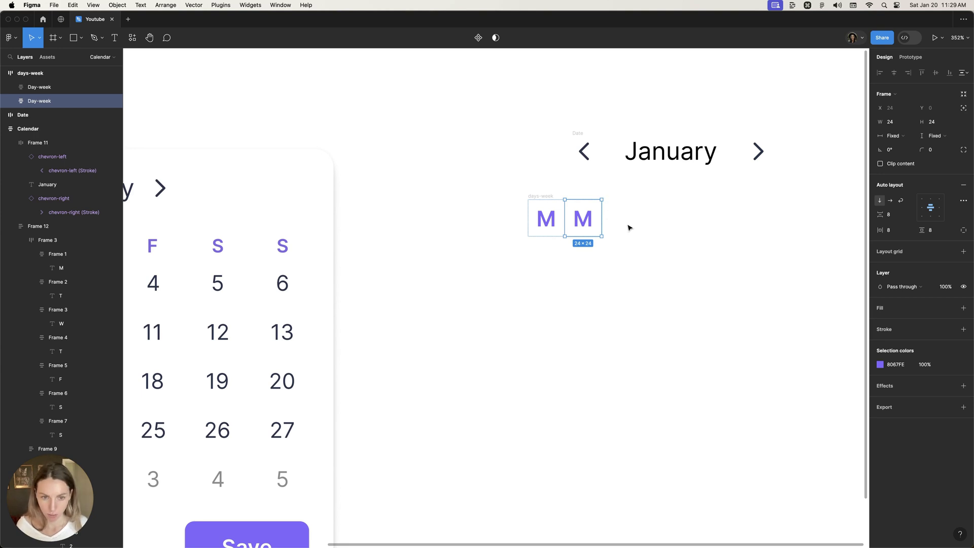
Move through the days-week layer hierarchy to select its two day frames
click(536, 197)
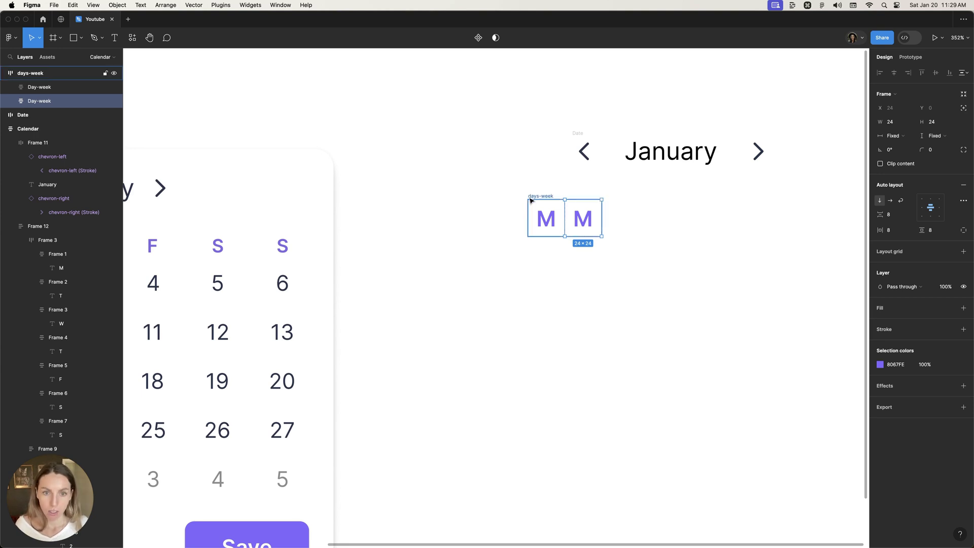
click(765, 231)
click(538, 191)
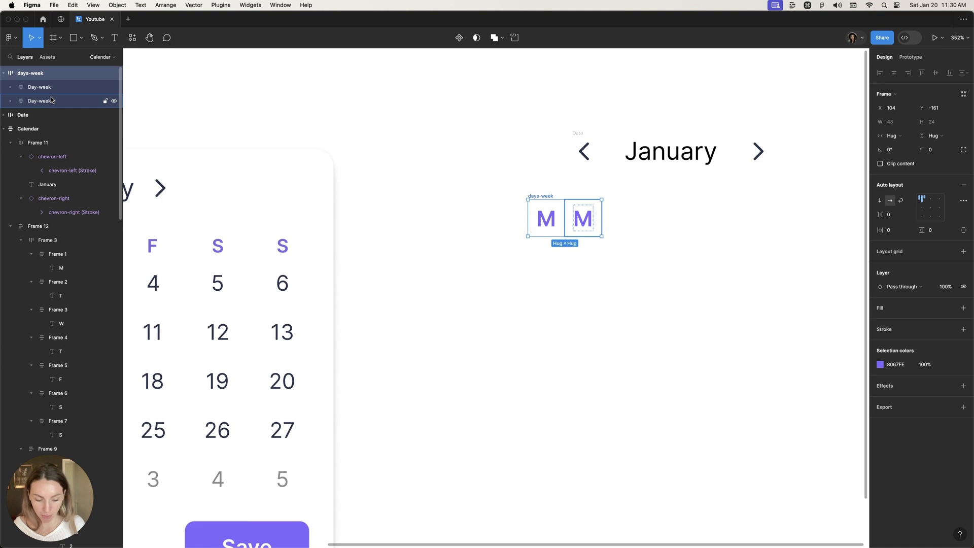
key(Return)
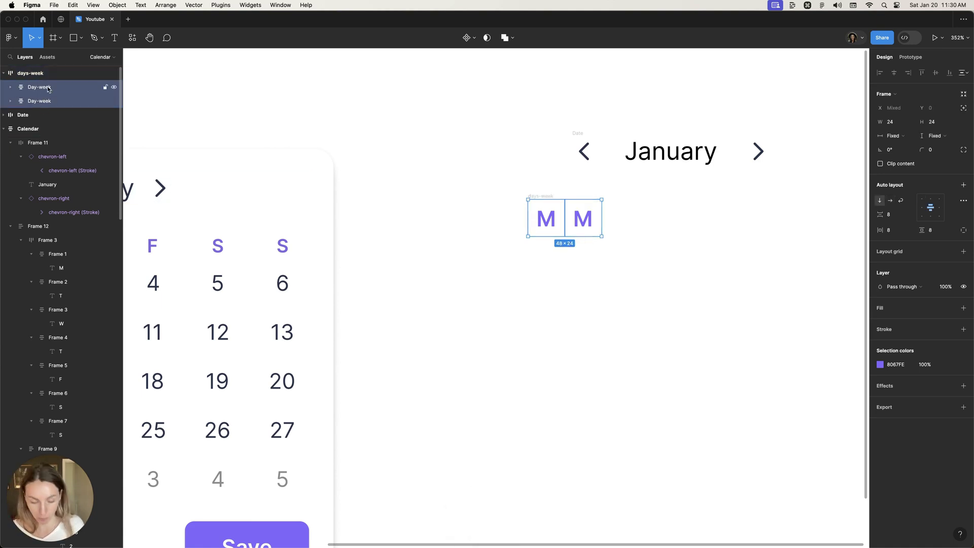
key(Return)
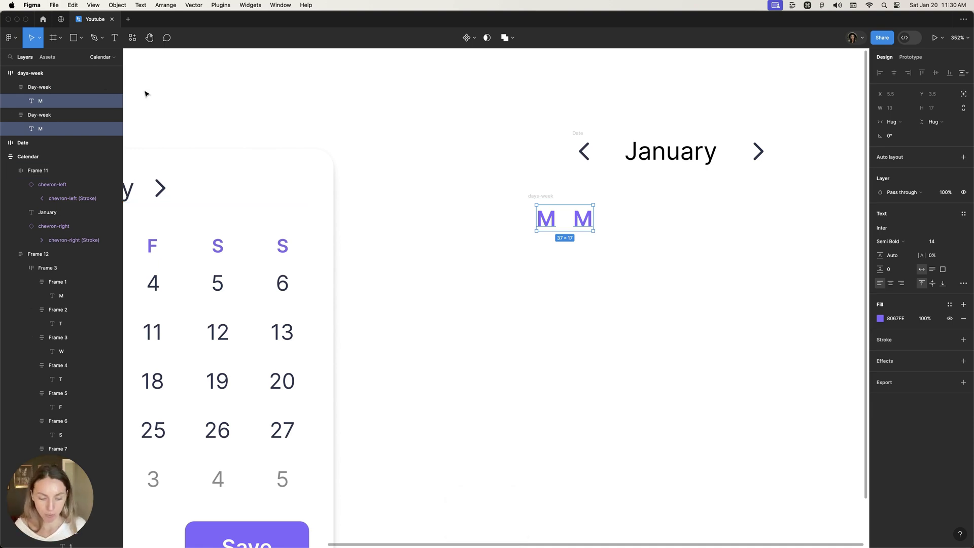
key(shift+Return)
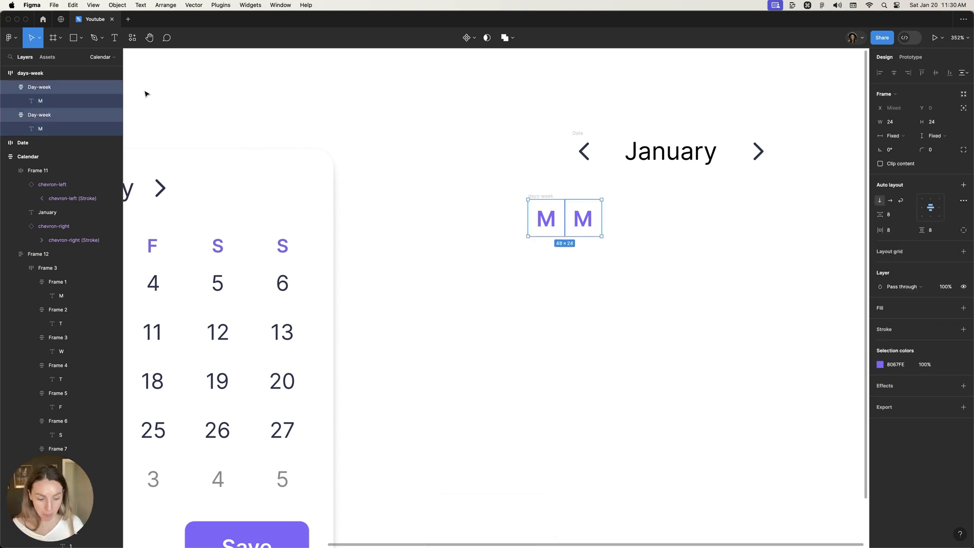
key(shift+Return)
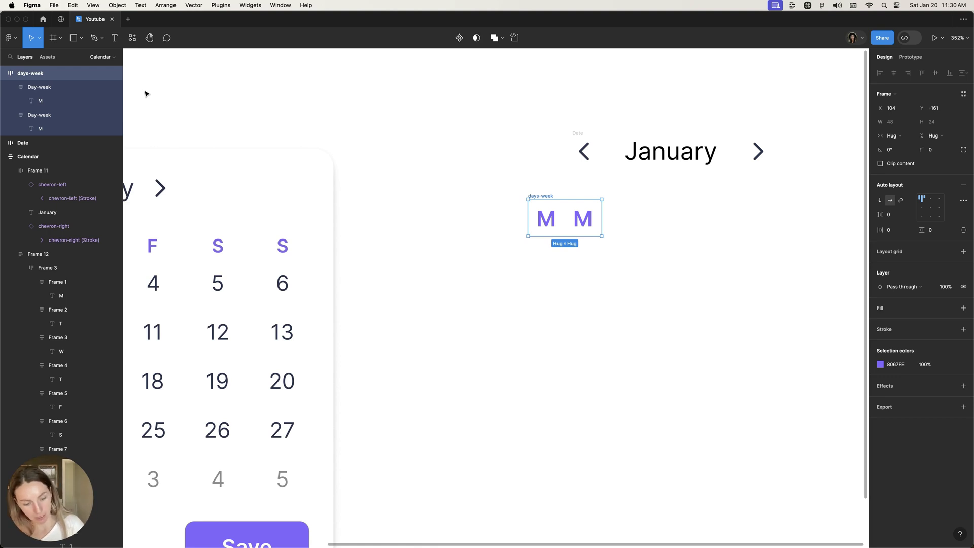
key(Return)
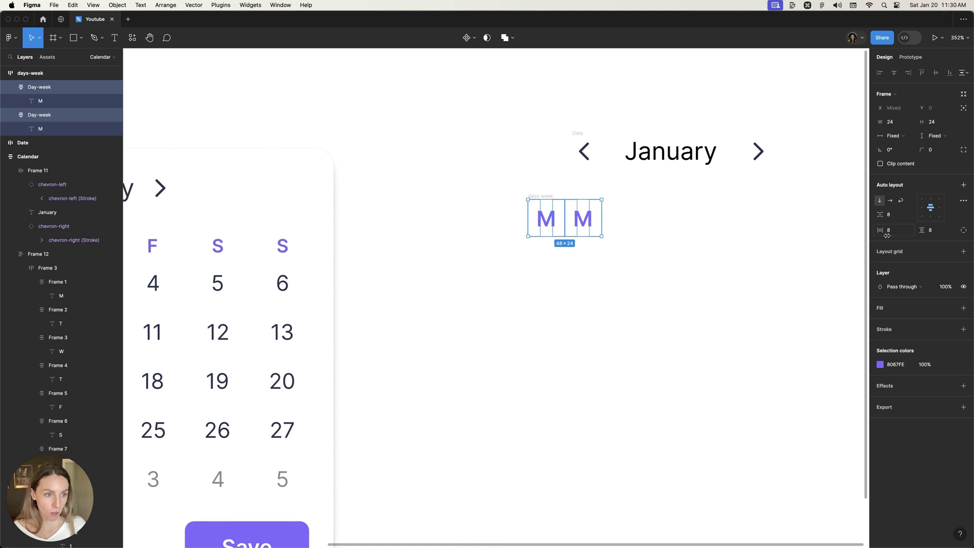
Set the day frames' auto-layout spacing and padding to 0
click(891, 232)
key(Tab)
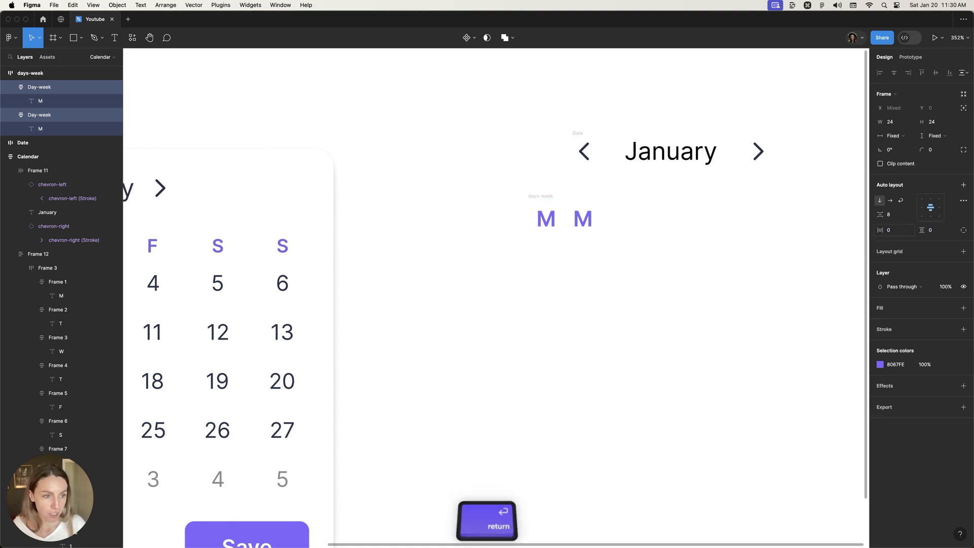
key(Return)
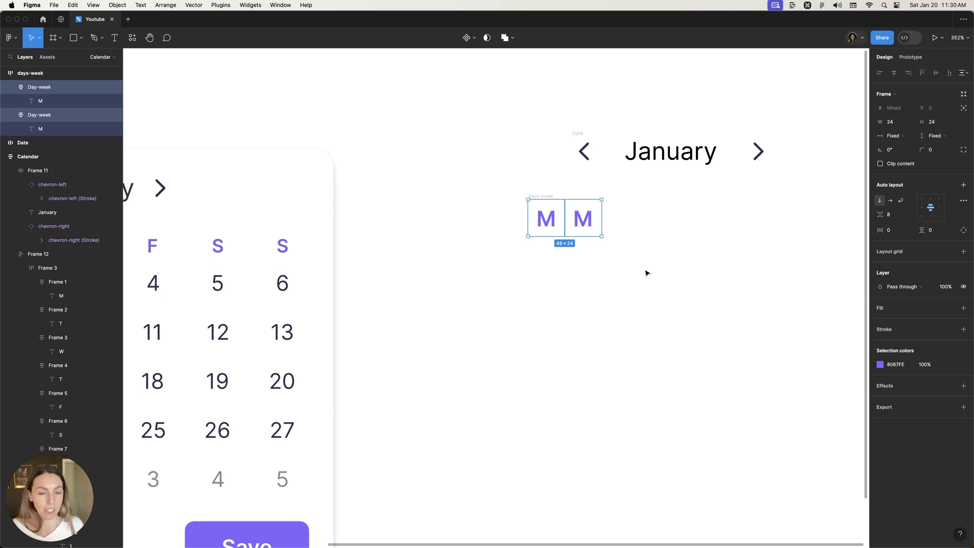
click(645, 252)
click(583, 219)
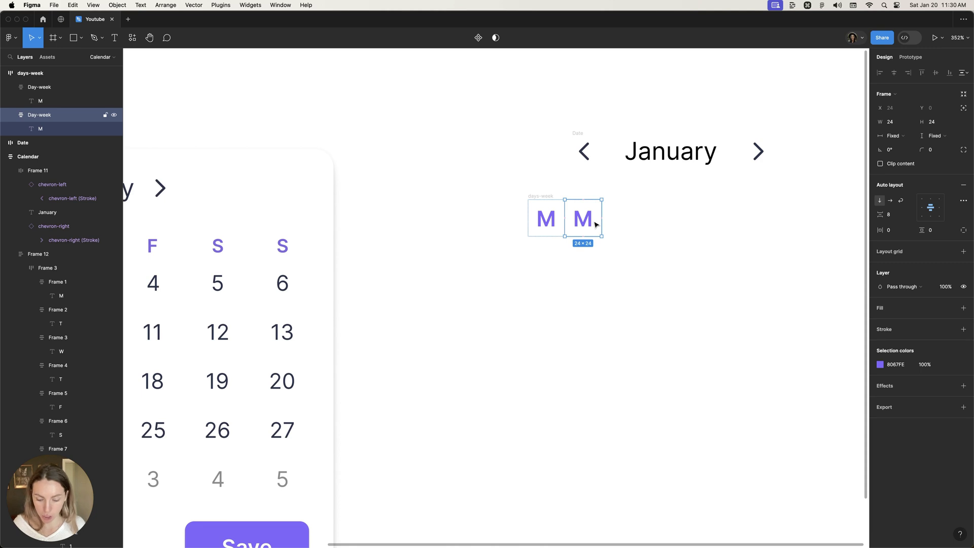
Duplicate the day cell to seven and change the letters to T, W, T, F, S, S
key(super+d)
key(super+d)
key(super+d)
key(super+d)
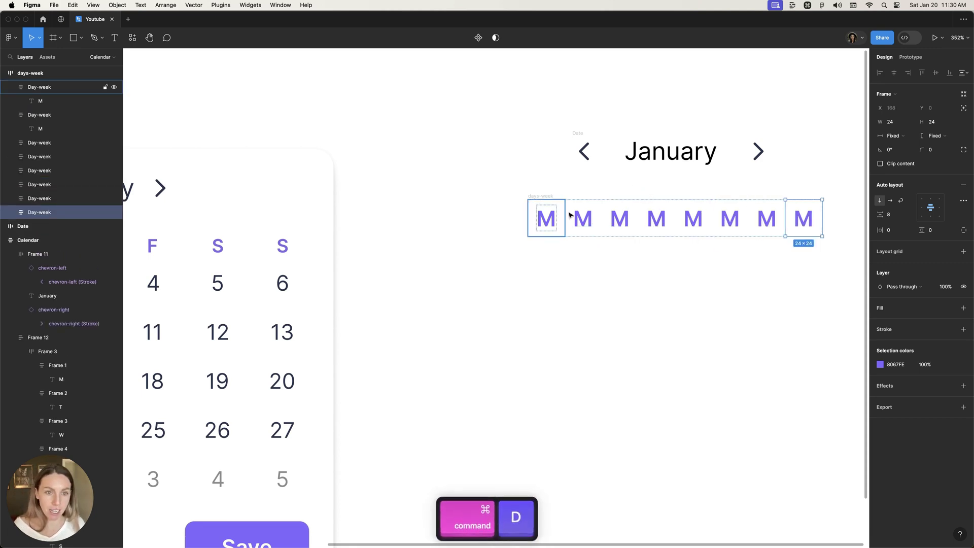
key(super+z)
double_click(583, 219)
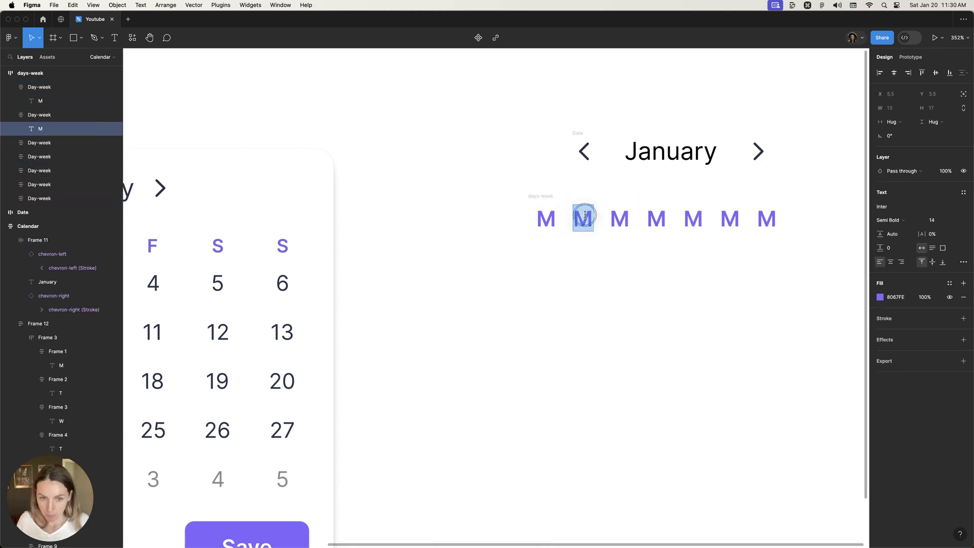
text(T)
double_click(618, 220)
text(W)
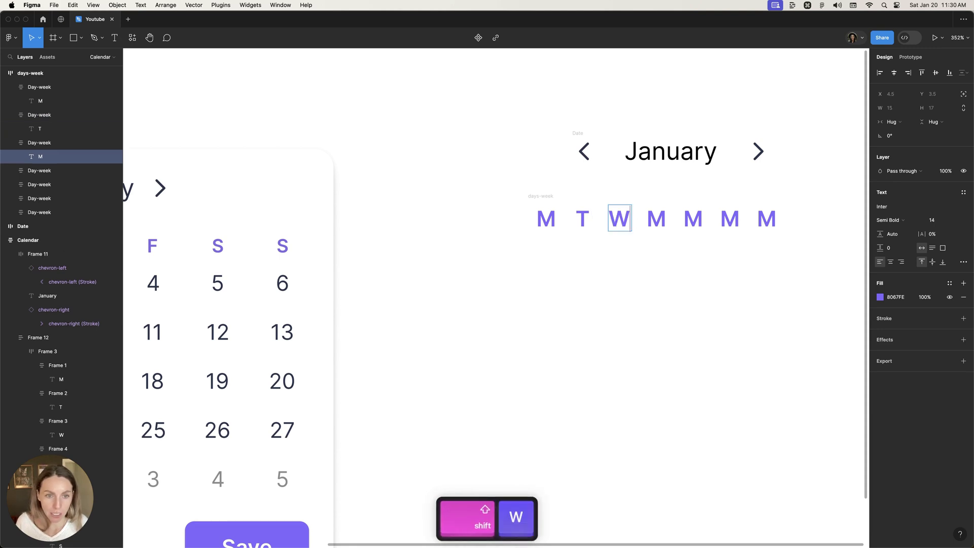
double_click(656, 219)
text(T)
double_click(693, 219)
text(F)
double_click(730, 220)
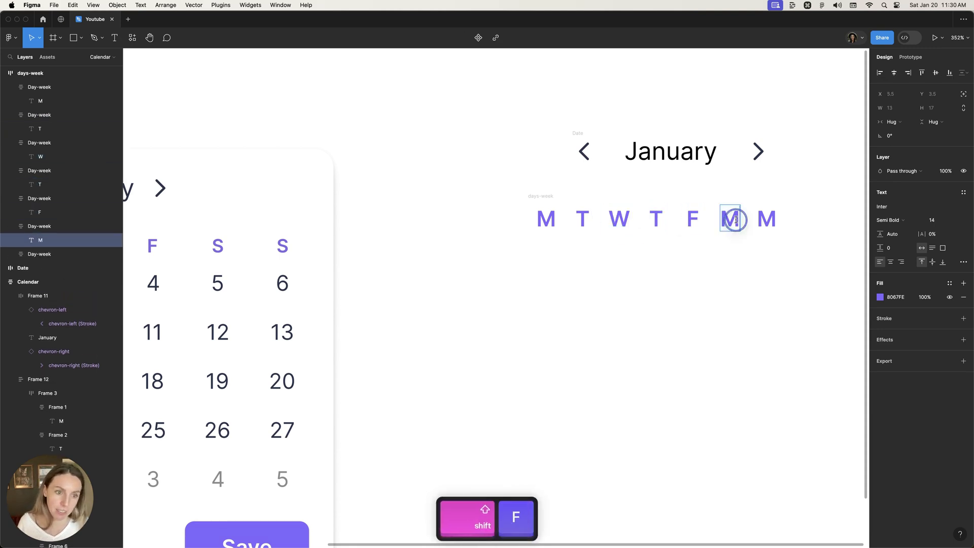
text(S)
double_click(765, 220)
text(S)
click(773, 279)
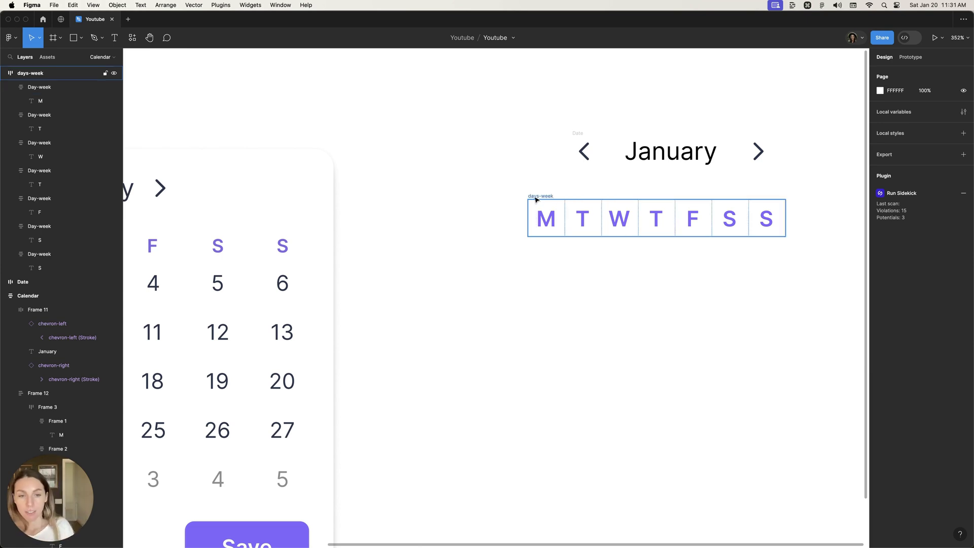
Duplicate the weekday row below the original and rename the copy day-number
drag(535, 199, 537, 232)
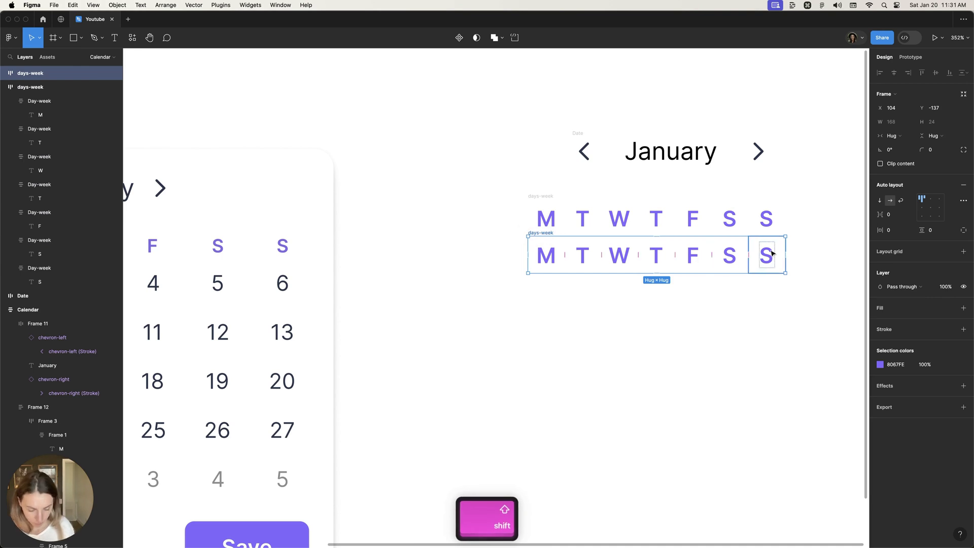
key(super+r)
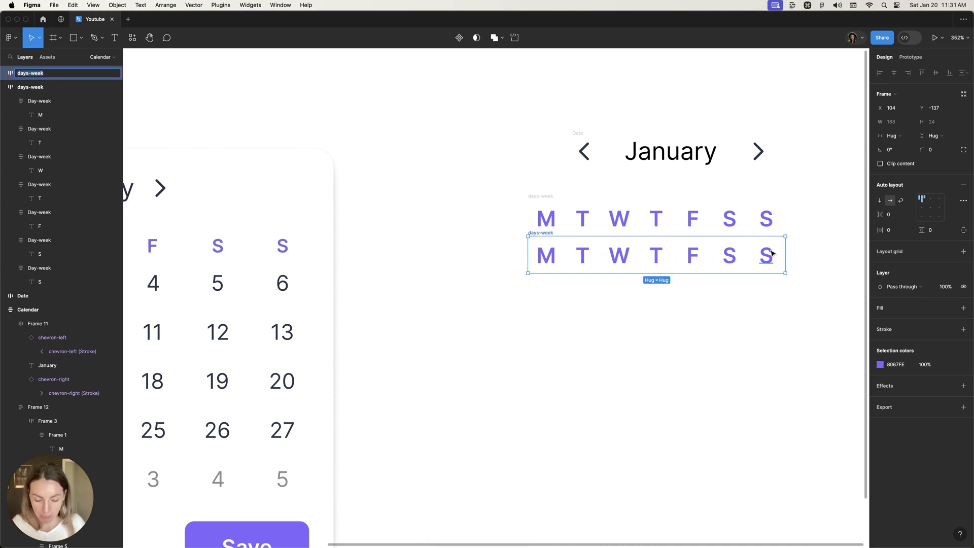
key(shift)
text(D)
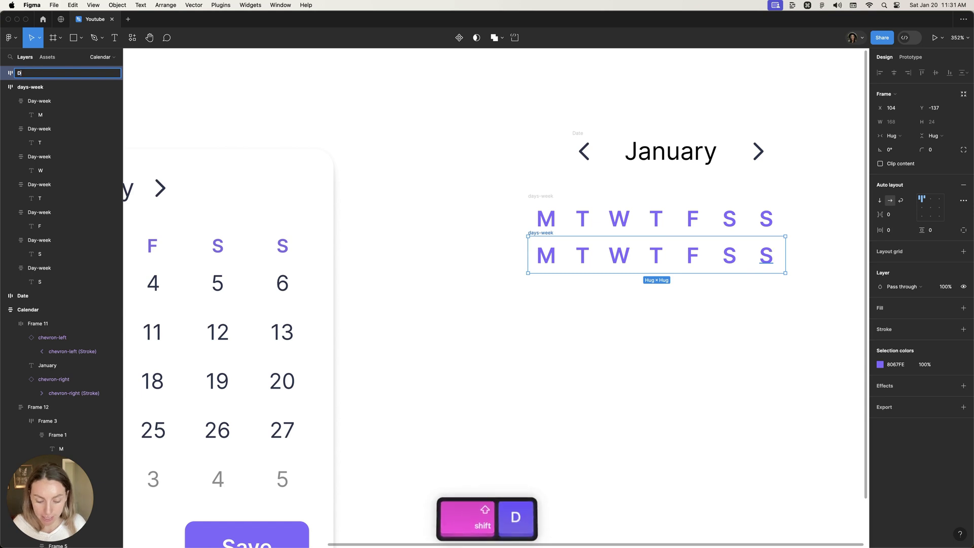
text(ay-number)
key(cmd+a)
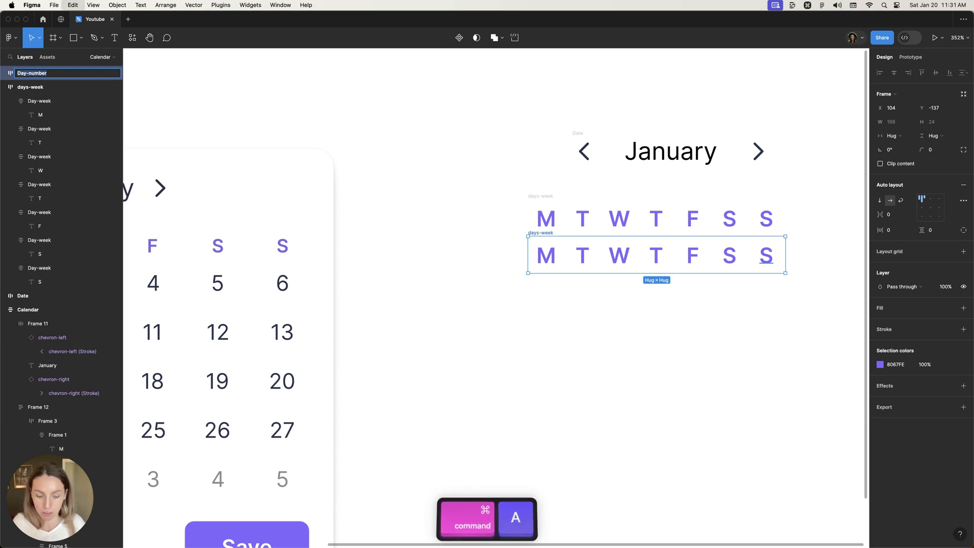
text(day-number)
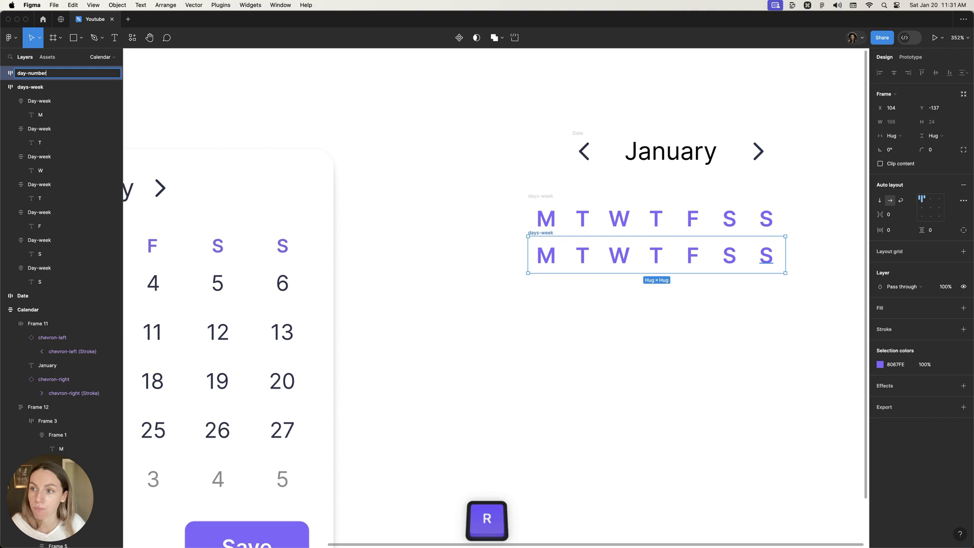
key(Return)
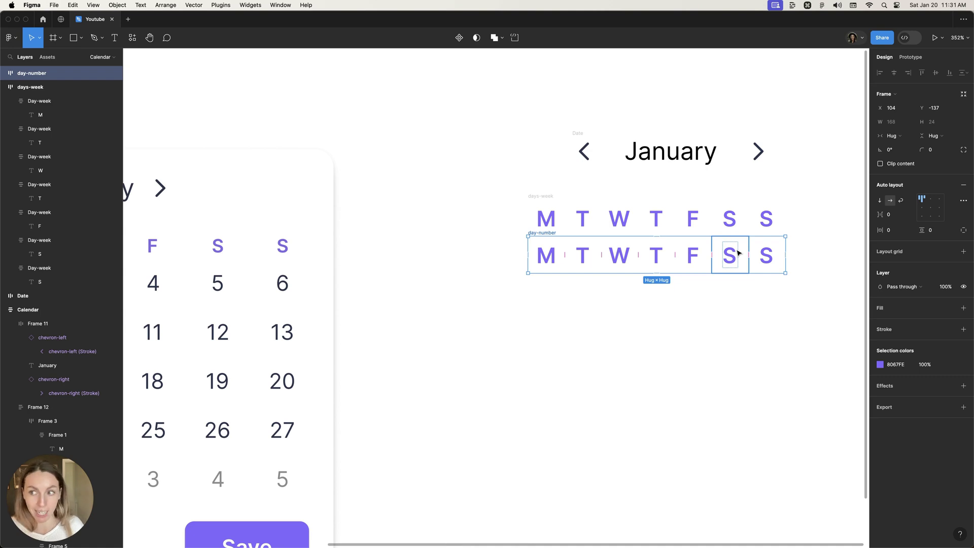
mouse_move(68, 116)
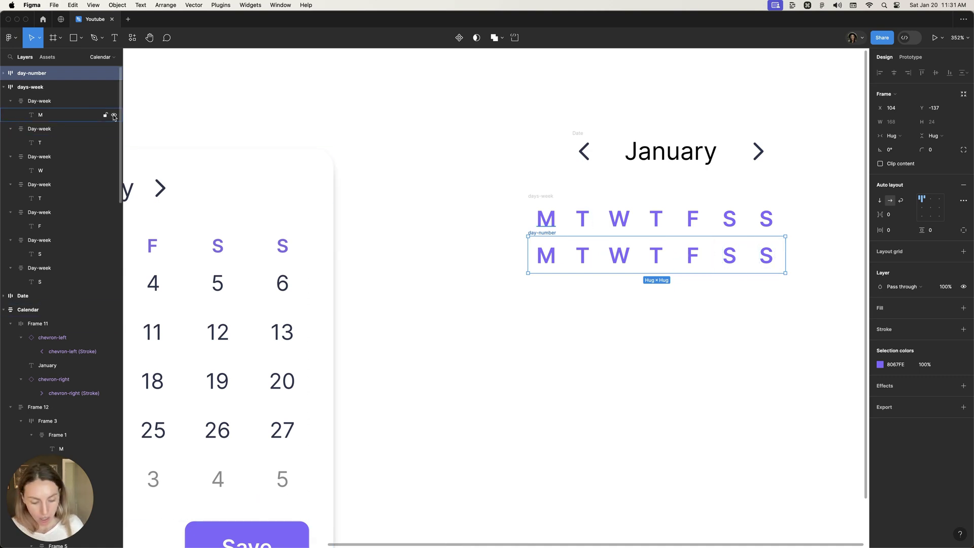
Set the day-number letters to Regular weight, size 16, colour 1C2B4F
key(Return)
key(Return)
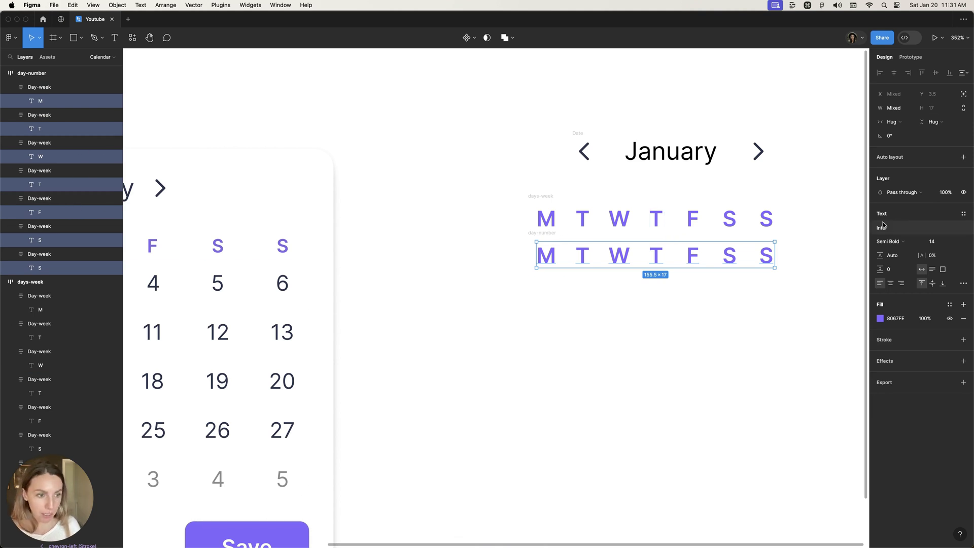
click(892, 242)
click(895, 220)
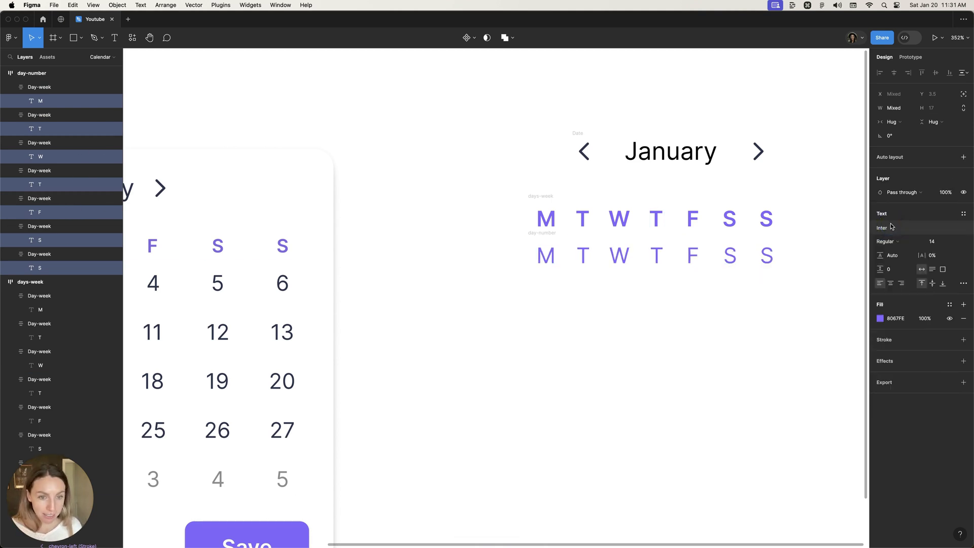
click(941, 243)
text(16)
key(Return)
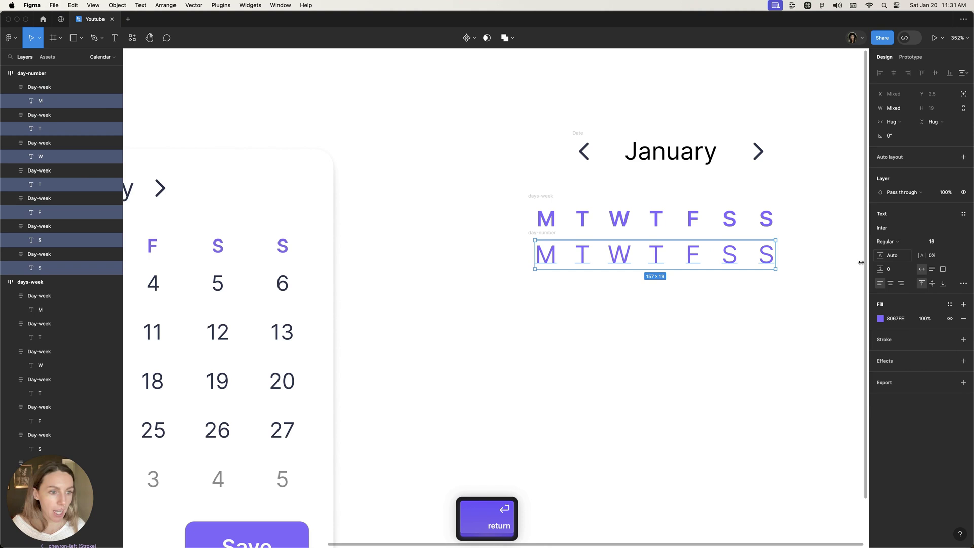
click(880, 318)
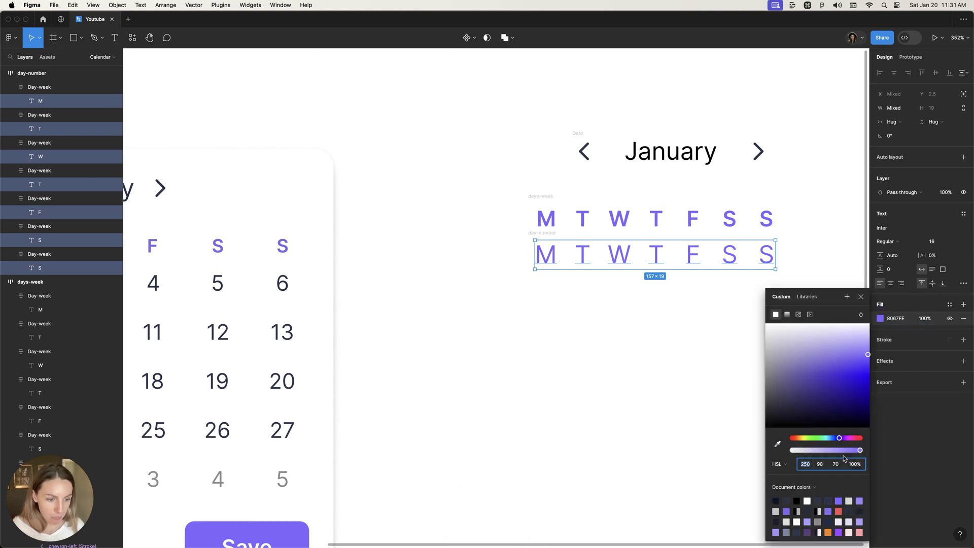
click(832, 518)
click(544, 232)
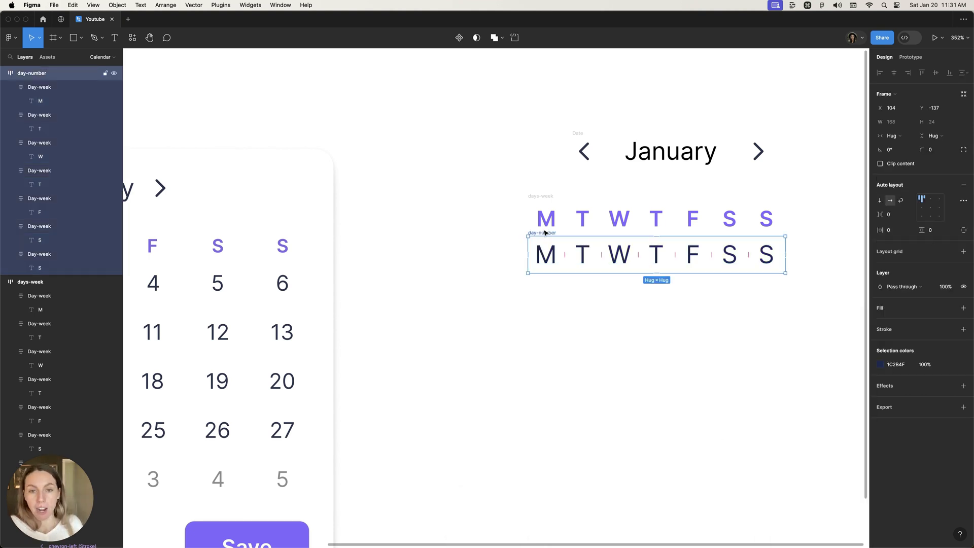
Stack five day-number rows inside a vertical auto-layout frame
alt+drag(545, 233, 542, 270)
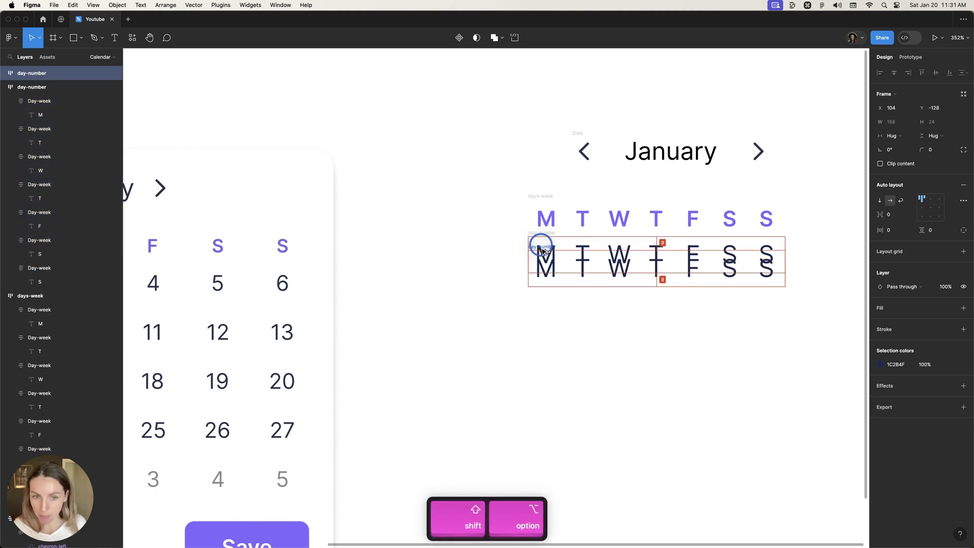
key(shift)
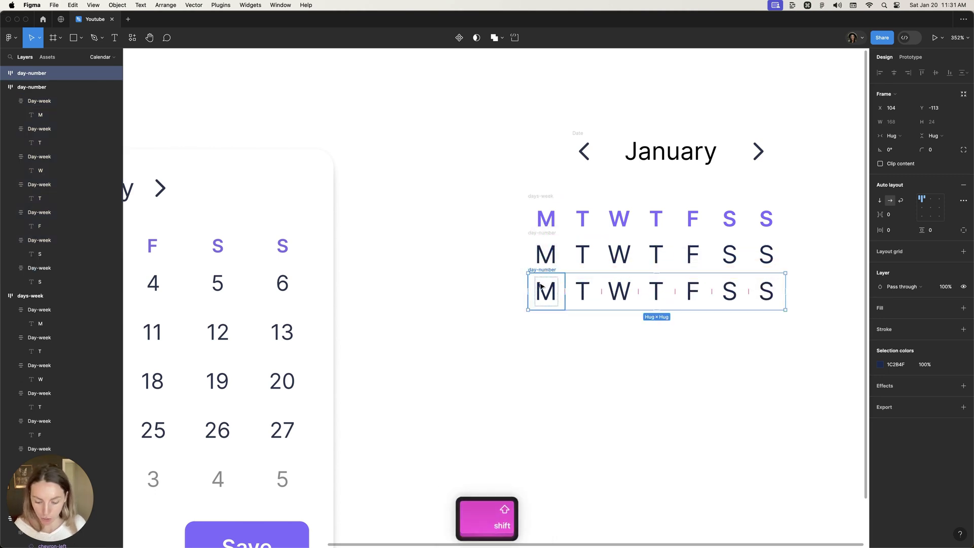
shift+click(537, 256)
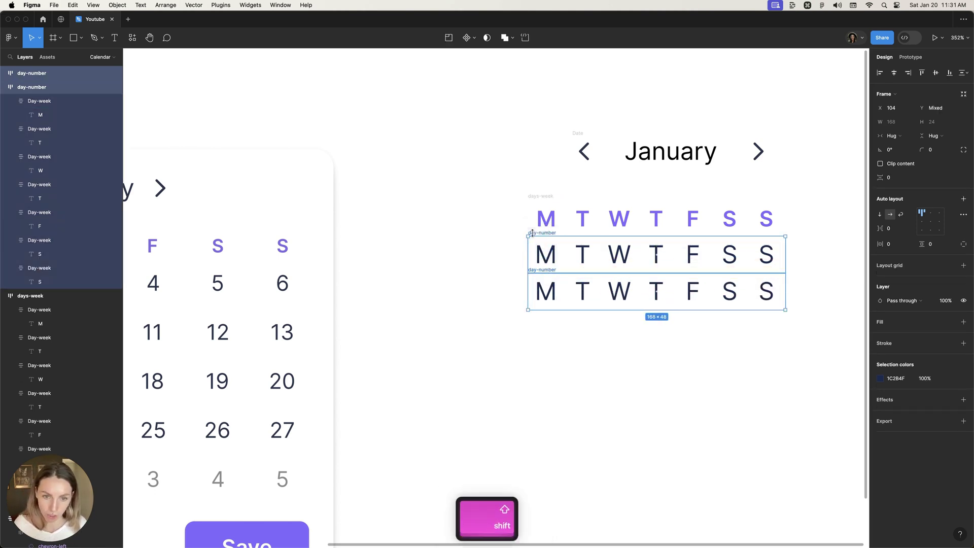
key(shift+a)
click(662, 366)
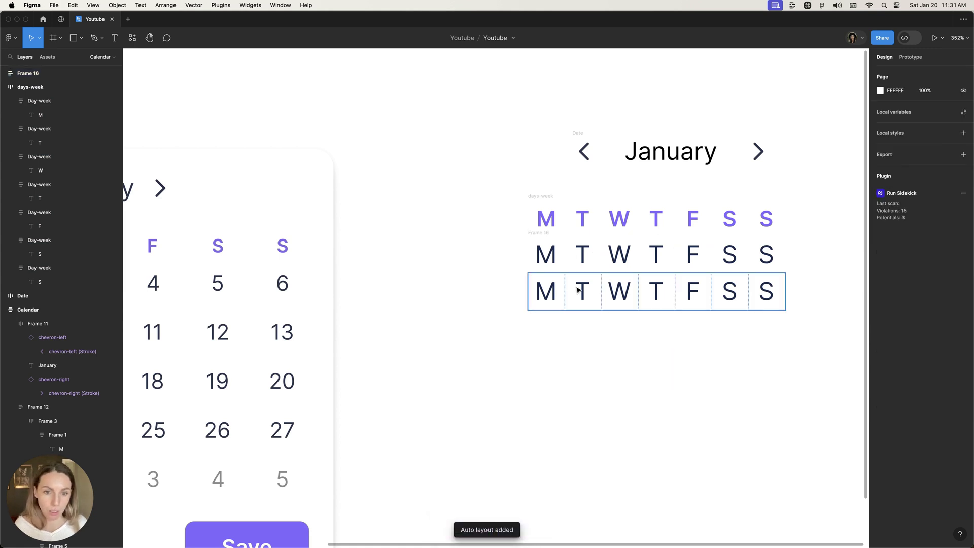
click(582, 289)
key(super+d)
key(super+d)
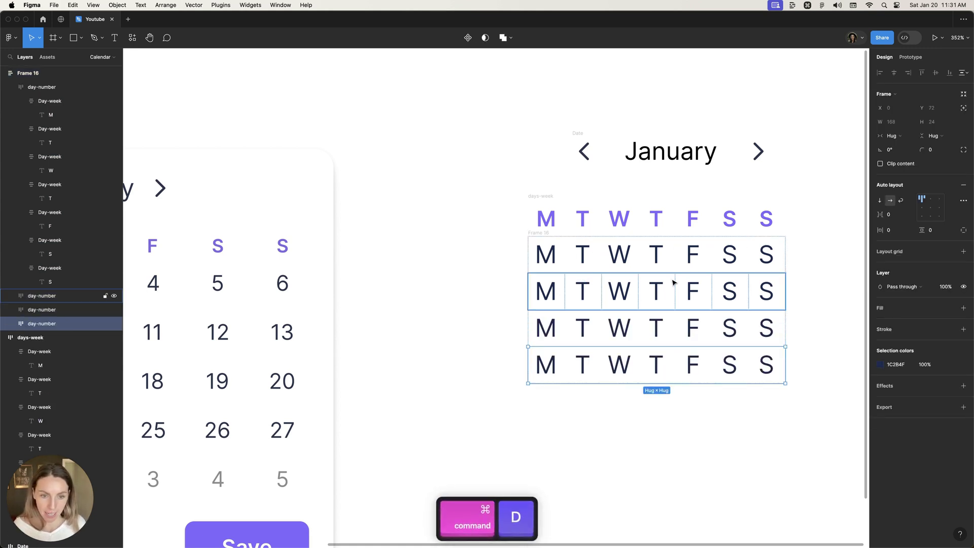
key(super+d)
scroll(496, 355, down, 2)
scroll(484, 345, down, 5)
scroll(480, 262, up, 5)
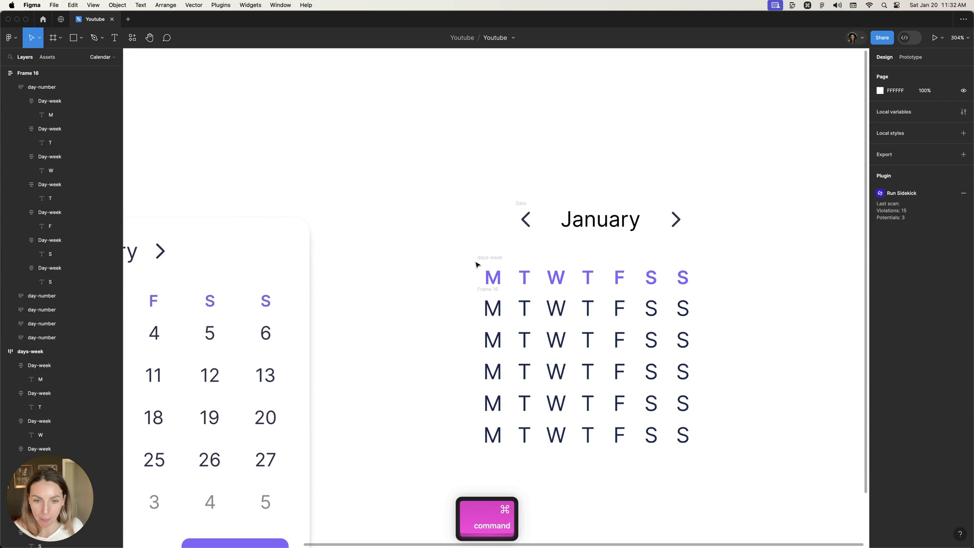
Rename the frame holding the date rows to calendar-days
click(493, 289)
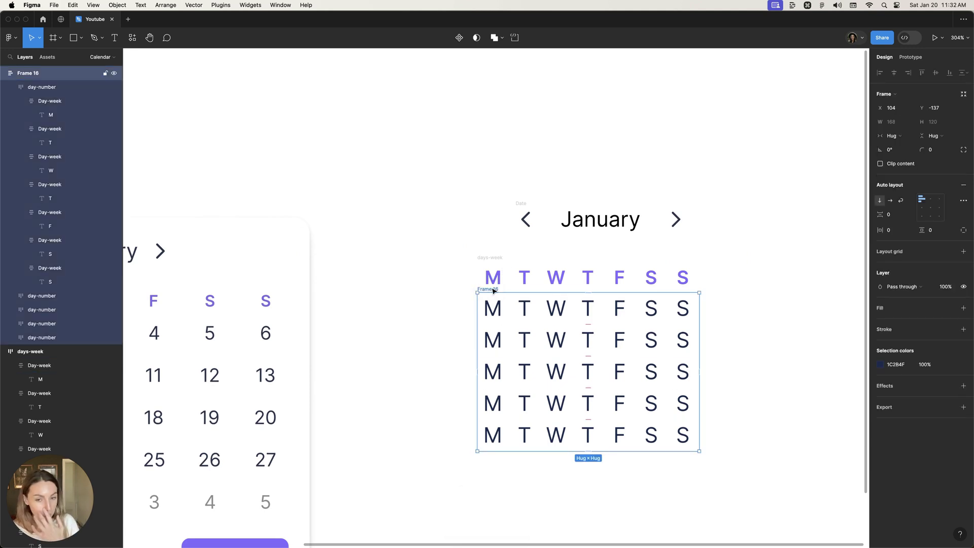
key(super+r)
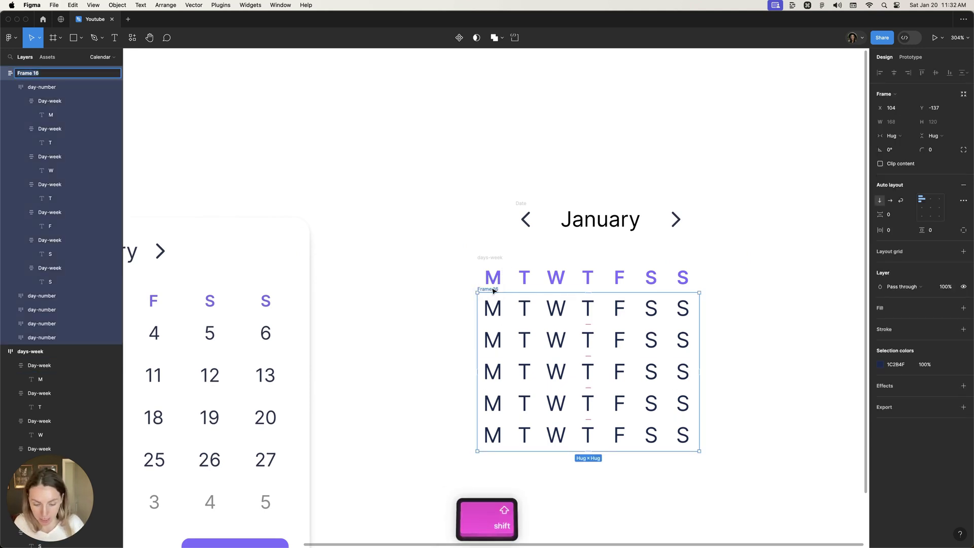
text(Call)
key(BackSpace)
key(BackSpace)
key(BackSpace)
key(BackSpace)
text(cale)
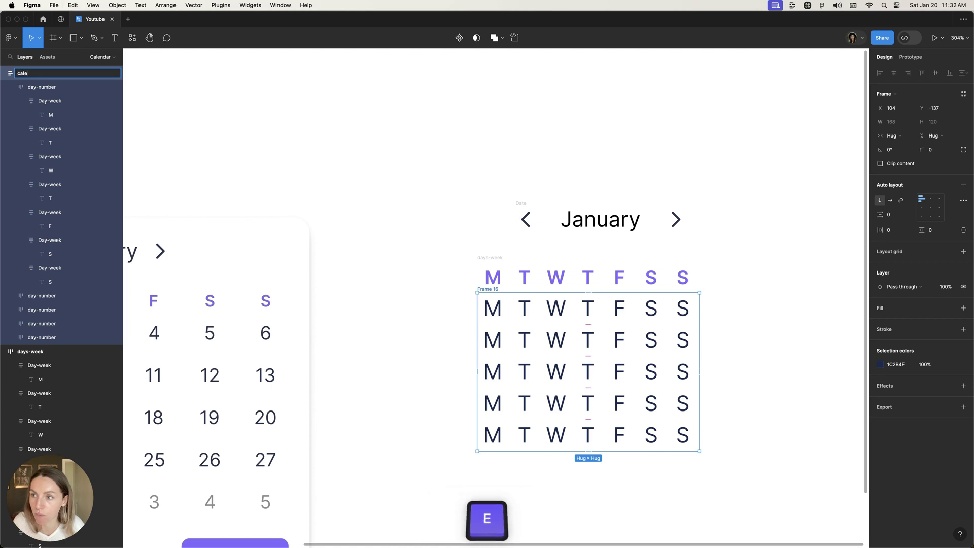
text(ndar-days\)
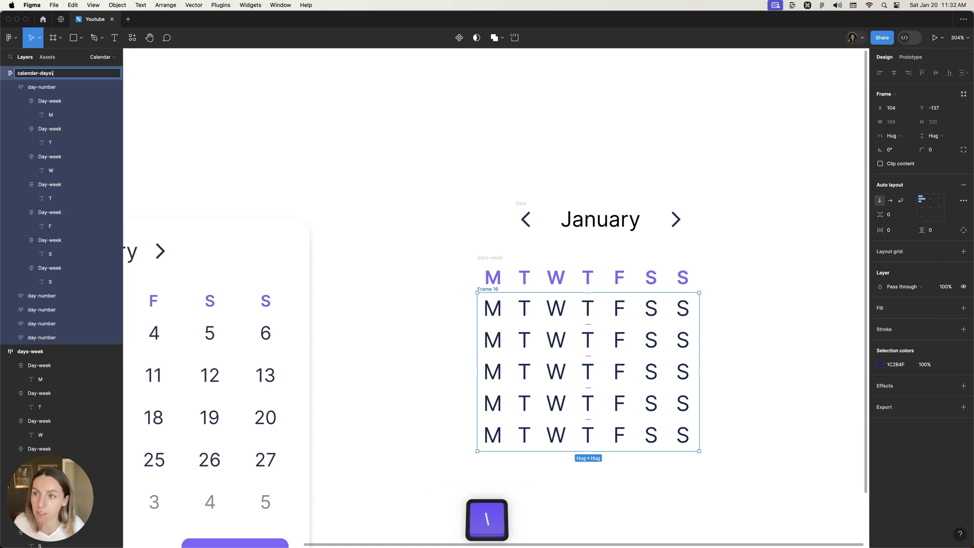
key(Return)
scroll(474, 254, down, 1)
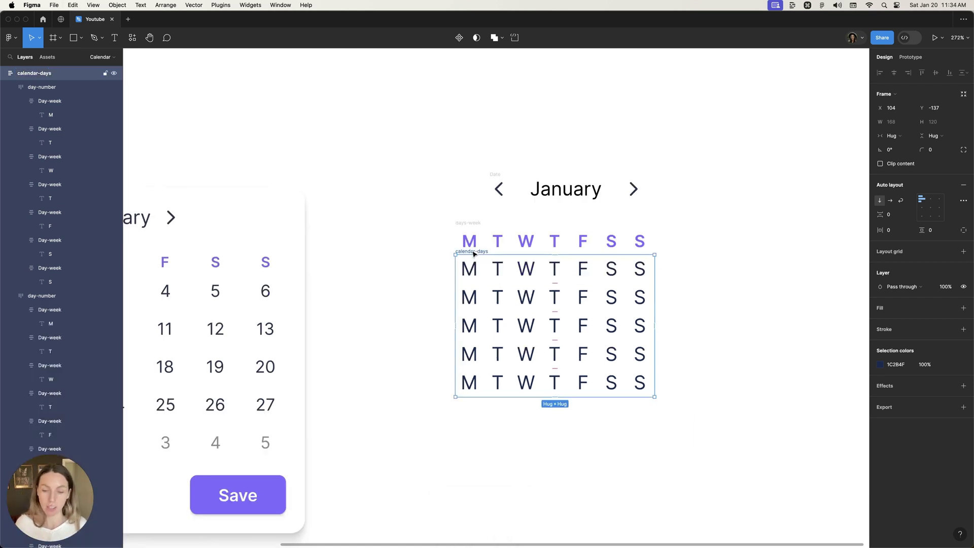
Number the grid texts 1–30 with the Add numbers to texts plugin, skipping the final T F S S
key(Return)
key(Return)
key(Return)
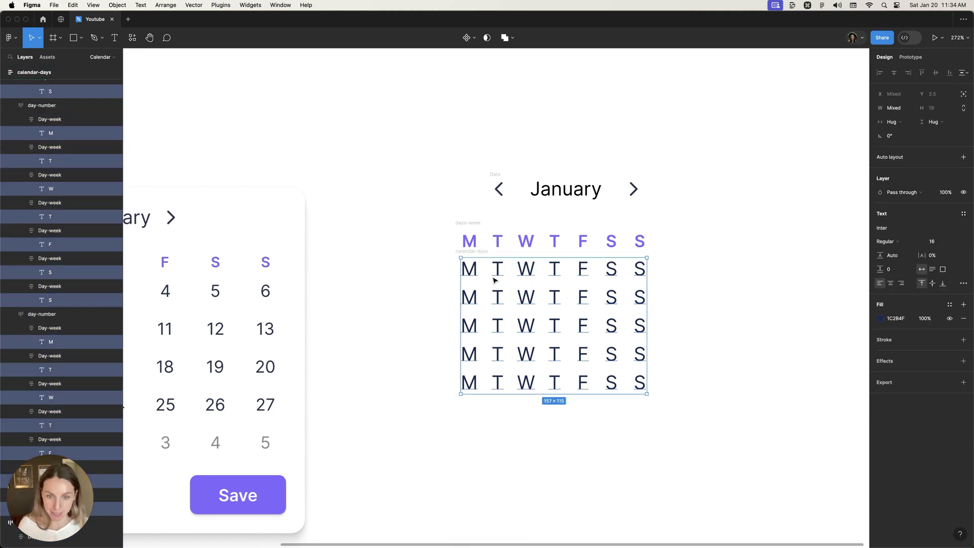
scroll(475, 272, up, 5)
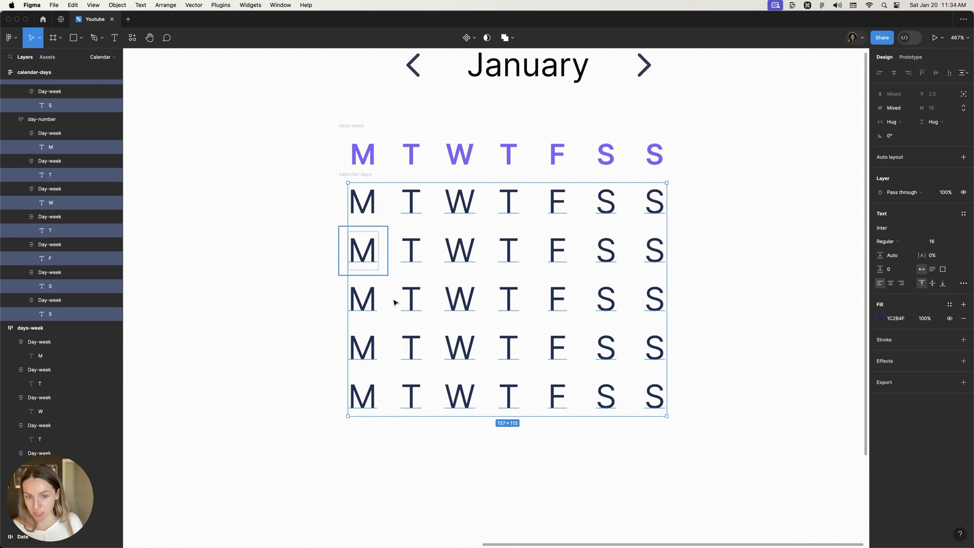
shift+click(516, 401)
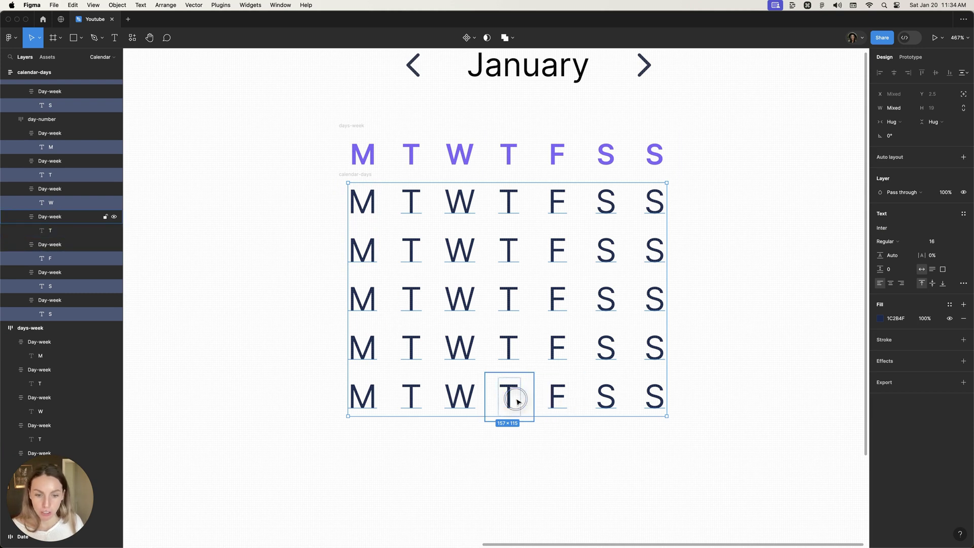
shift+click(560, 400)
shift+click(608, 401)
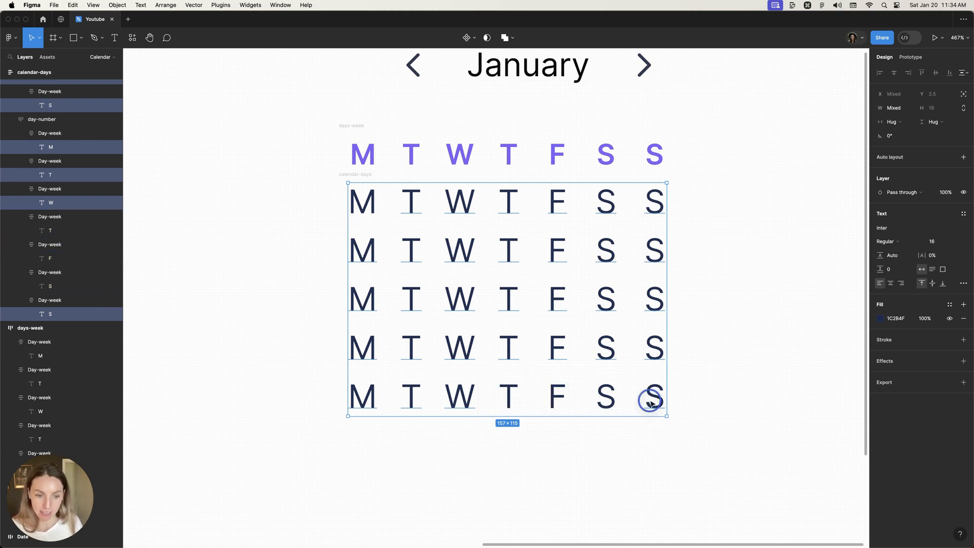
shift+click(651, 402)
click(133, 38)
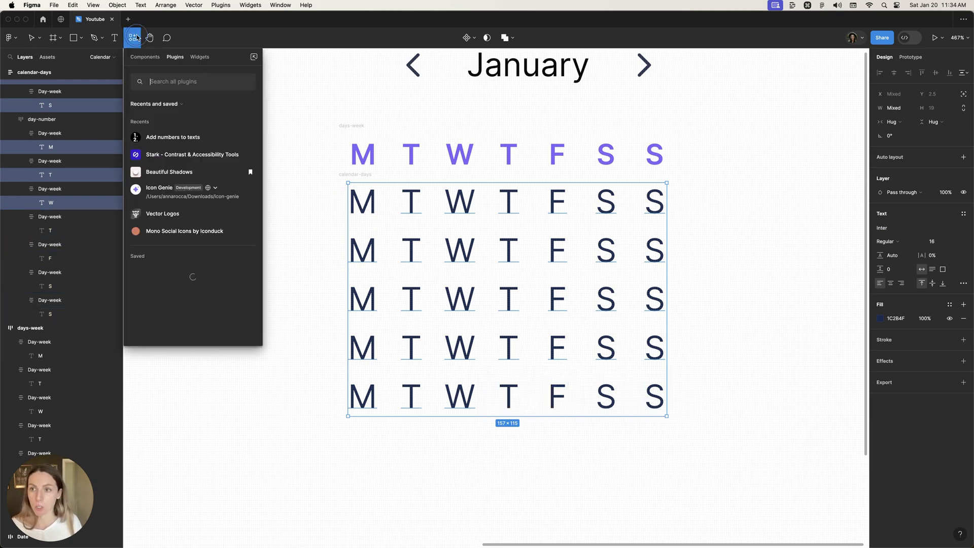
click(171, 144)
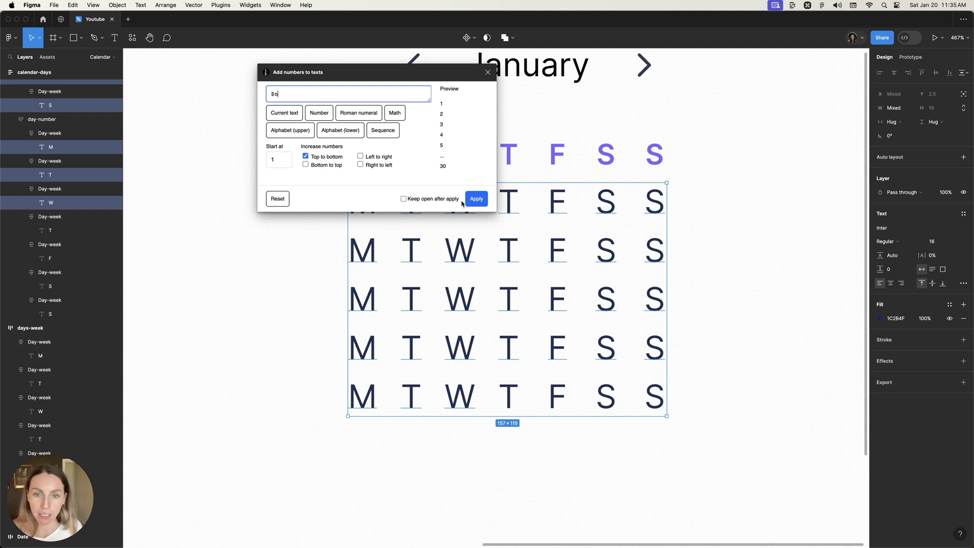
click(476, 198)
scroll(748, 174, up, 1)
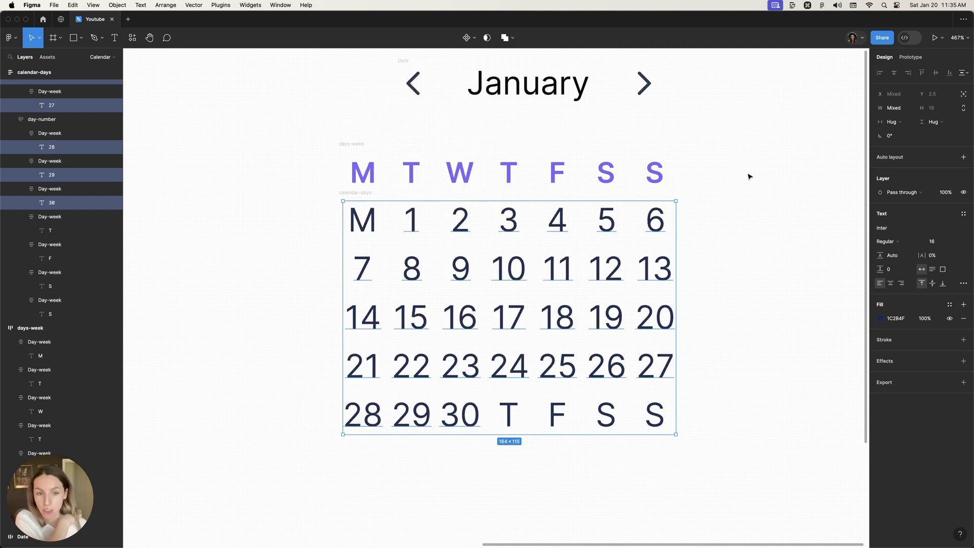
Replace the M in the first grid cell with 31
click(748, 174)
super+click(364, 218)
key(Return)
key(BackSpace)
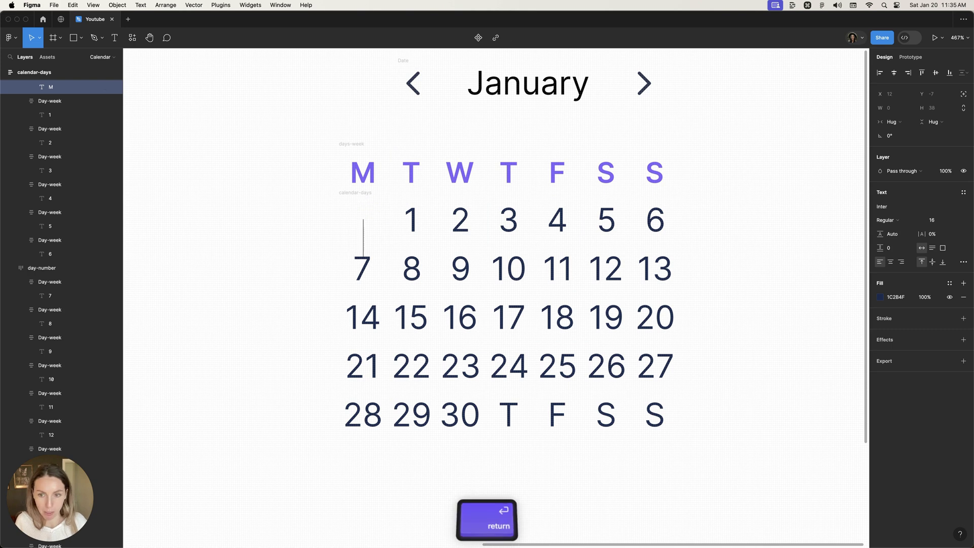
text(1)
key(super+z)
key(super+z)
text(31)
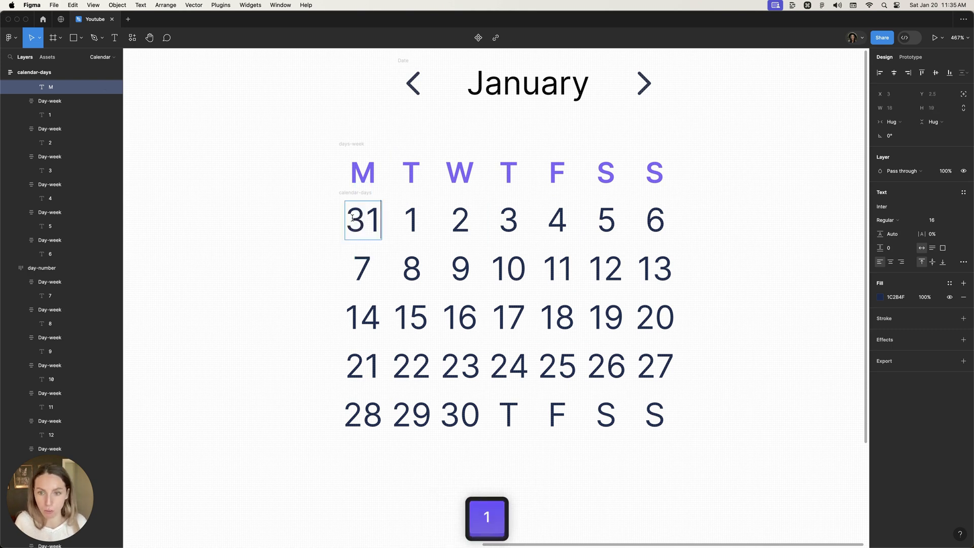
Replace the last row's T, F, S and S letters with 1, 2, 3 and 4
click(522, 418)
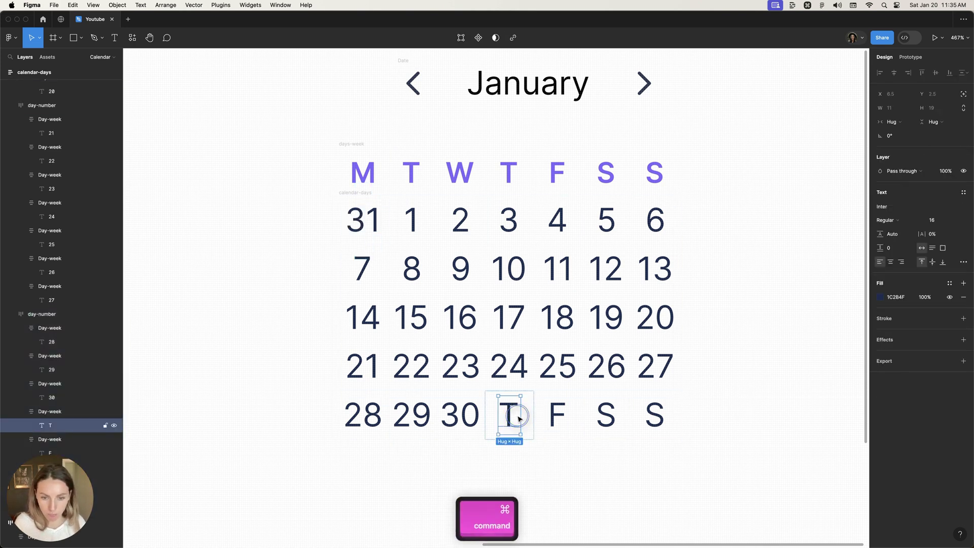
key(Return)
text(1)
super+click(560, 413)
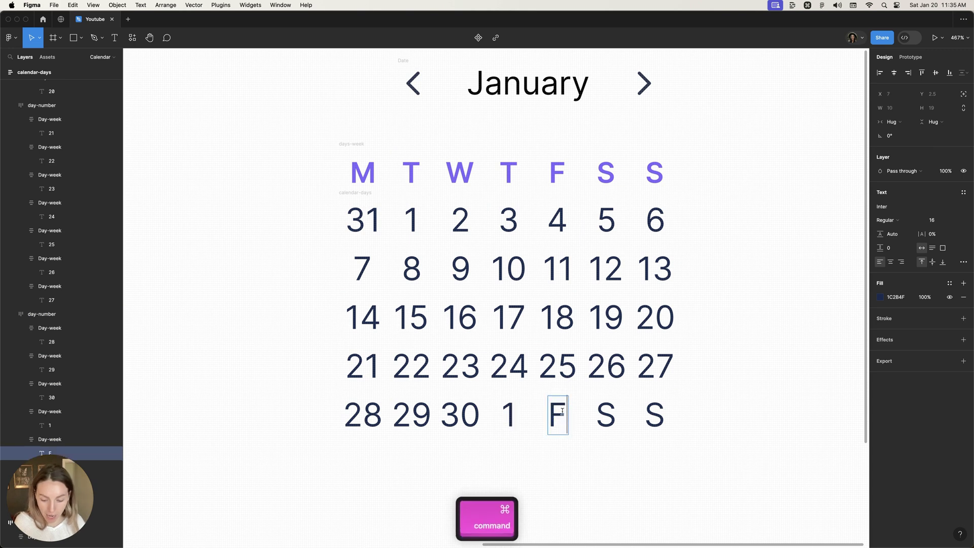
key(Return)
text(2)
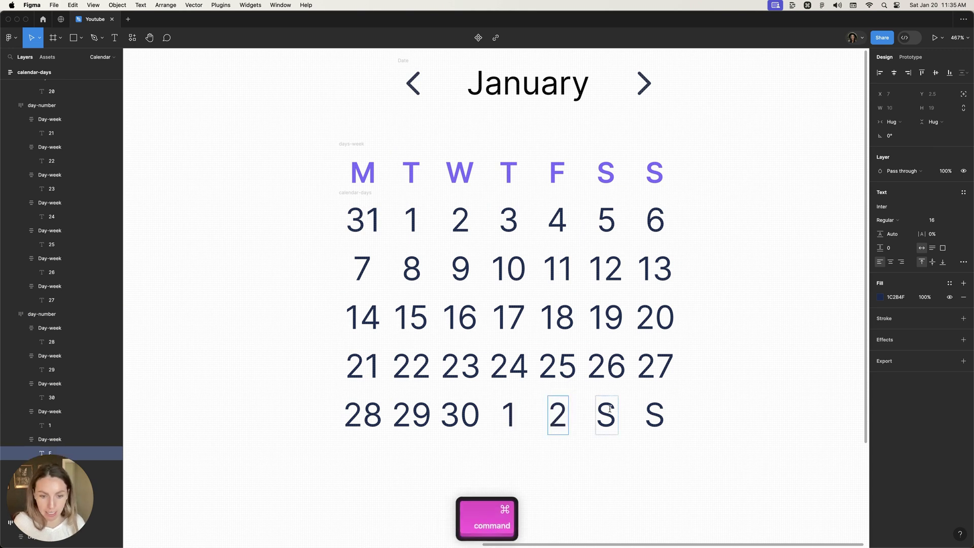
super+click(600, 411)
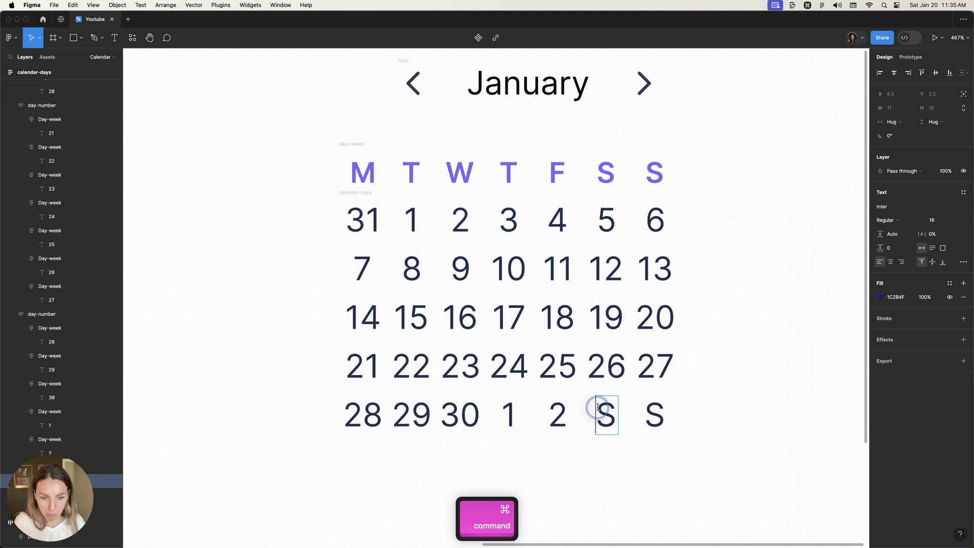
key(Return)
text(3)
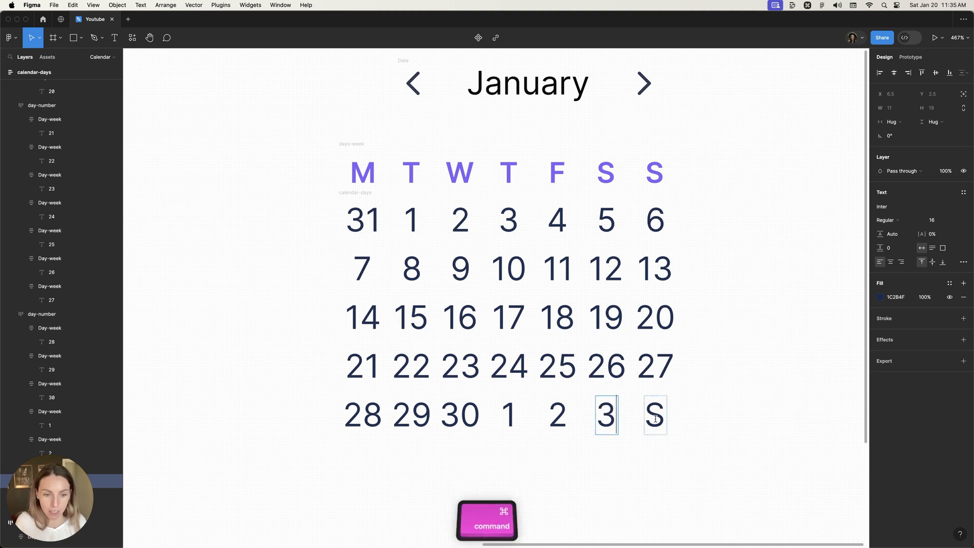
super+click(654, 414)
key(Return)
text(4)
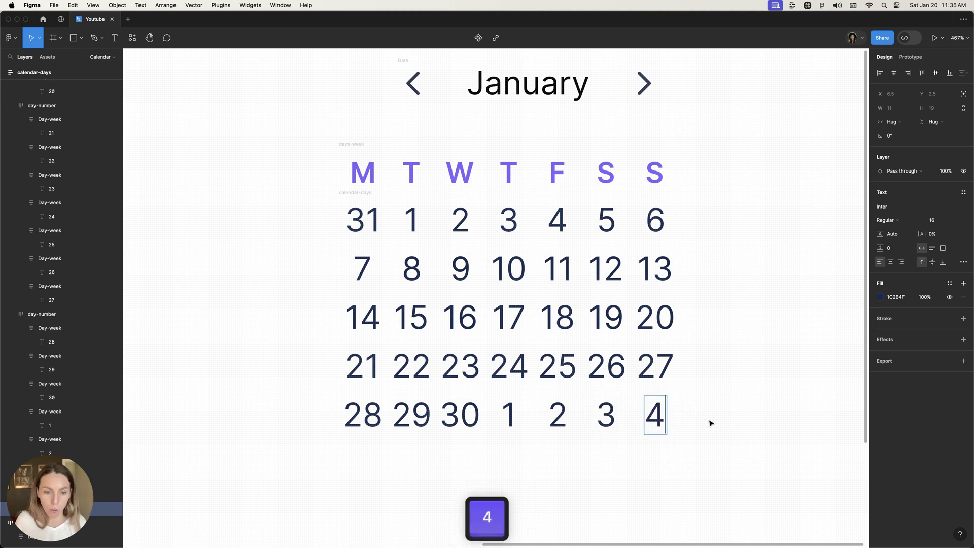
click(673, 409)
scroll(649, 401, down, 3)
scroll(676, 313, up, 3)
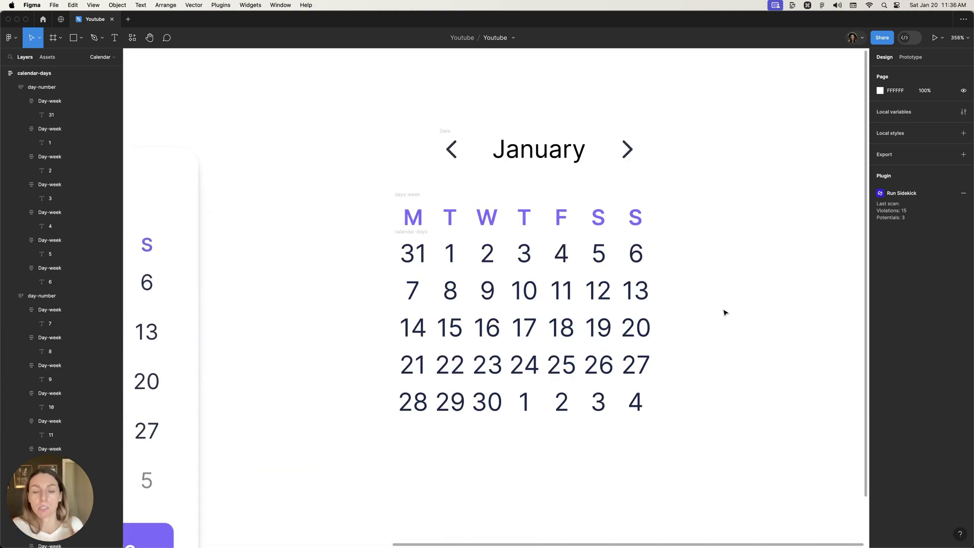
Select the out-of-month dates 31, 1, 2, 3 and 4 together
click(398, 251)
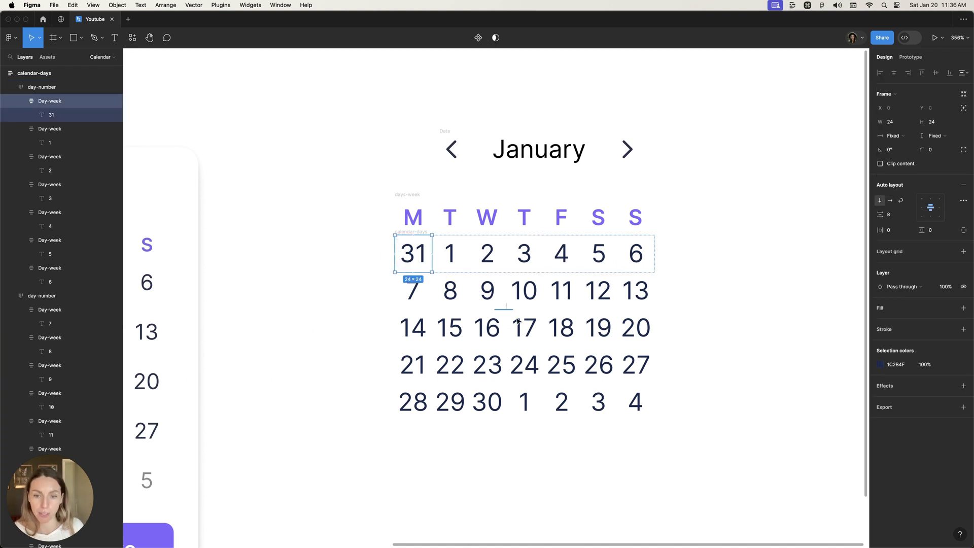
shift+click(532, 404)
shift+click(598, 403)
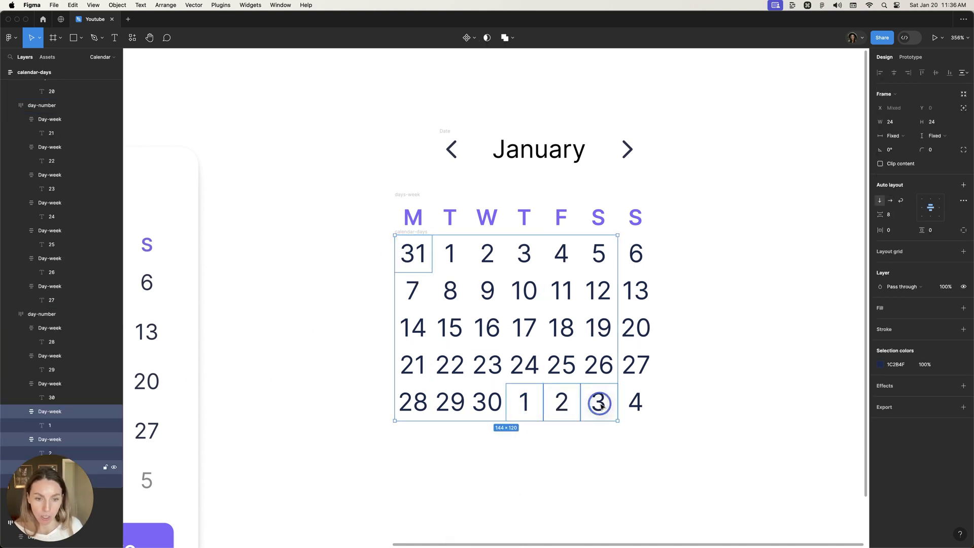
shift+click(636, 406)
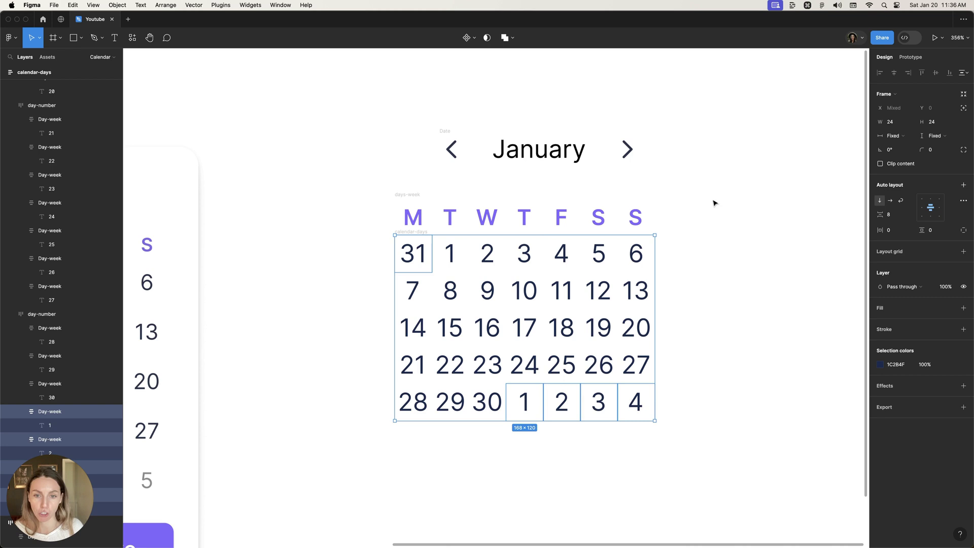
Turn their colour grey with zero saturation and lightness near 48 (7A7A7A)
click(882, 365)
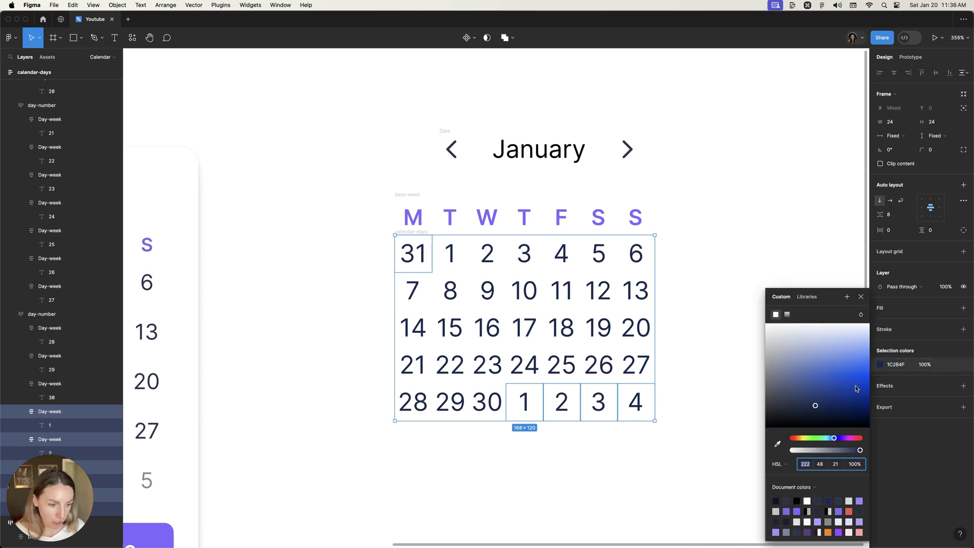
click(827, 531)
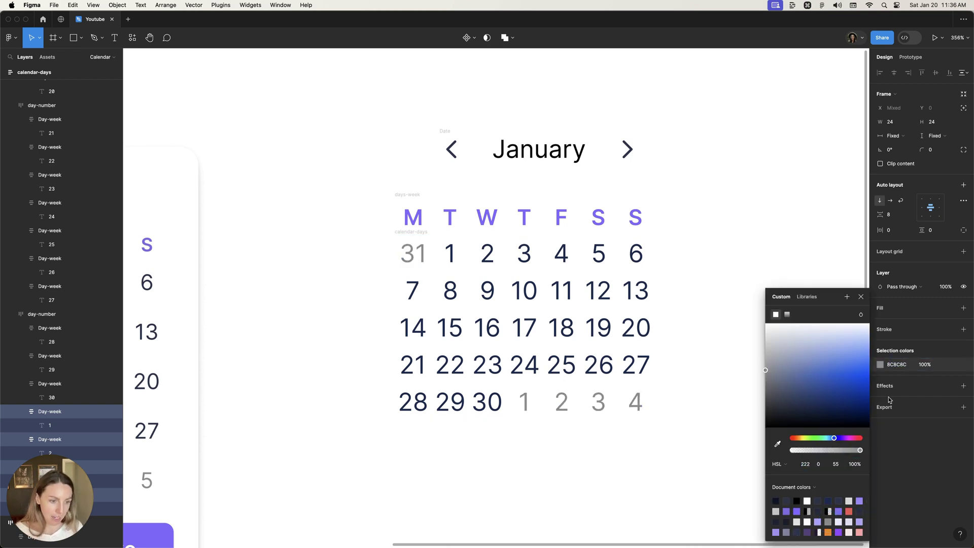
click(836, 463)
key(Down)
key(Down)
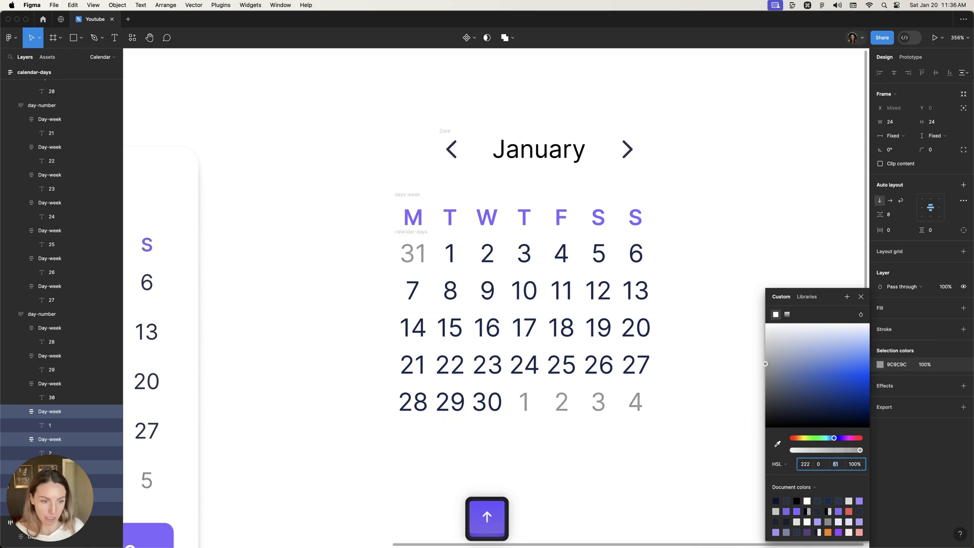
key(Down)
key(Down)
key(Down)
key(Down)
key(Down)
key(Down)
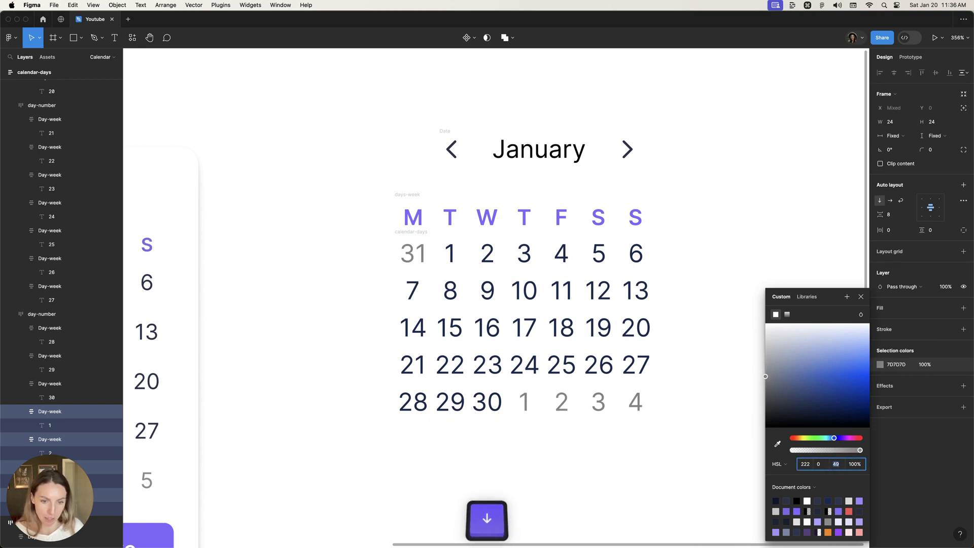
key(Down)
key(Down)
key(Down)
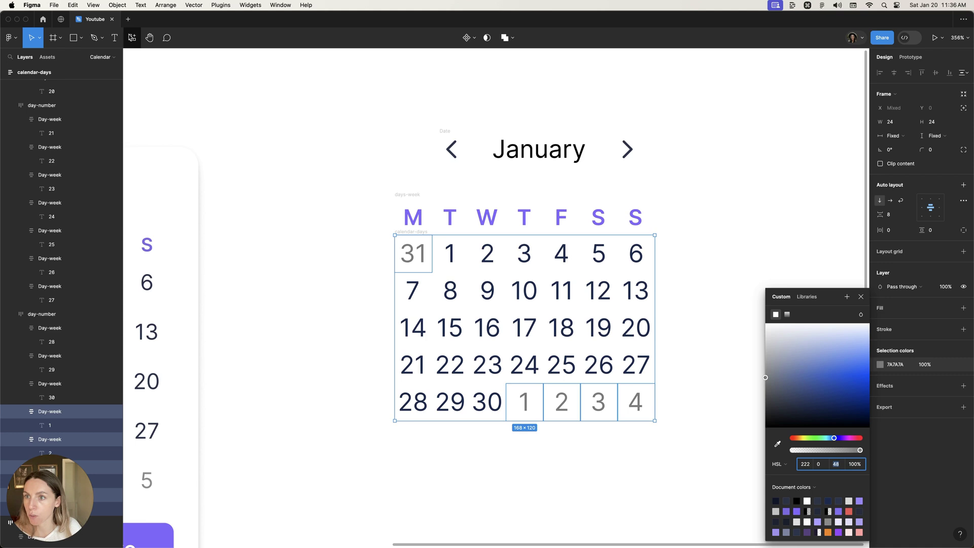
Check the grey 31 date's contrast in Stark (69 on white), then close it and deselect
click(132, 38)
click(191, 155)
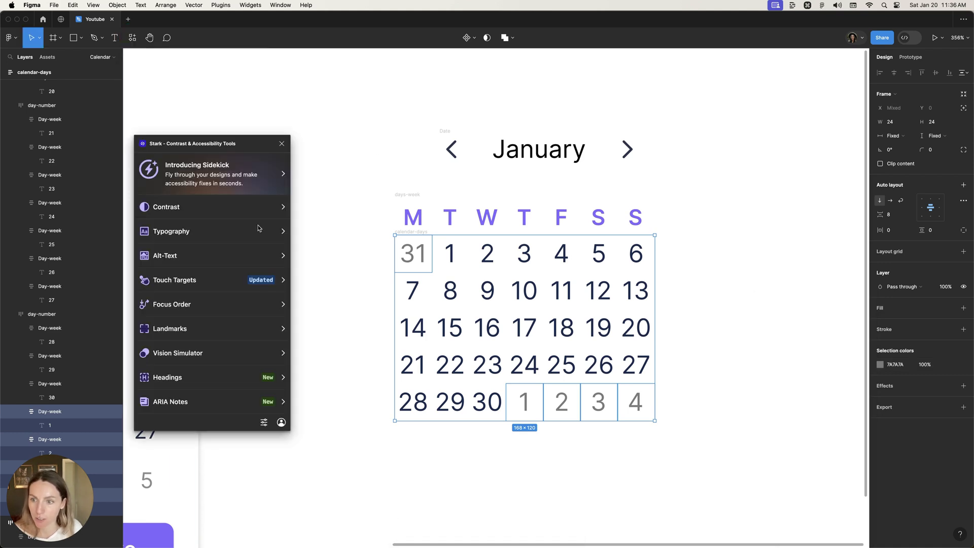
click(266, 206)
key(Return)
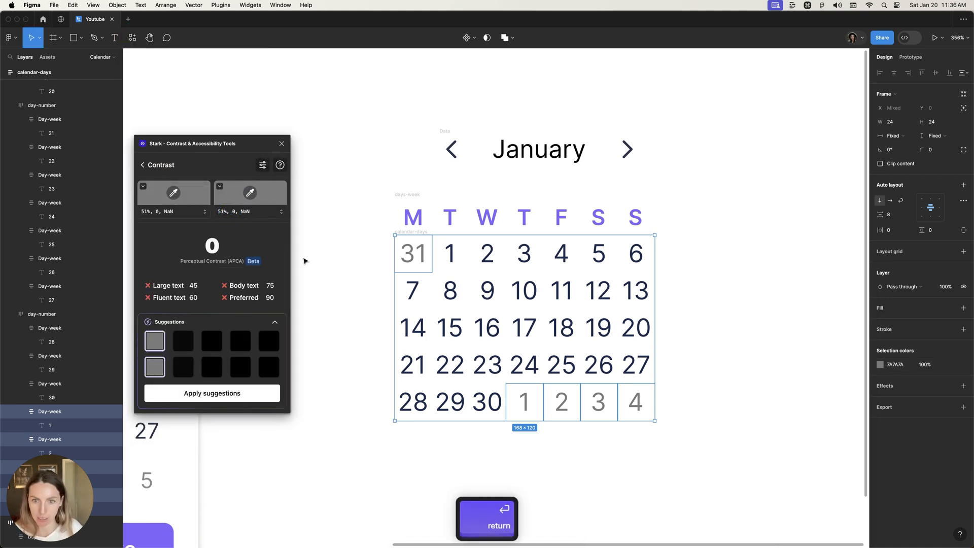
click(412, 253)
key(Return)
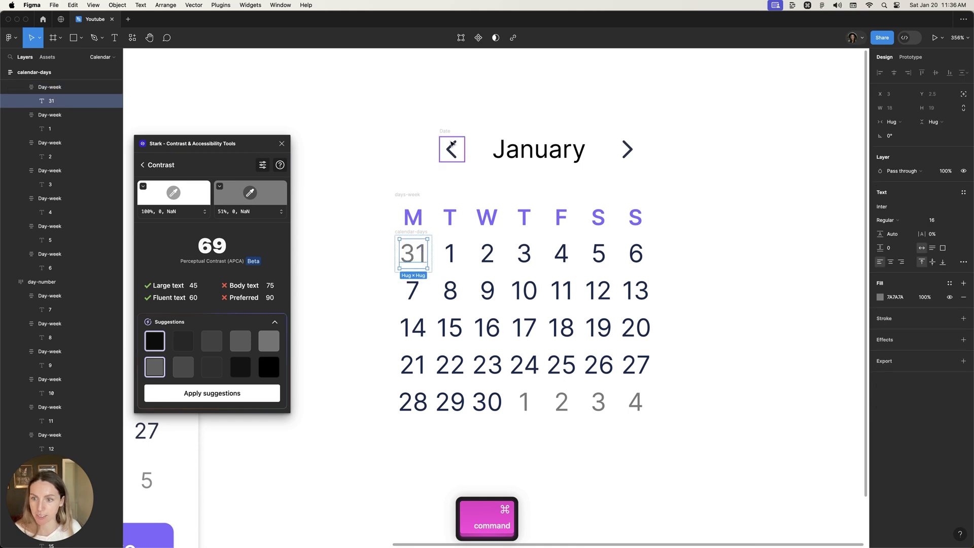
click(281, 143)
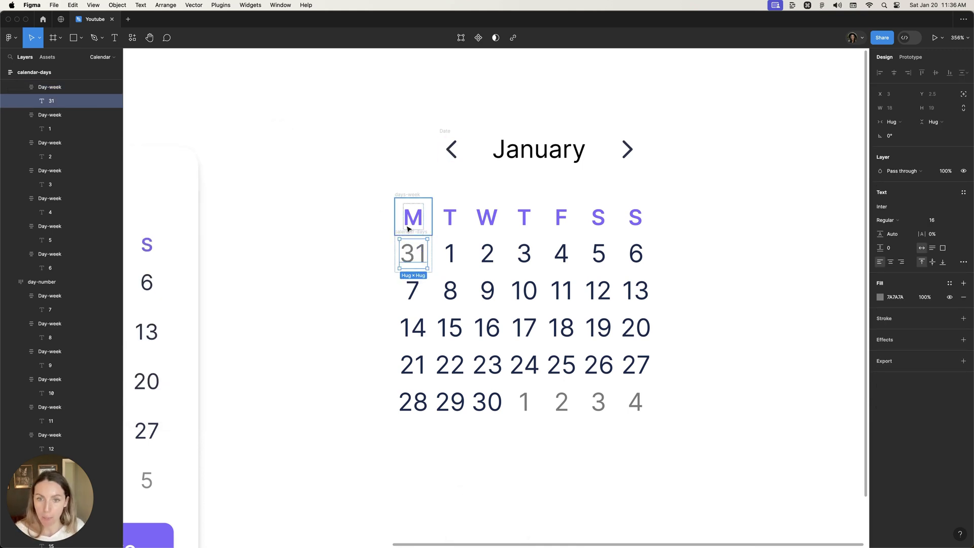
click(358, 234)
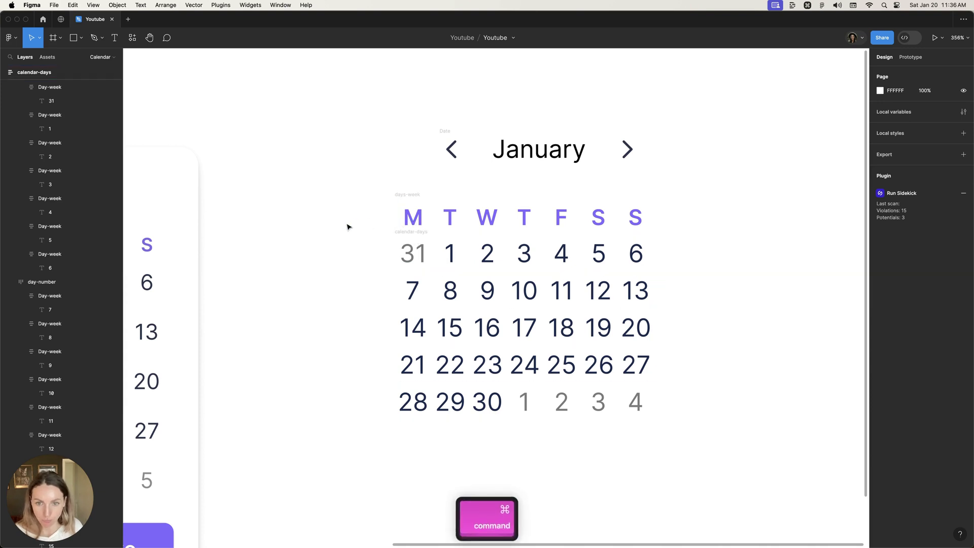
scroll(335, 219, down, 3)
super+click(376, 235)
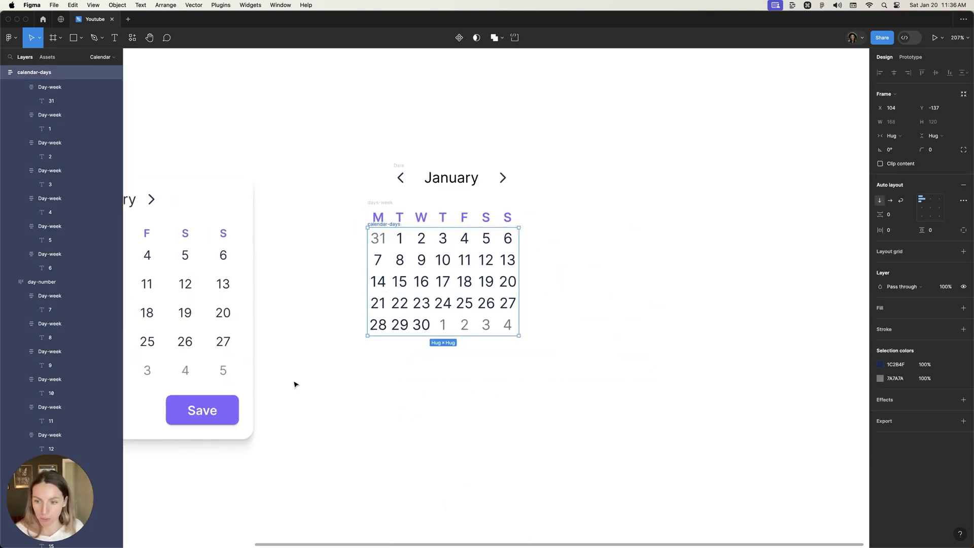
scroll(293, 385, down, 2)
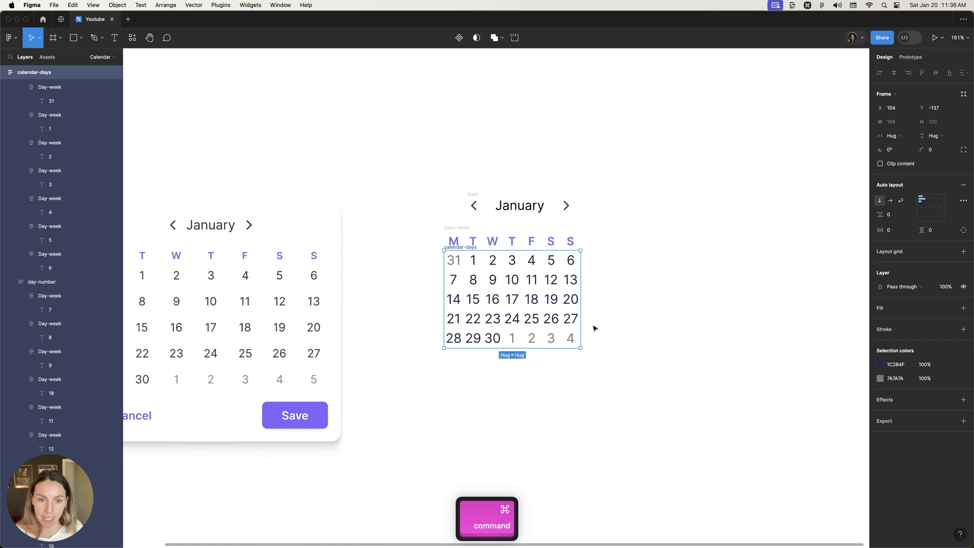
scroll(594, 326, up, 5)
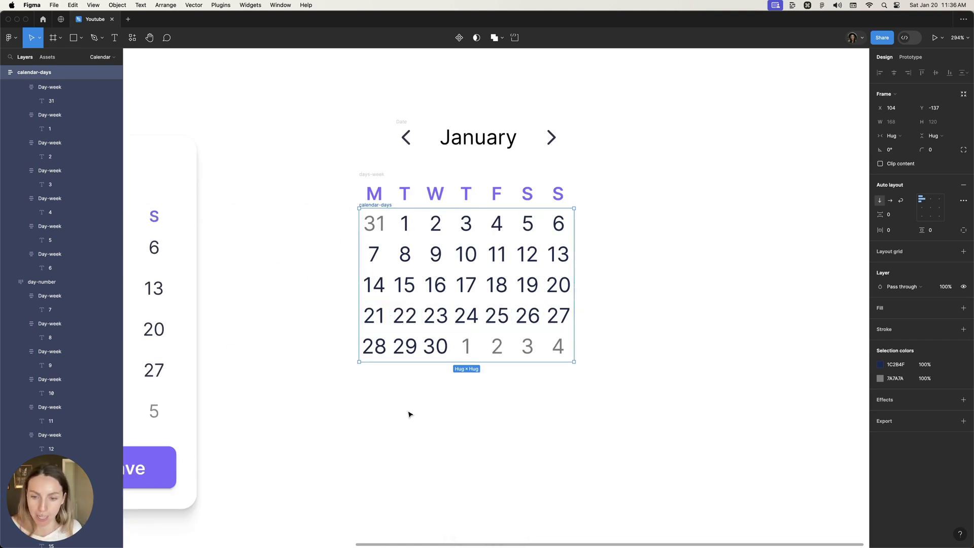
scroll(408, 413, up, 2)
scroll(406, 453, down, 4)
click(351, 290)
scroll(409, 342, up, 1)
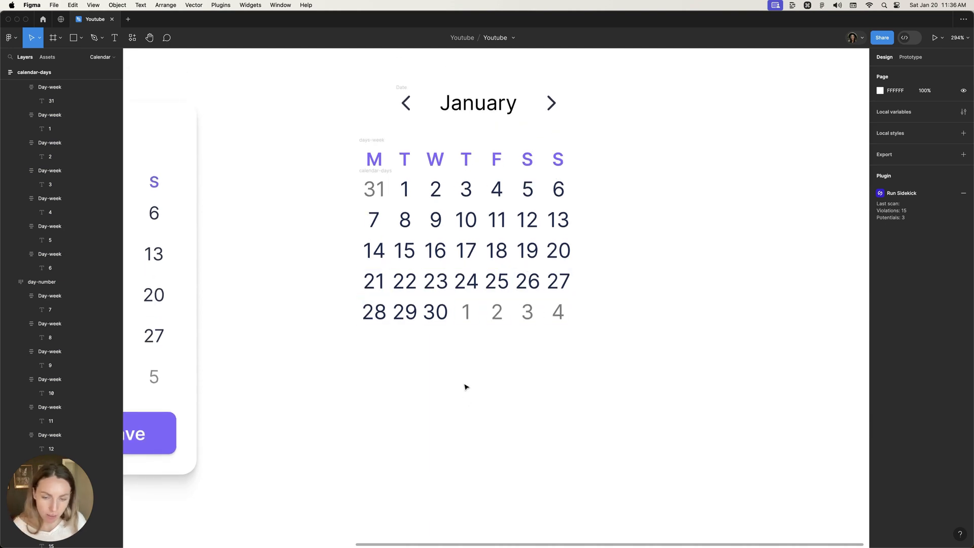
Add a 'Save' text below the calendar and wrap it in an auto-layout frame named button
key(t)
click(468, 376)
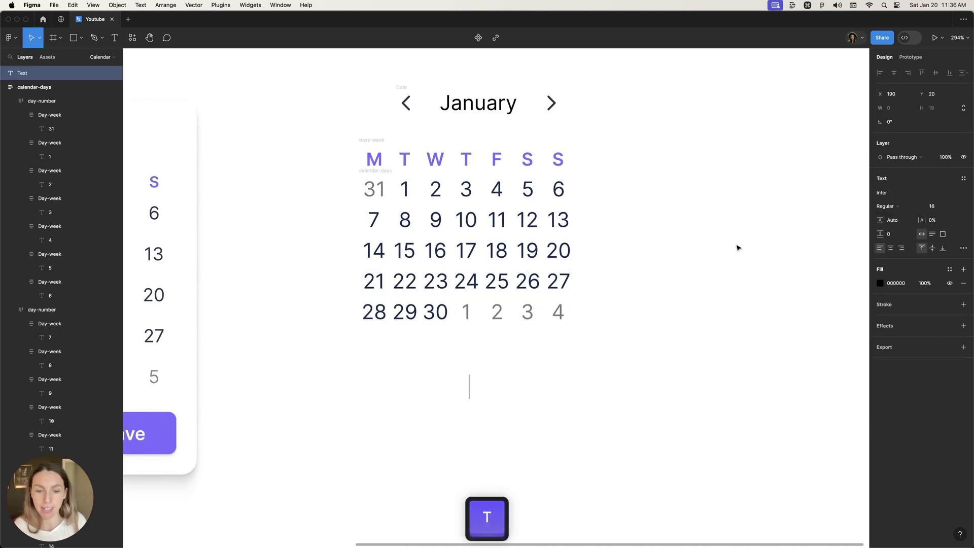
text(Save)
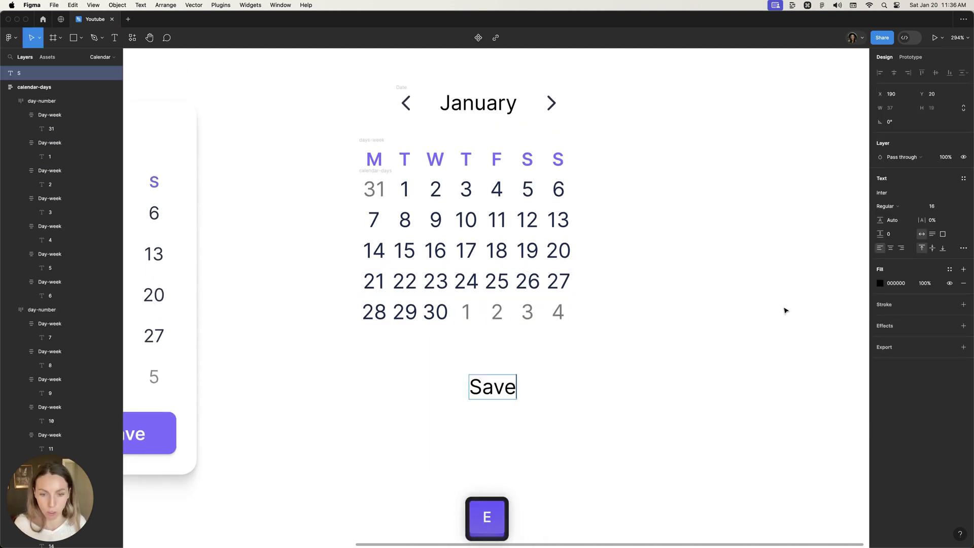
key(Escape)
scroll(457, 396, up, 3)
scroll(609, 413, down, 3)
scroll(609, 413, up, 2)
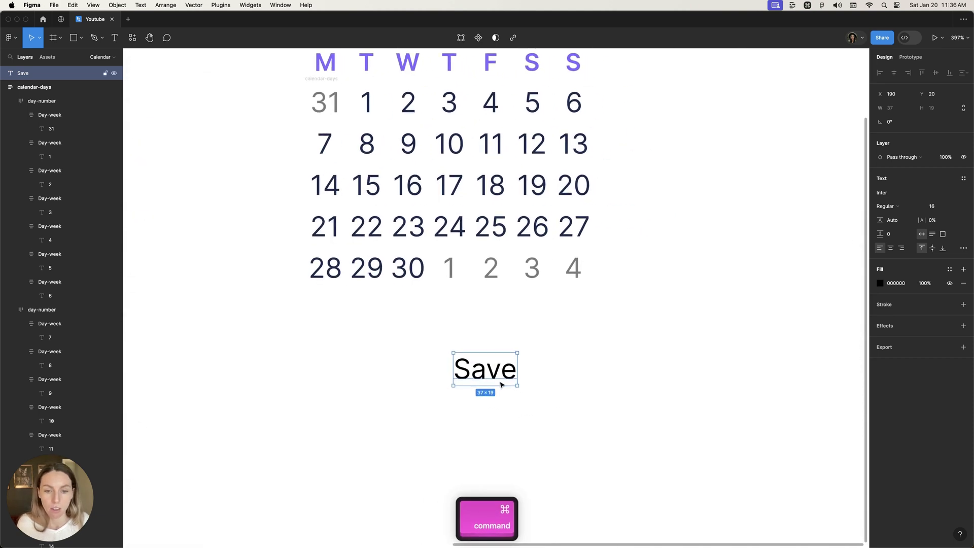
key(shift+a)
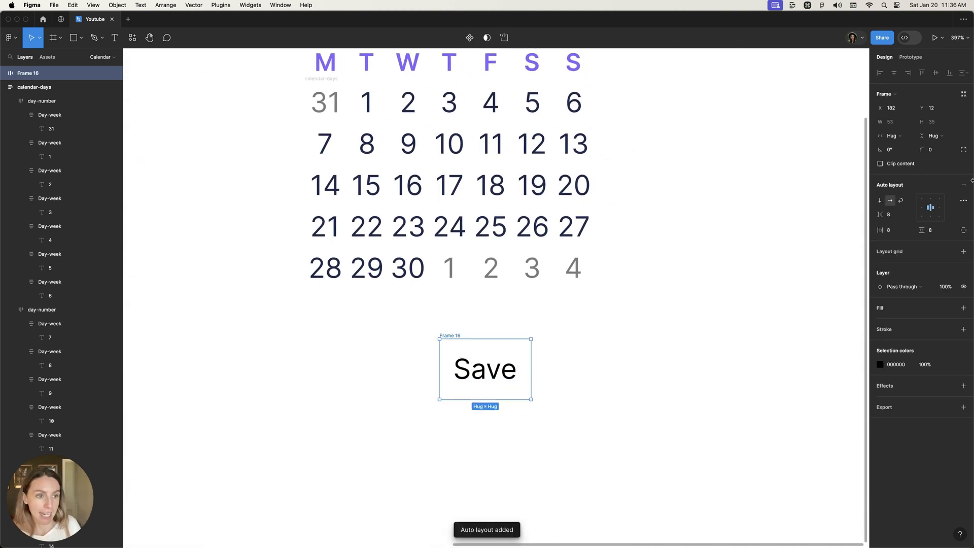
key(super+r)
text(button)
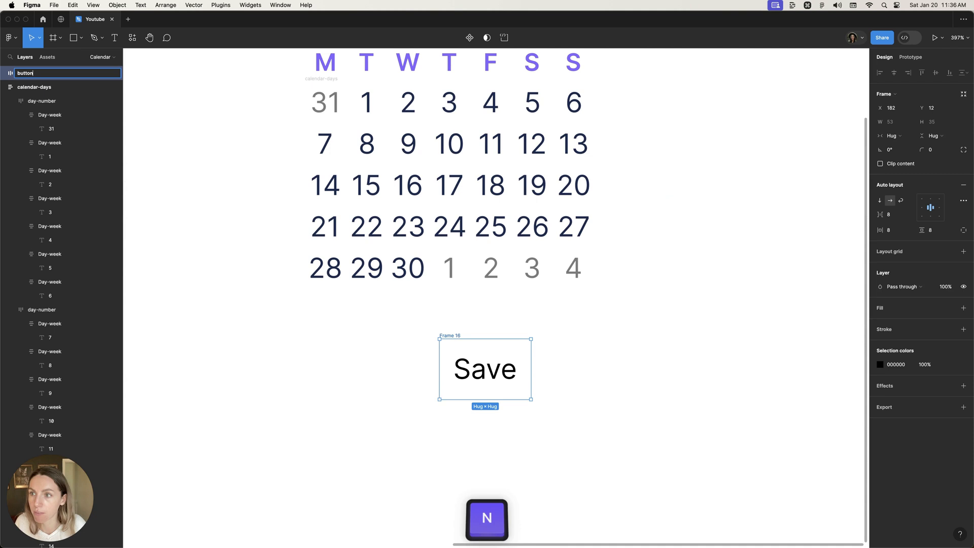
key(Return)
Set the Save label inside the button to font size 14 and Semi Bold weight
right_click(608, 323)
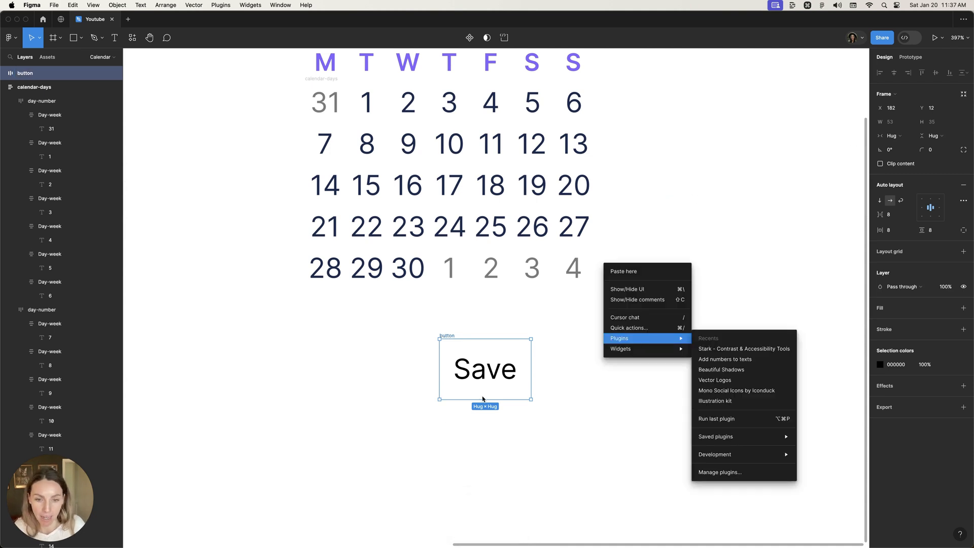
super+click(485, 370)
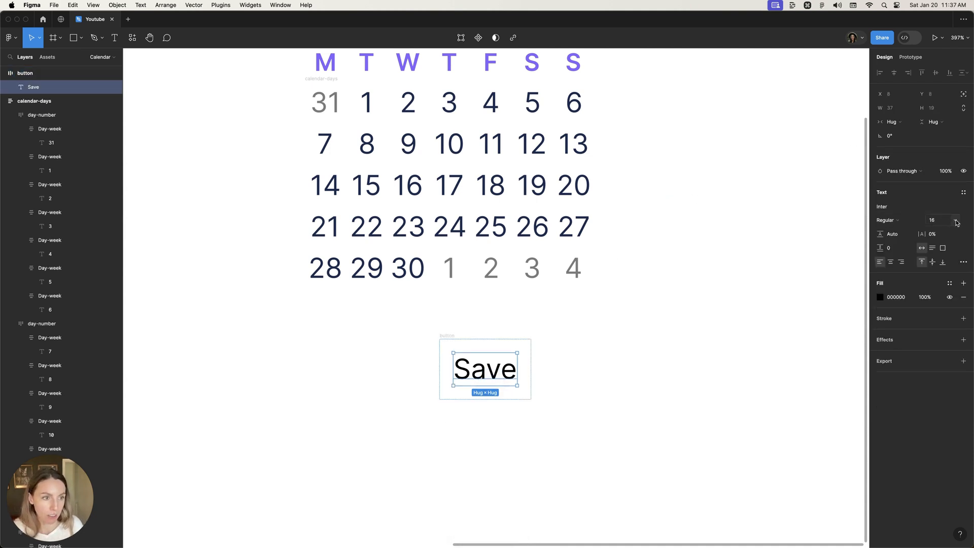
click(931, 220)
text(14)
key(Return)
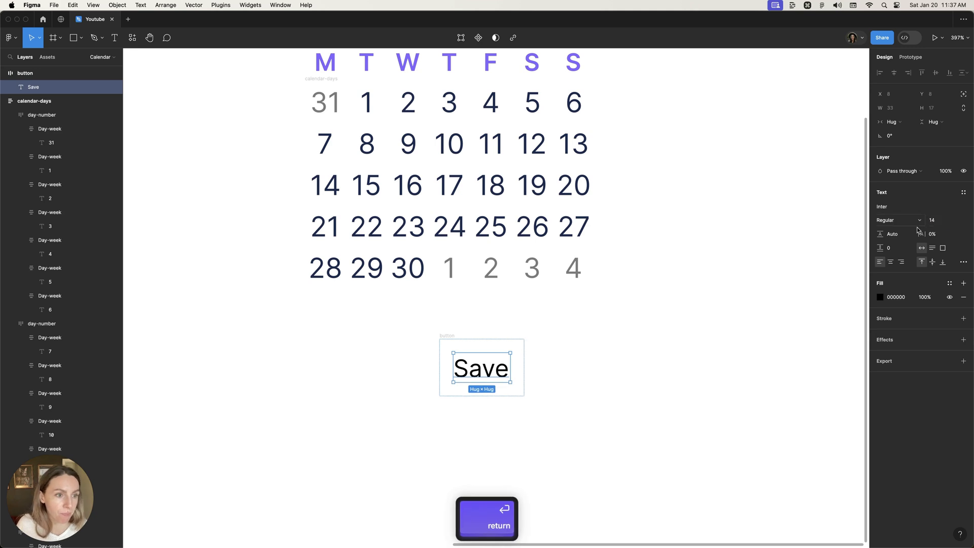
click(888, 220)
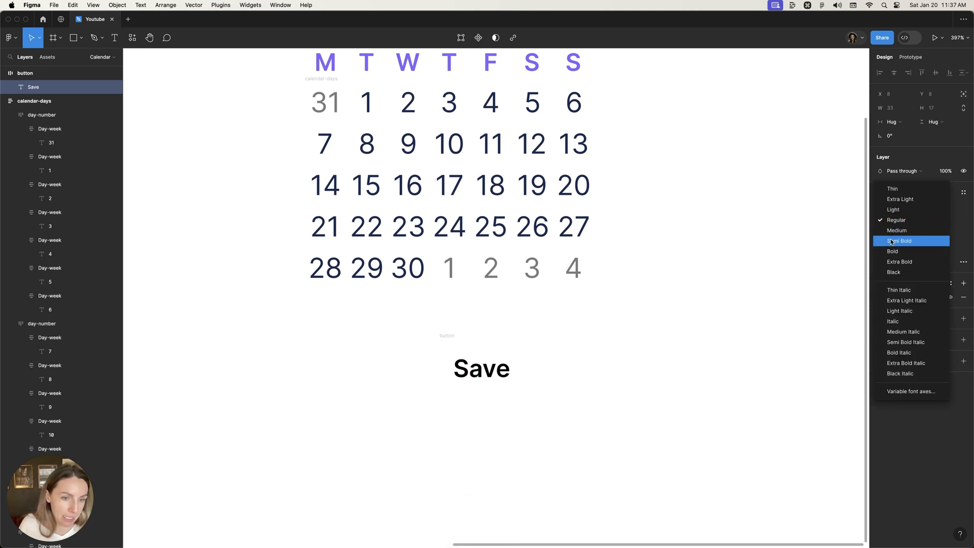
click(894, 242)
scroll(683, 287, down, 5)
scroll(662, 290, up, 5)
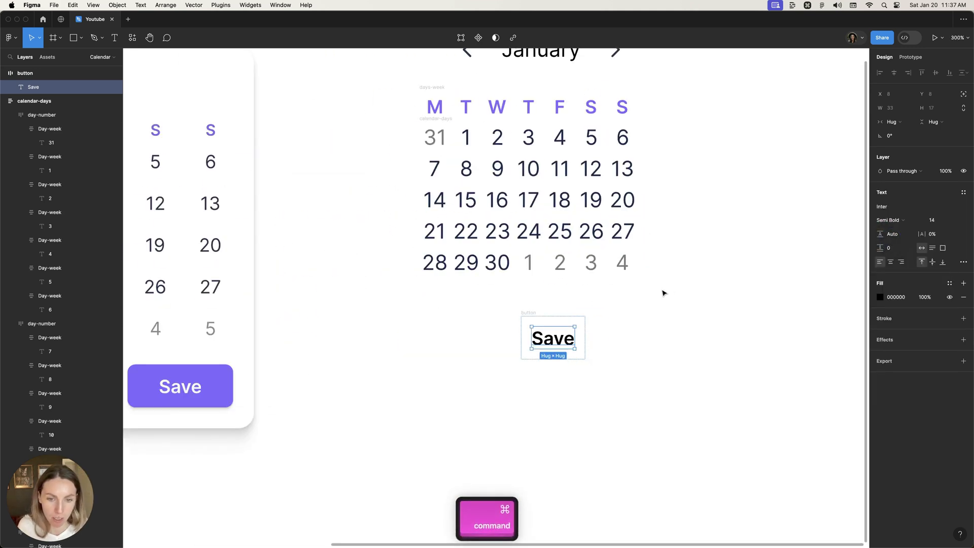
key(super+z)
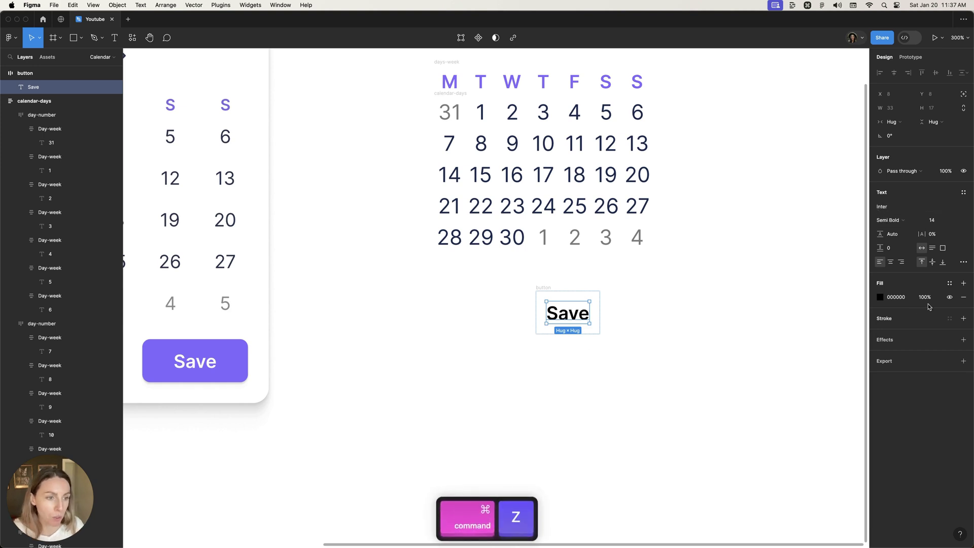
Make the Save text pale lavender E8EBFC and fill the button frame with purple 8067FE
click(879, 297)
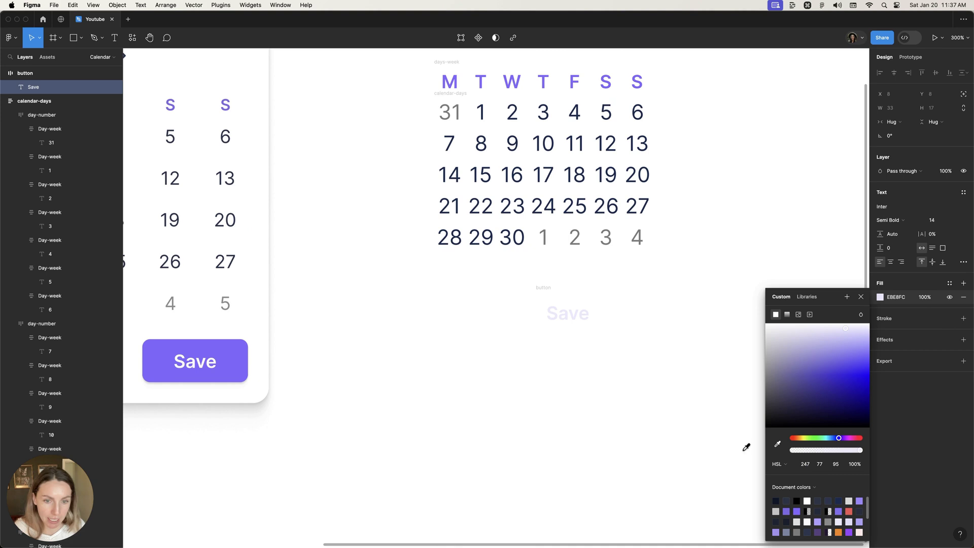
click(538, 287)
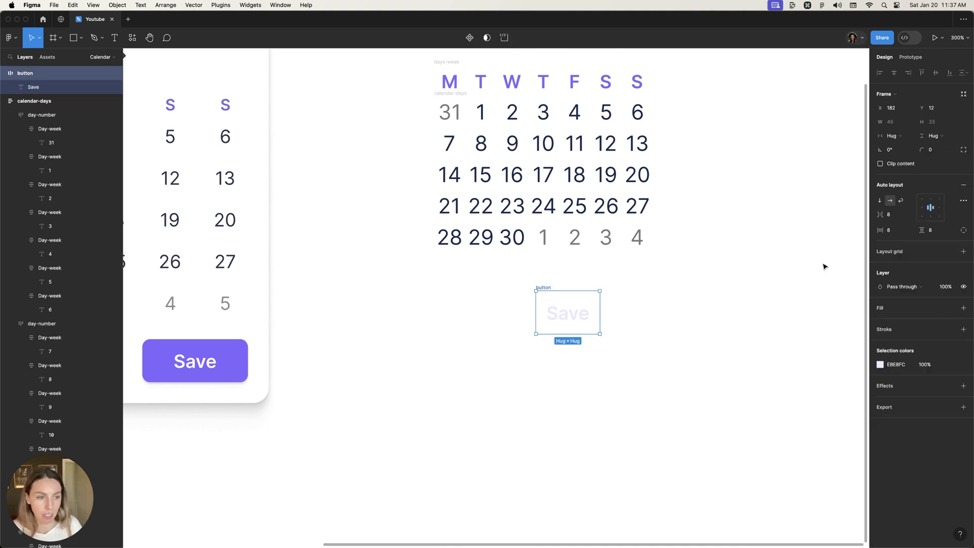
click(948, 308)
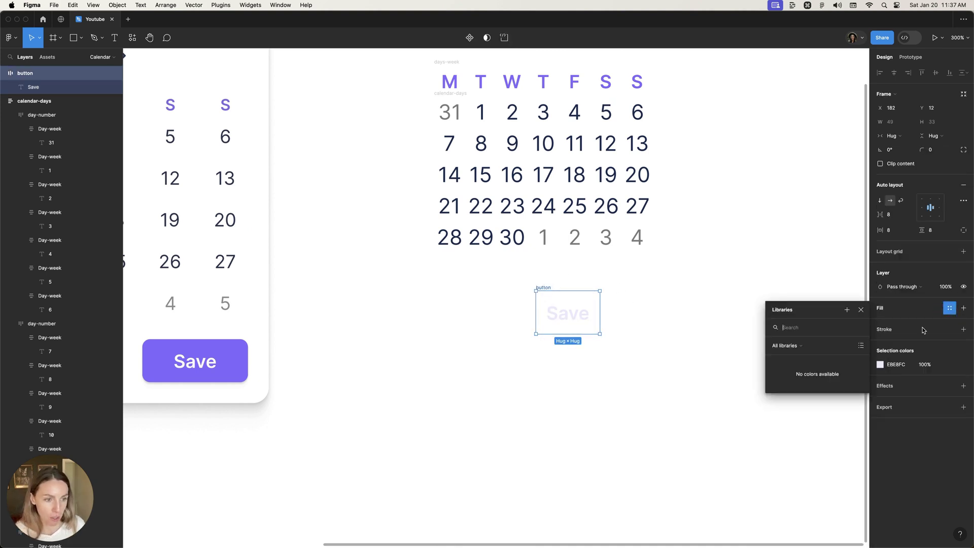
click(963, 308)
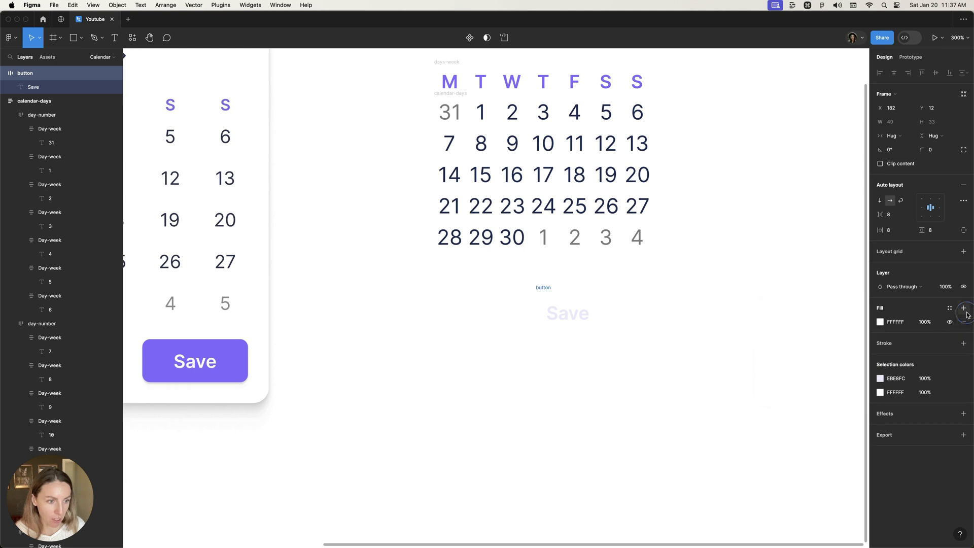
click(880, 322)
click(797, 511)
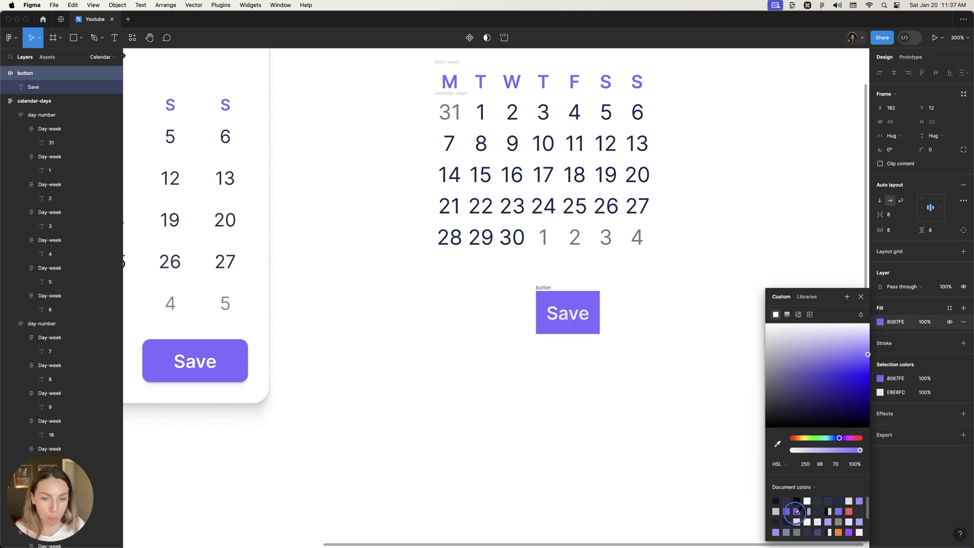
double_click(566, 313)
scroll(626, 339, down, 2)
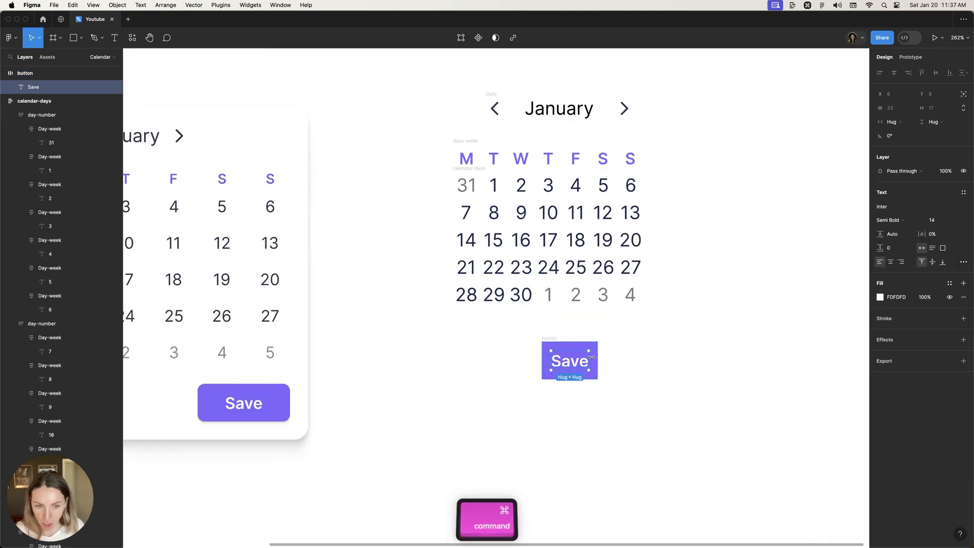
scroll(590, 347, up, 2)
scroll(587, 346, down, 1)
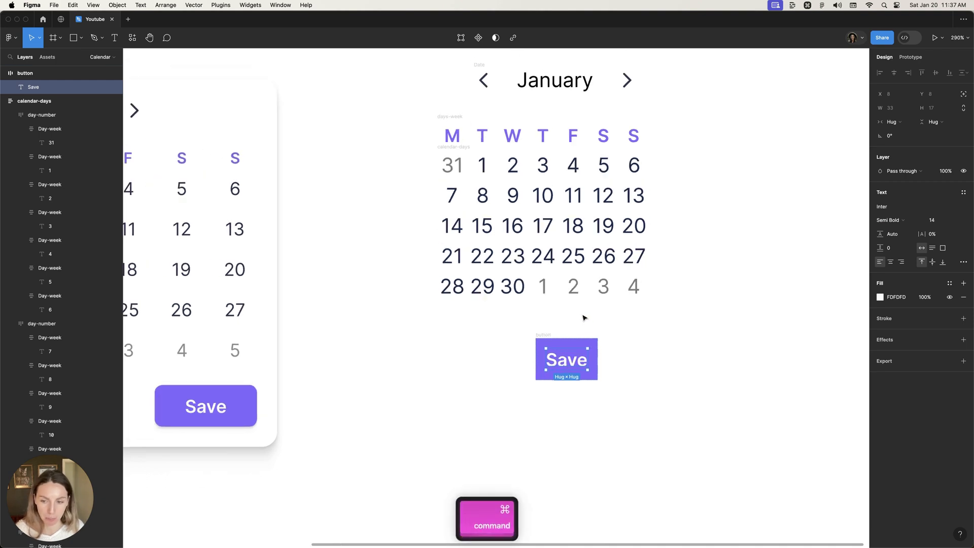
Give the Save button 24 horizontal and 8 vertical padding and a corner radius of 6
click(533, 335)
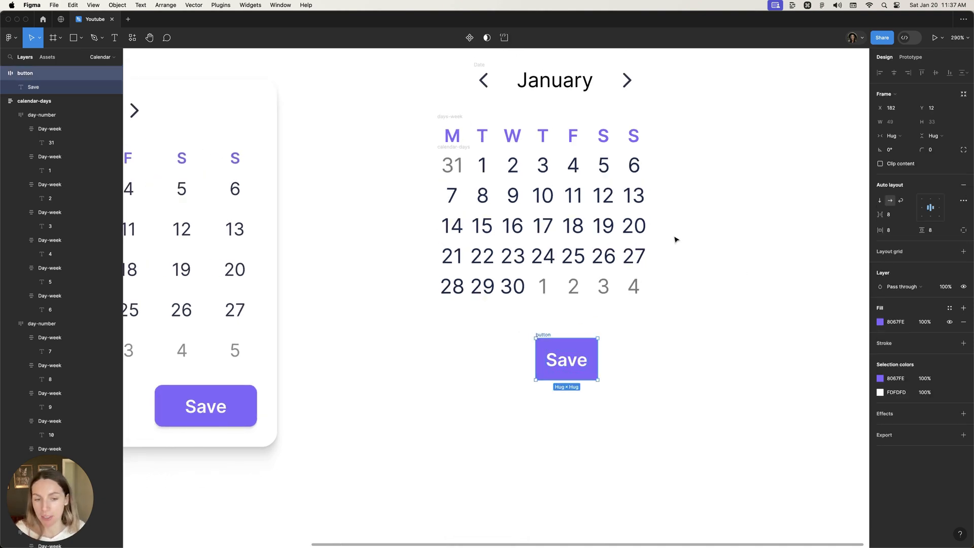
click(904, 230)
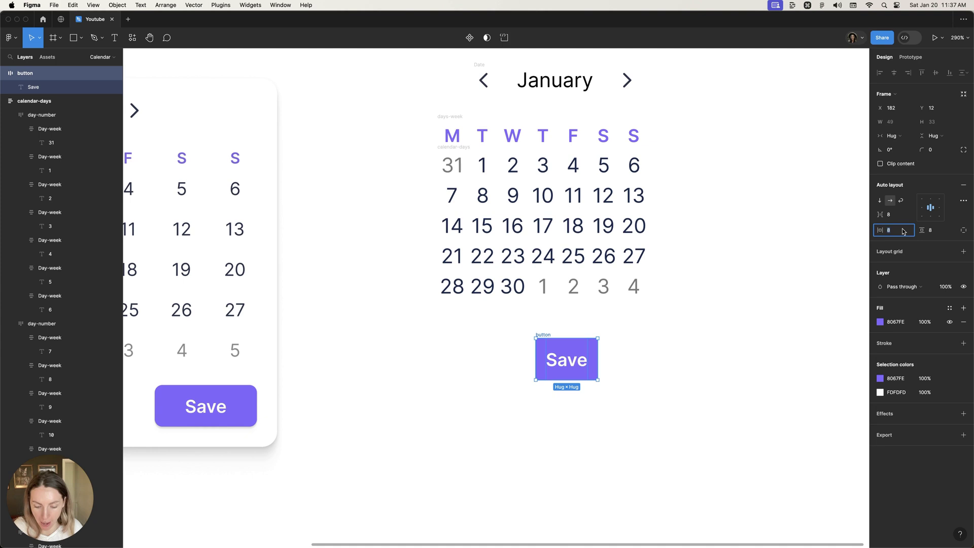
text(24)
key(Tab)
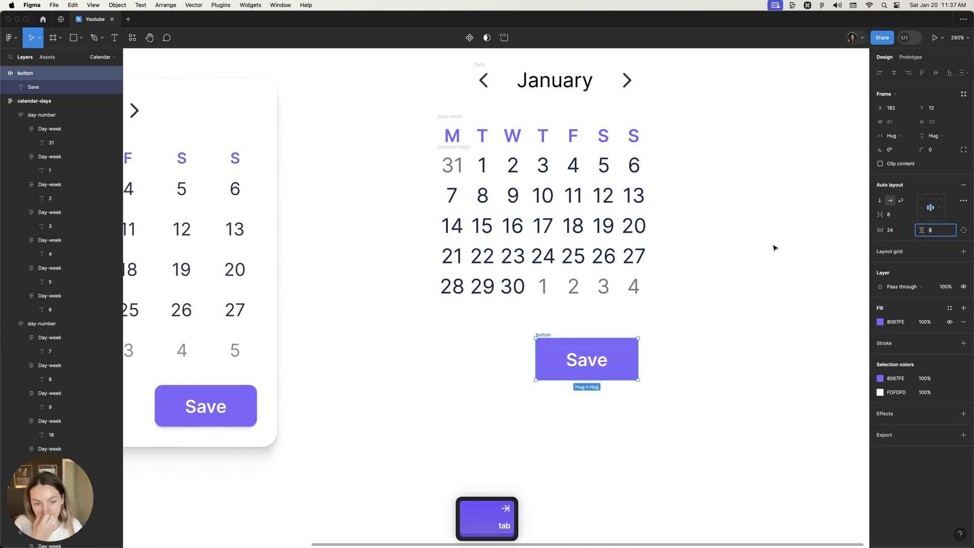
click(938, 152)
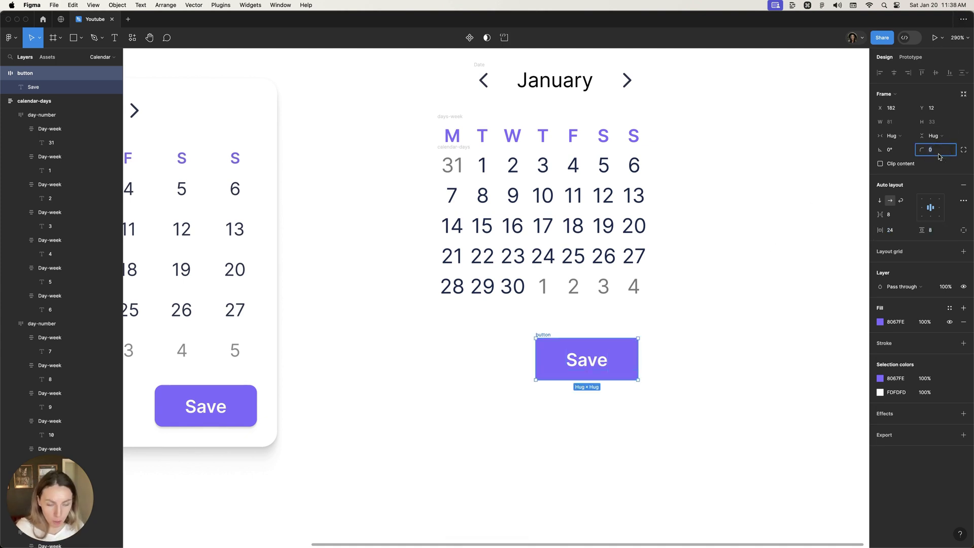
text(8)
key(Return)
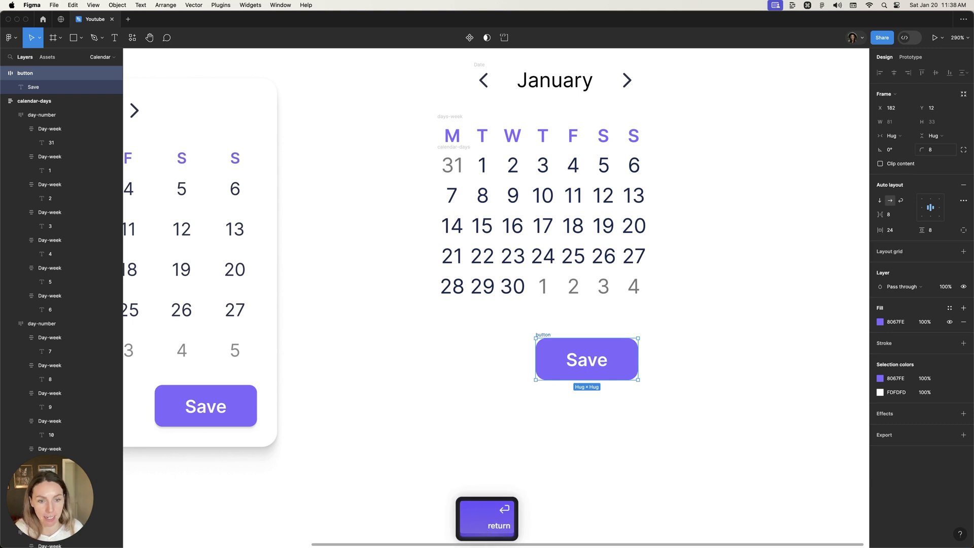
click(938, 154)
text(6)
key(Return)
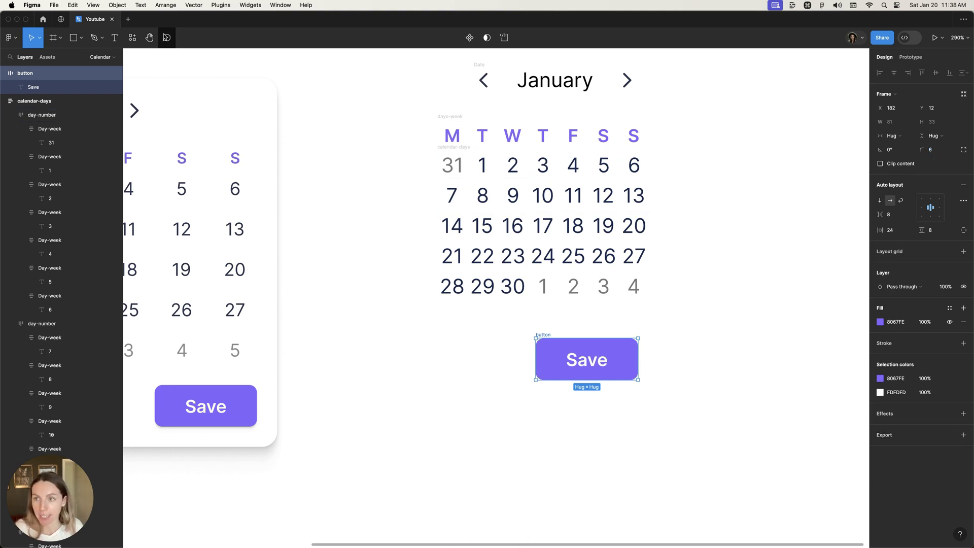
Apply a soft layered Beautiful Shadows drop shadow to the Save button with the light source moved
click(131, 38)
click(184, 173)
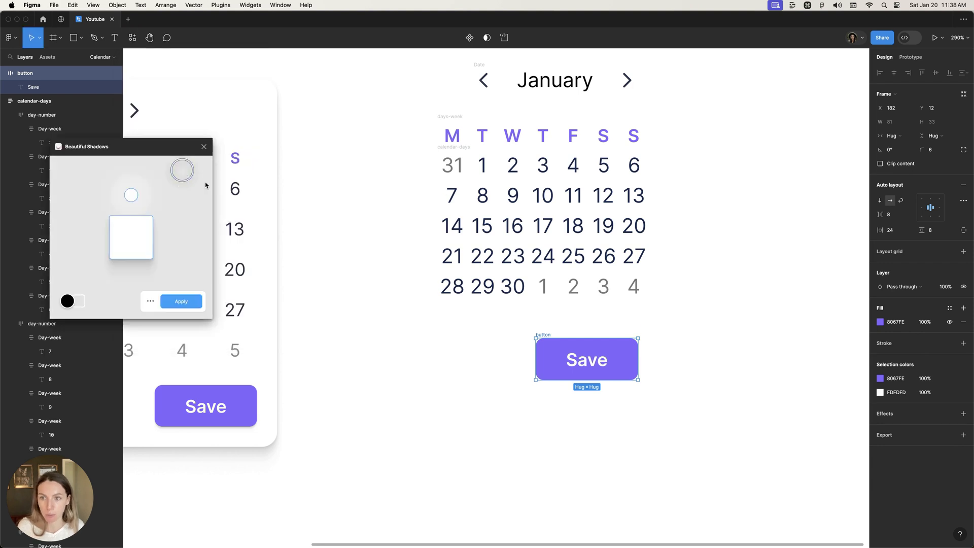
drag(128, 190, 132, 241)
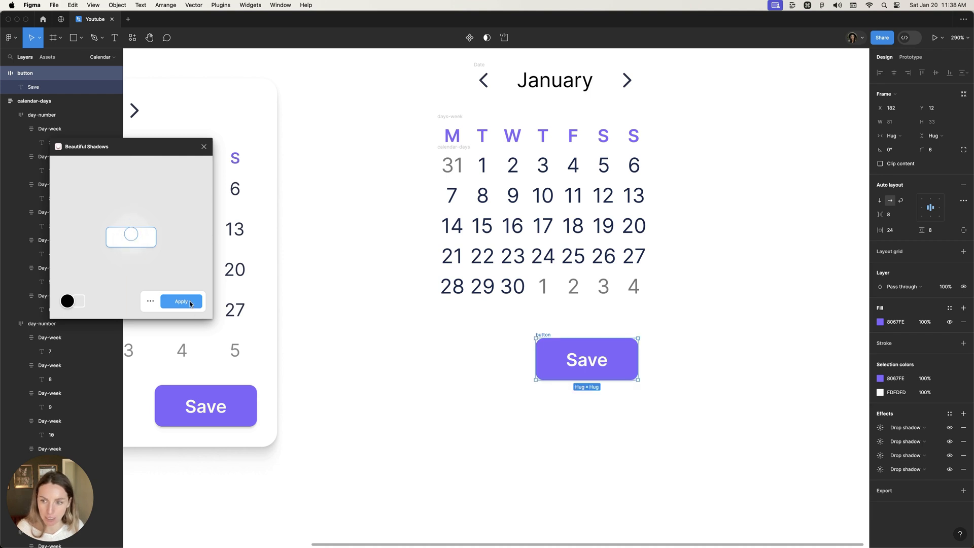
click(663, 299)
scroll(728, 346, down, 5)
scroll(728, 345, up, 2)
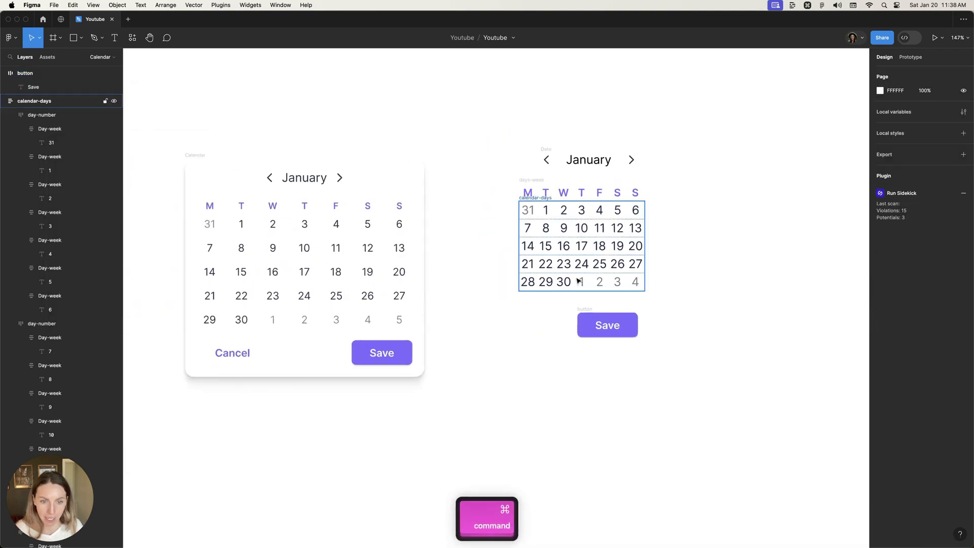
scroll(713, 322, up, 2)
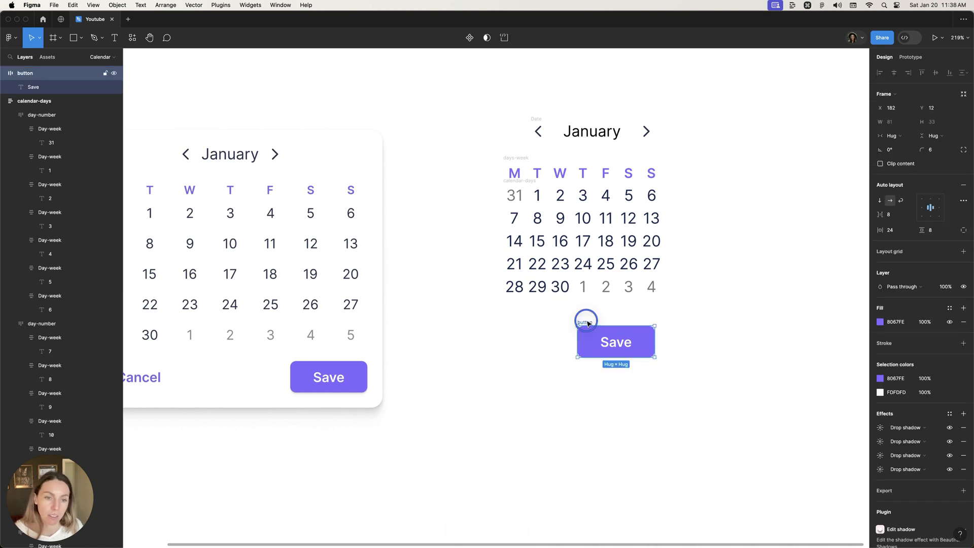
Duplicate the Save button to the left, remove its fill, and make its text purple 7E68E7
mouse_move(579, 320)
mouse_down()
mouse_move(595, 321)
mouse_move(505, 323)
mouse_up()
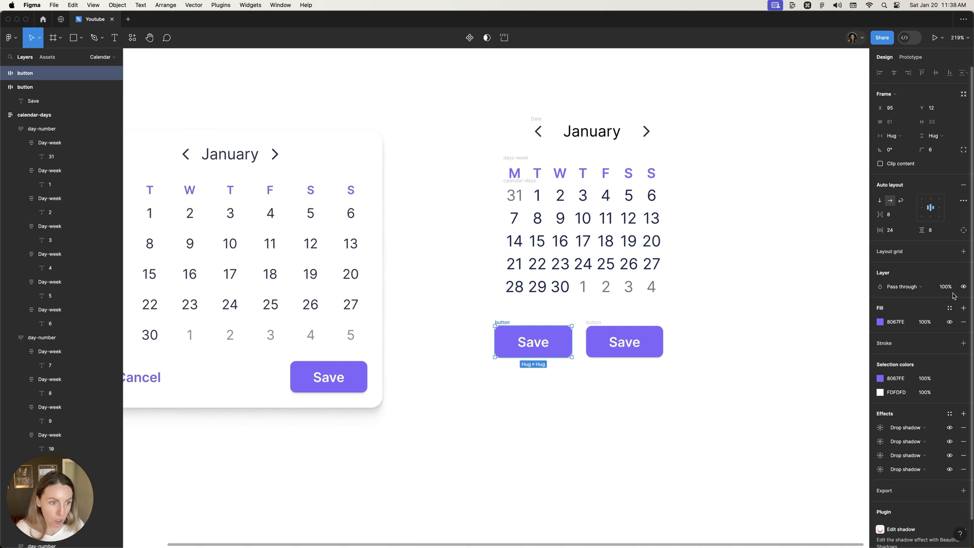
click(963, 321)
click(541, 341)
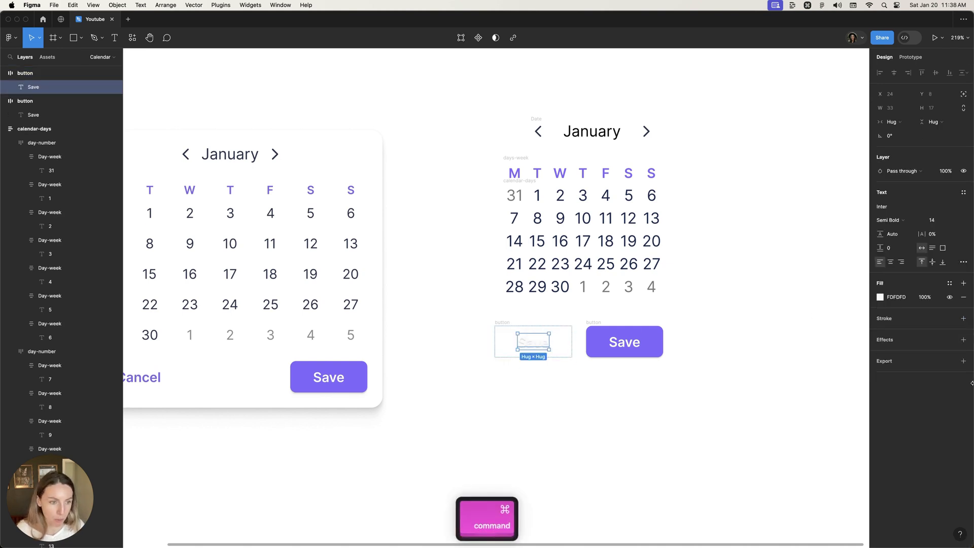
click(948, 284)
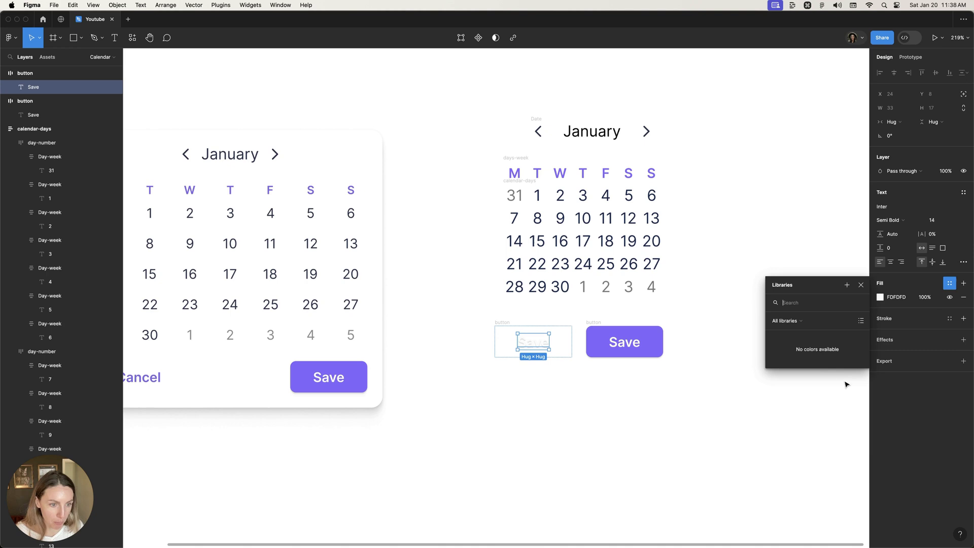
click(794, 285)
key(super+alt+v)
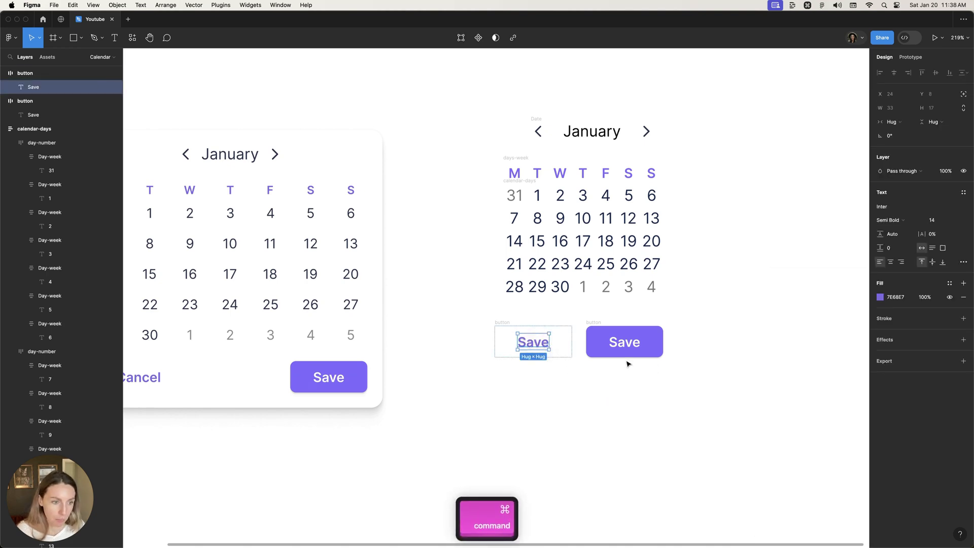
Remove the duplicate's drop shadow and wrap both buttons in an auto-layout frame
click(553, 347)
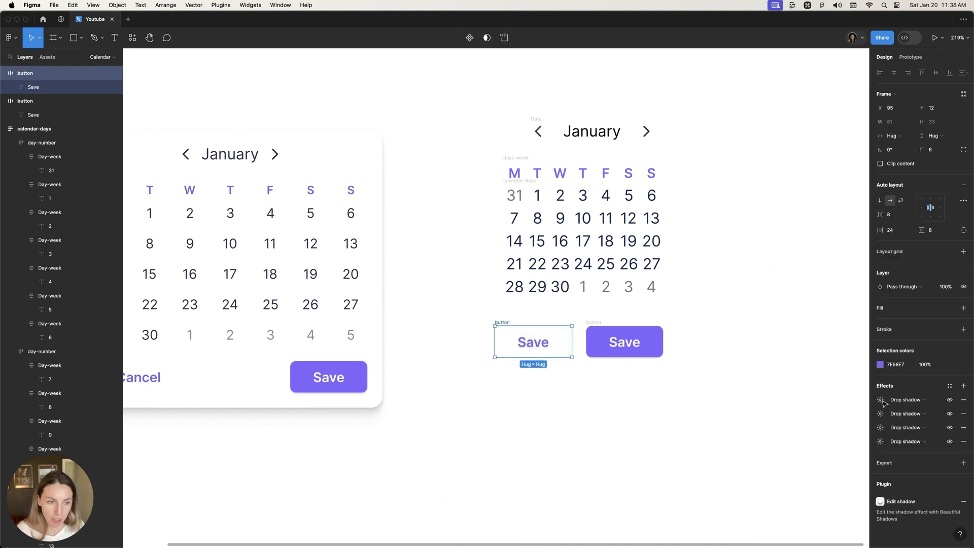
click(958, 402)
click(500, 311)
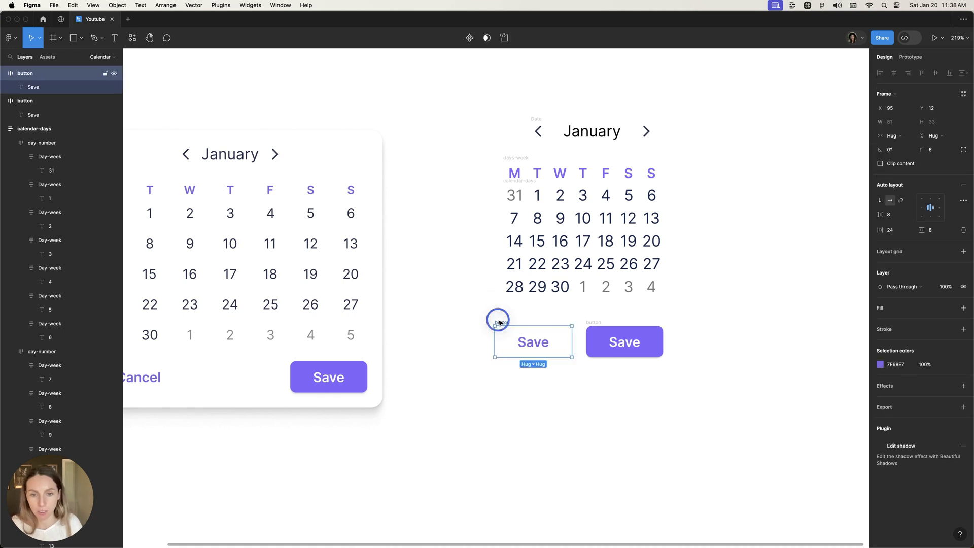
shift+click(597, 325)
key(shift+a)
Set the gap between the two buttons to Auto and name their frame 'buttons'
drag(880, 215, 894, 219)
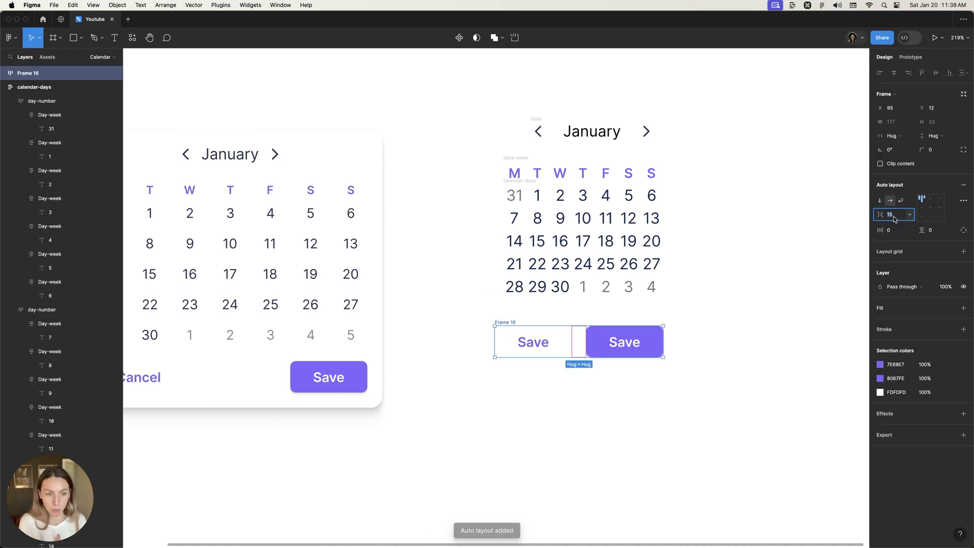
text(auto)
key(Return)
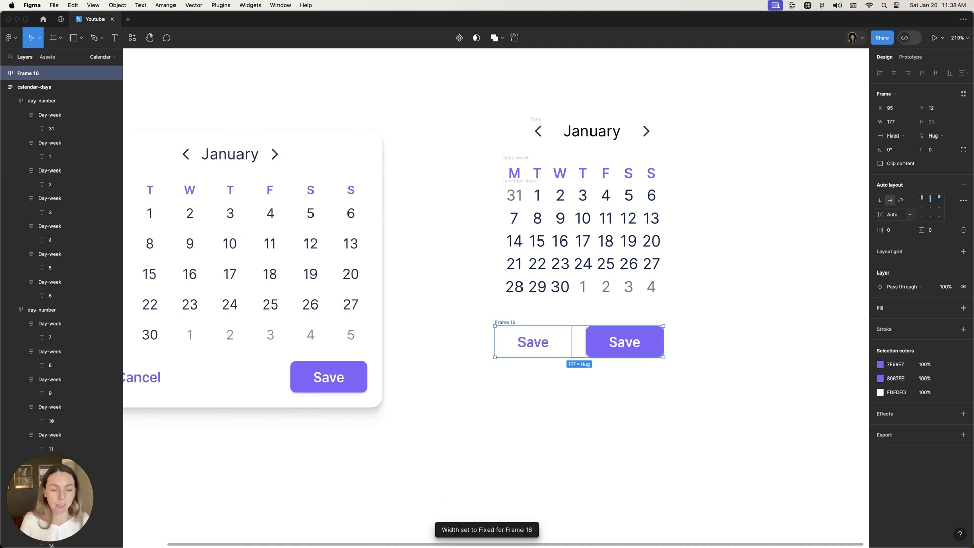
key(super+r)
text(buttons)
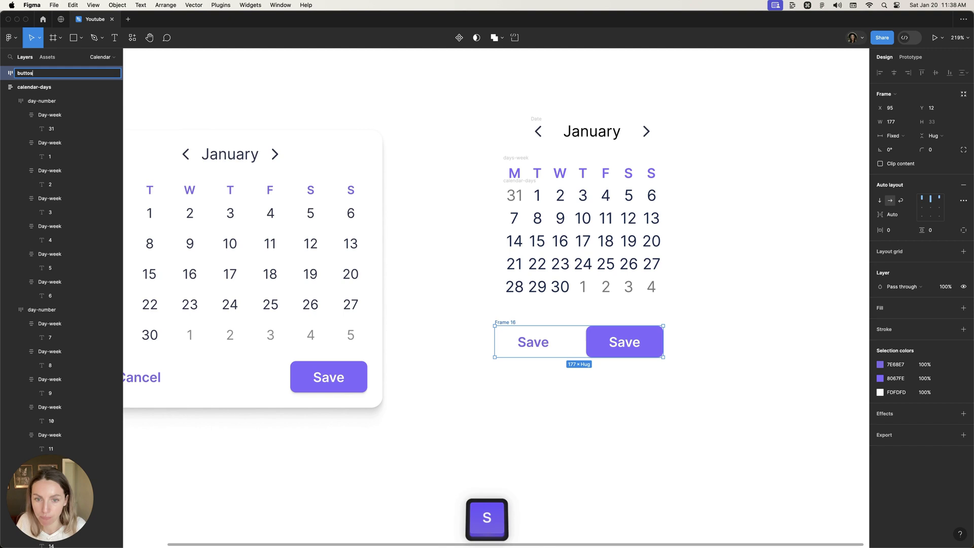
key(Return)
scroll(509, 359, down, 5)
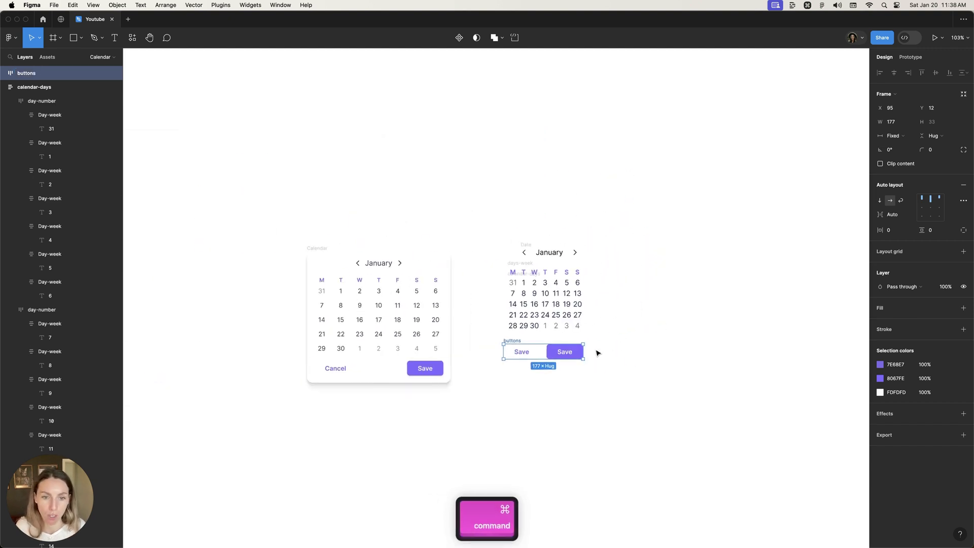
drag(515, 343, 529, 344)
scroll(540, 300, up, 2)
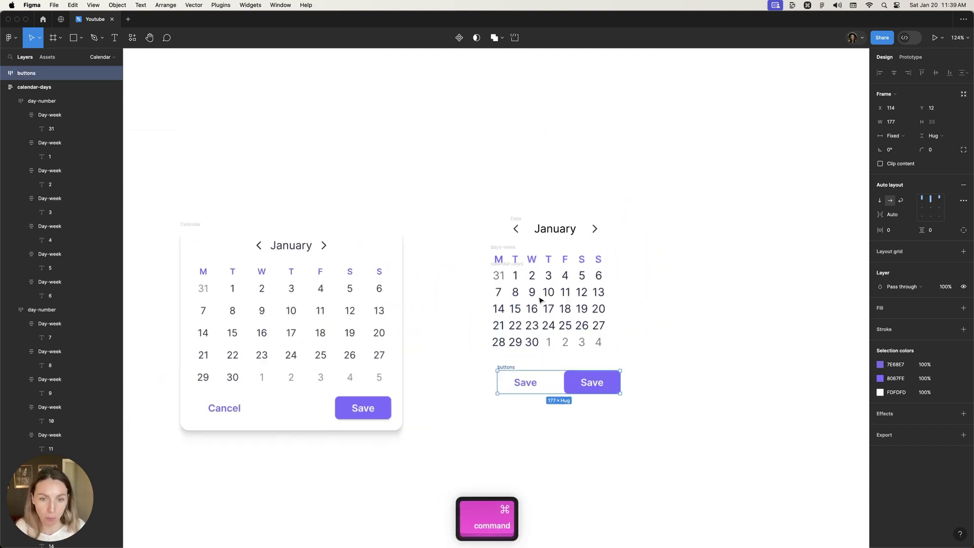
scroll(540, 301, up, 3)
key(super+z)
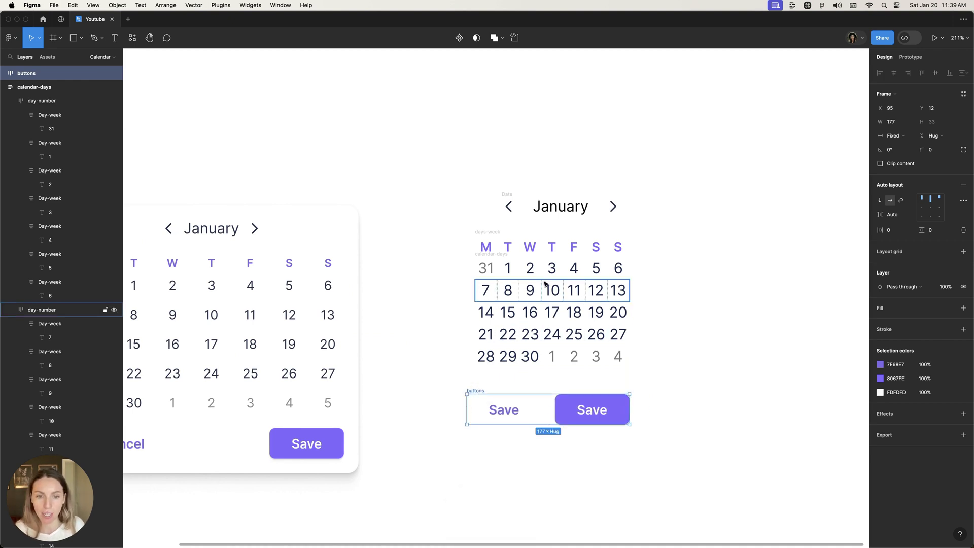
Wrap the weekday row and date grid together in an auto-layout frame
click(505, 257)
shift+click(483, 234)
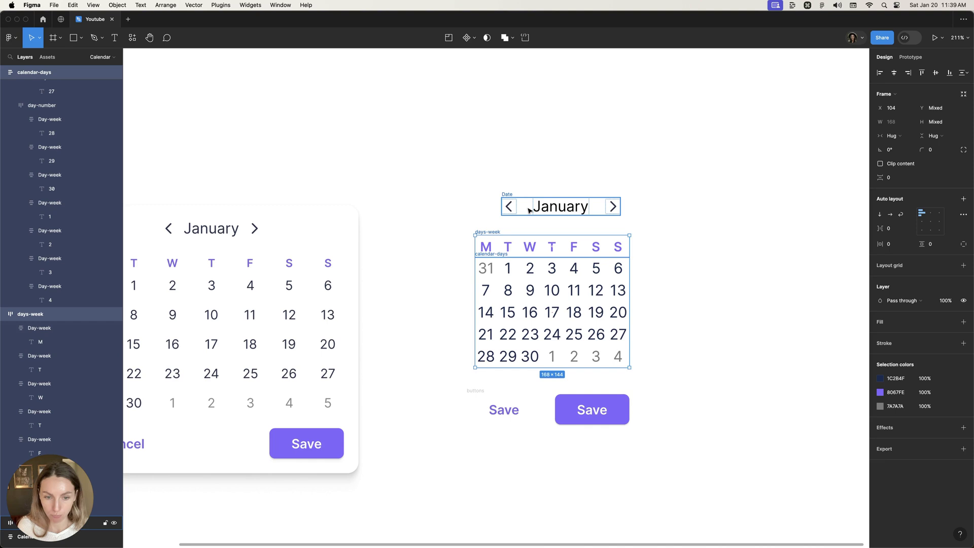
key(shift+a)
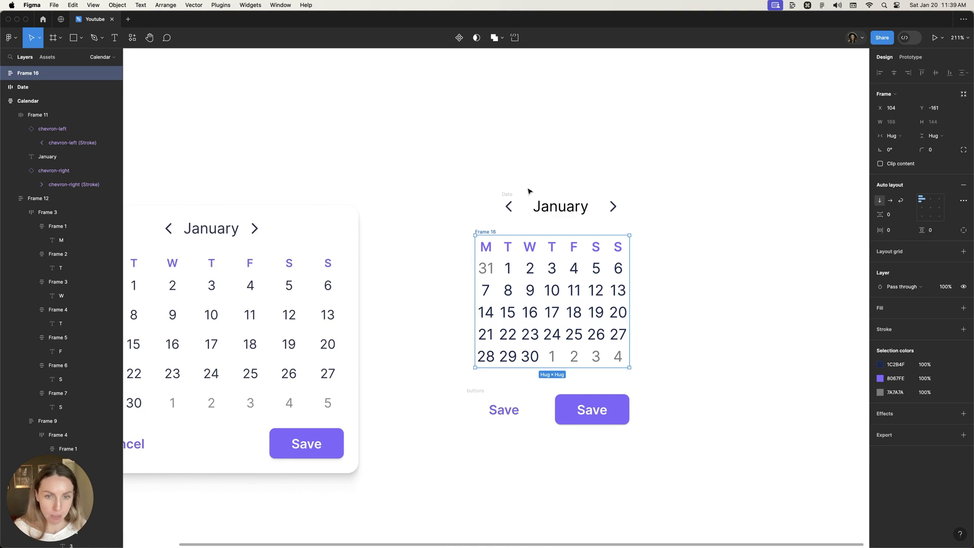
Rename the new weekday-and-dates frame to 'days'
shift+click(508, 204)
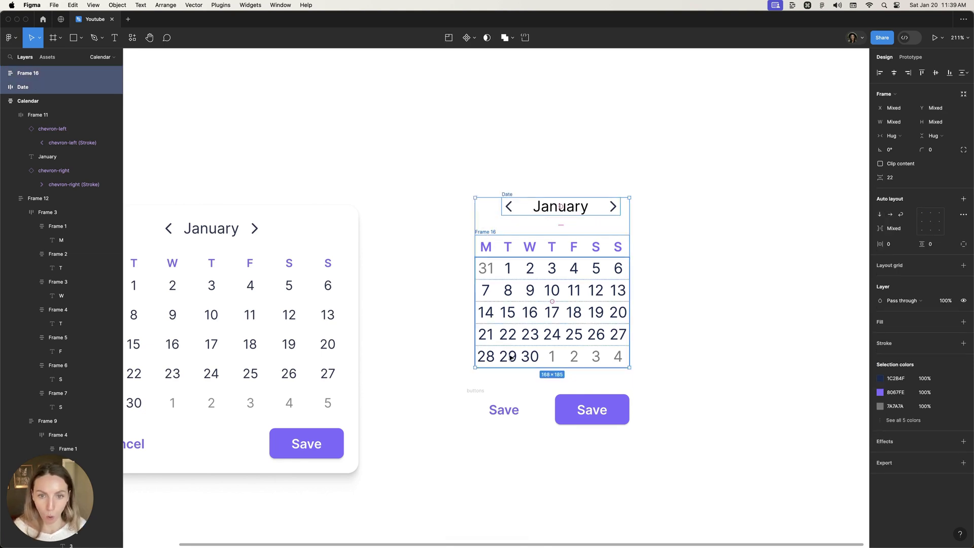
shift+click(476, 393)
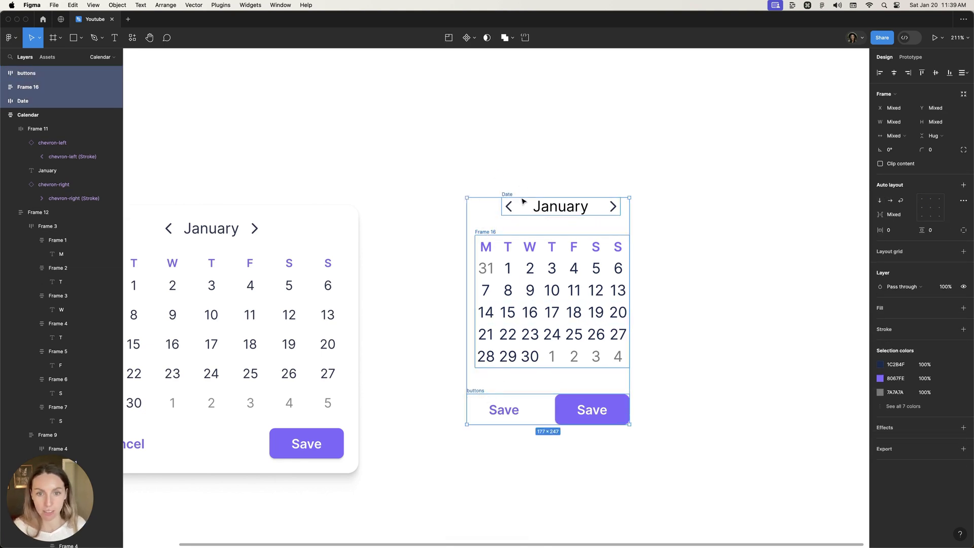
click(490, 233)
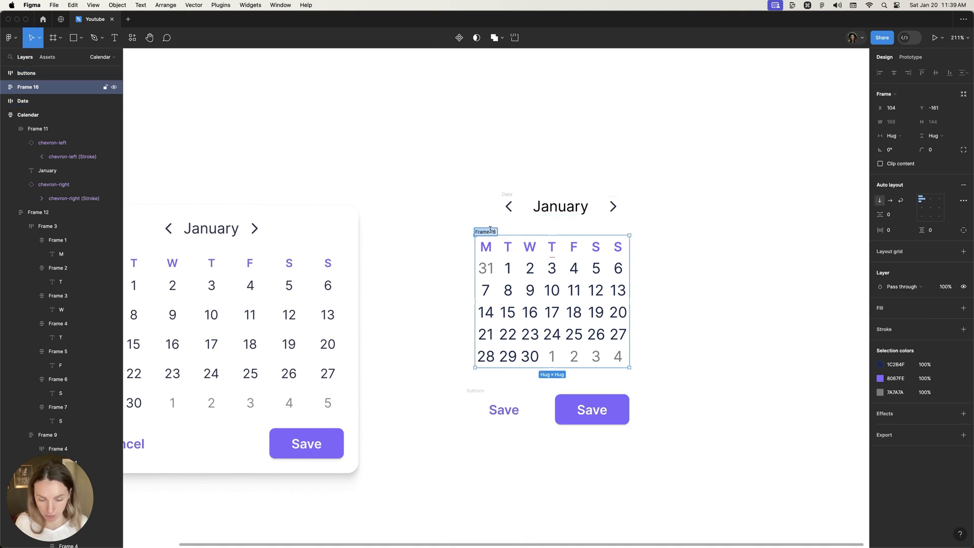
text(month)
key(Return)
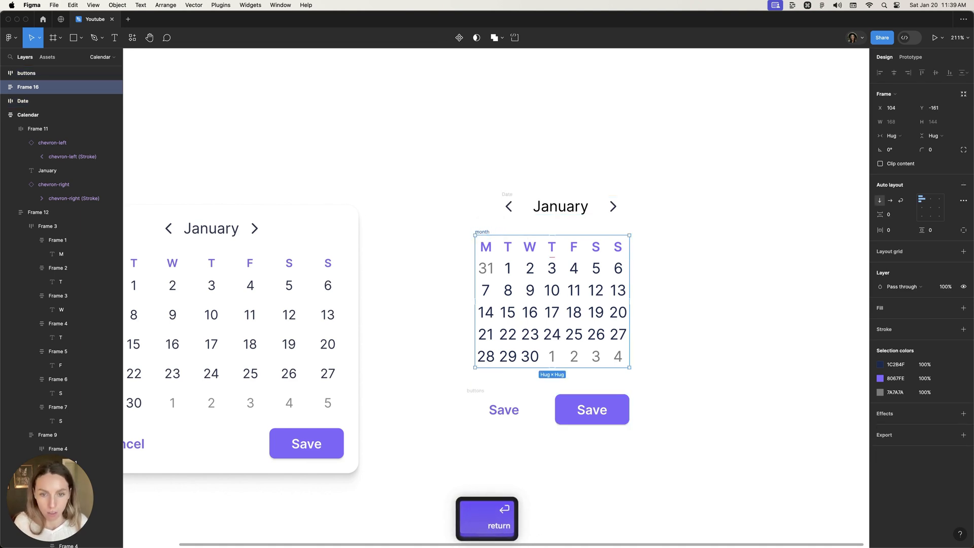
key(super+r)
key(Right)
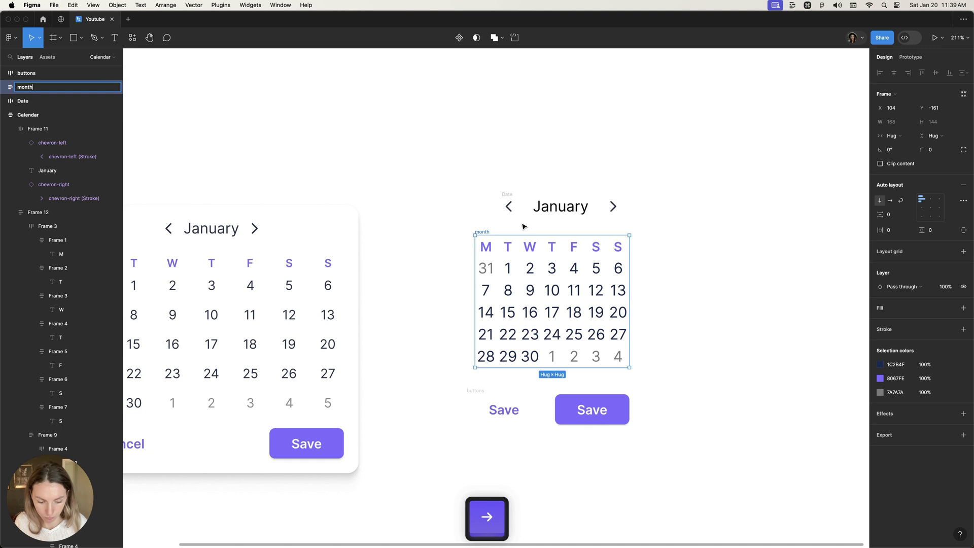
text(-d)
key(super+a)
text(days)
click(463, 178)
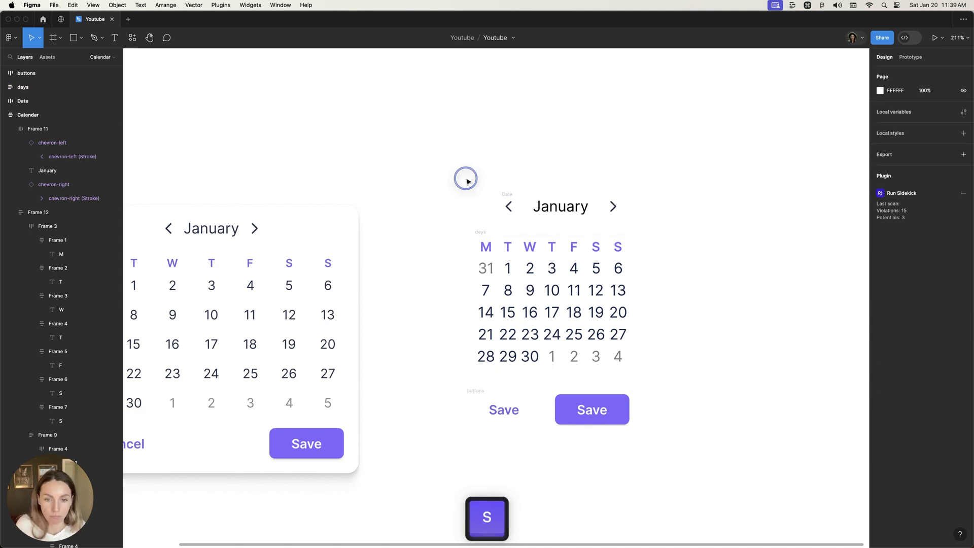
Stack the month header, days and buttons frames in a centred vertical auto layout, 26 gap
click(501, 199)
key(Escape)
shift+click(479, 225)
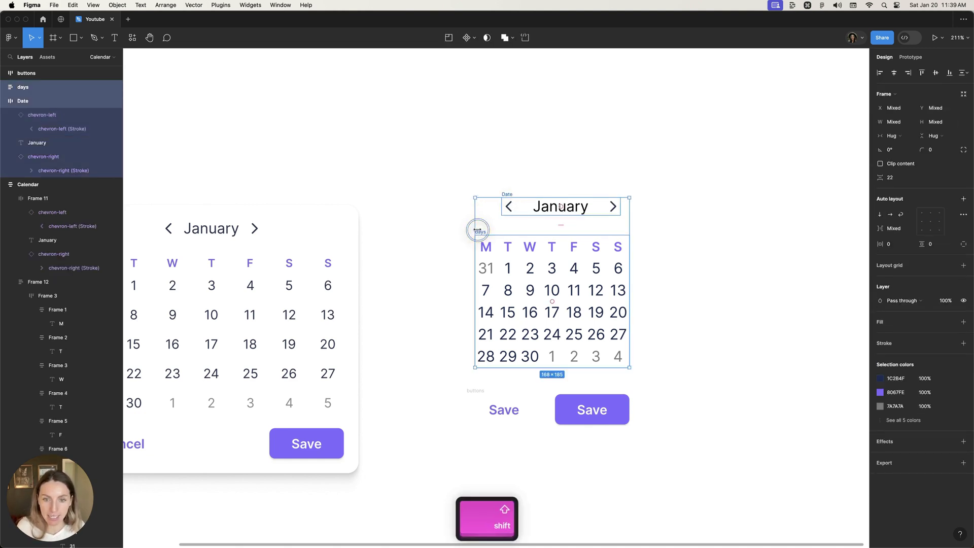
shift+click(482, 408)
key(shift+a)
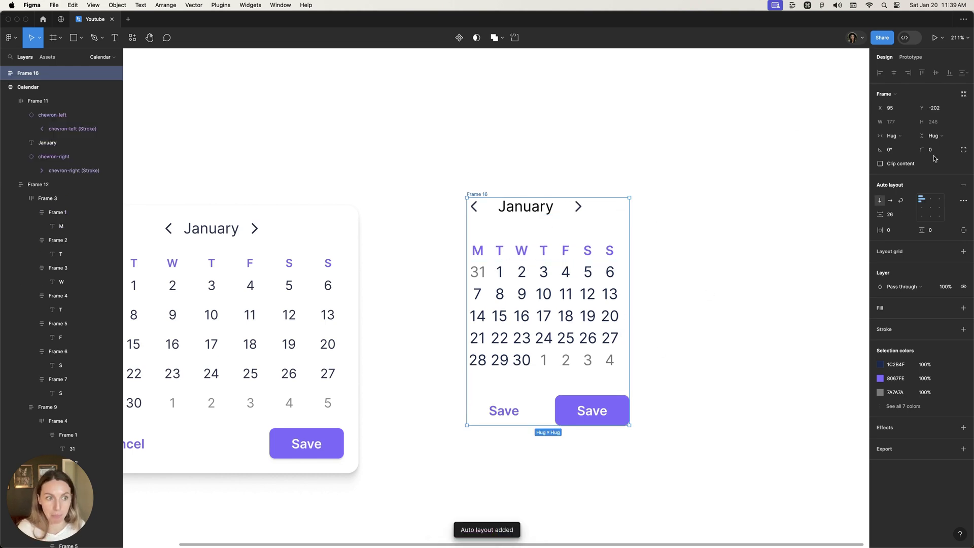
click(930, 199)
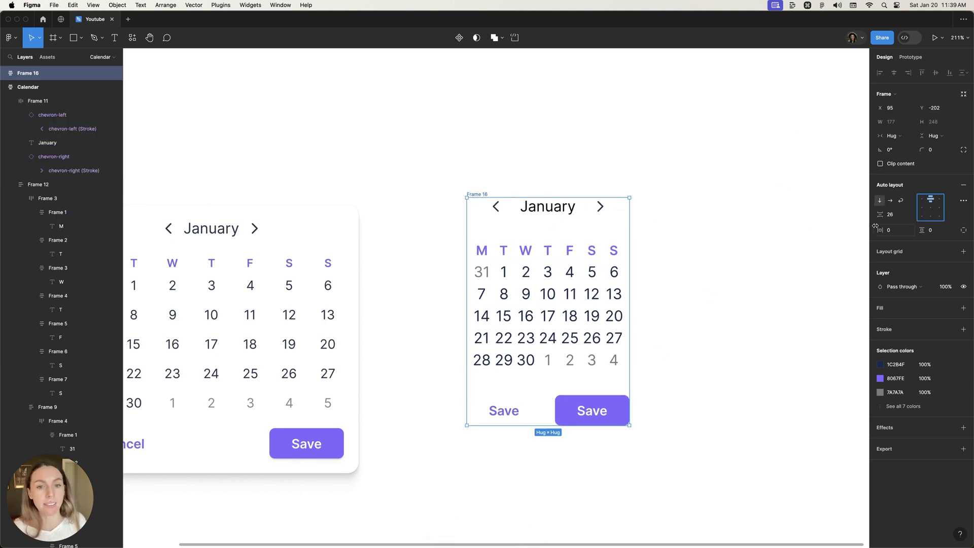
click(930, 209)
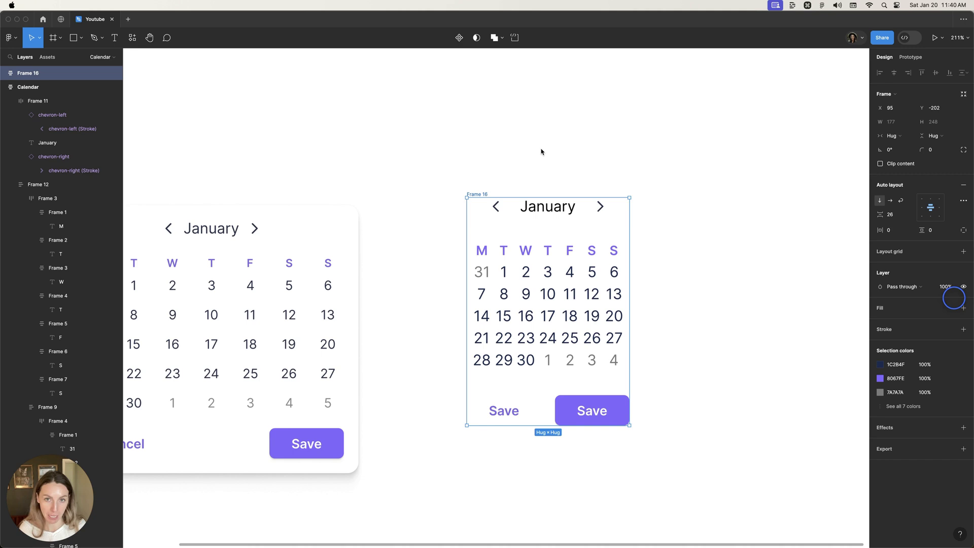
Name the card frame 'calendar' and give it 16 padding
double_click(478, 195)
text(calendar)
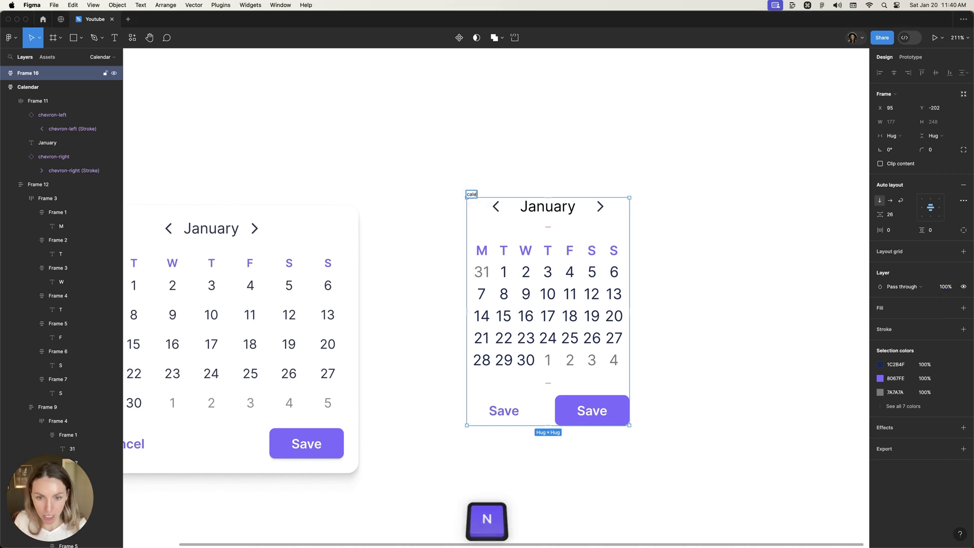
key(Return)
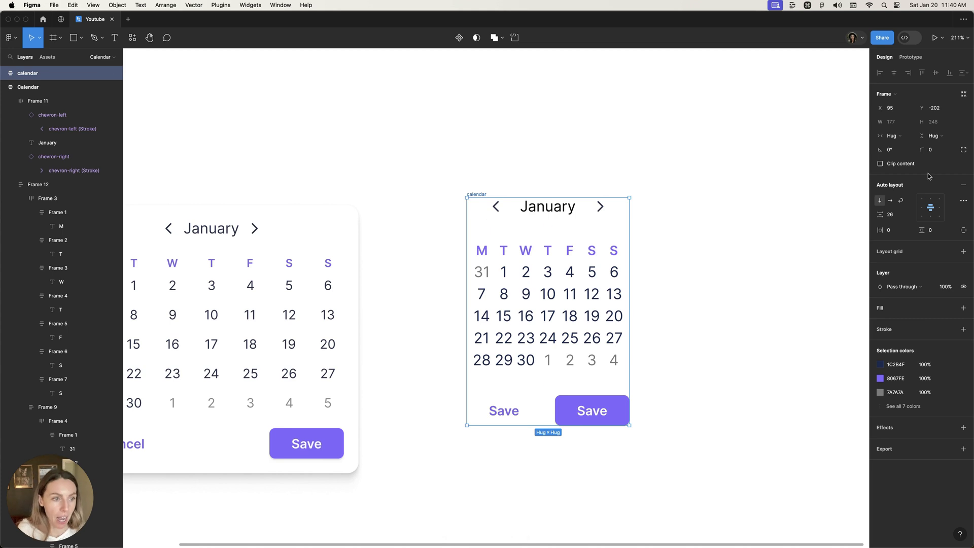
text(166)
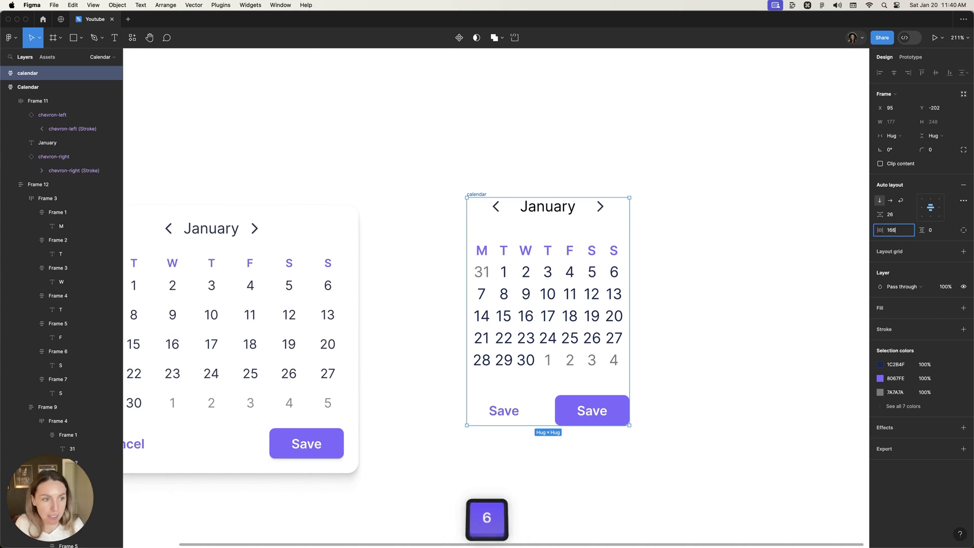
key(Tab)
text(16)
key(super+z)
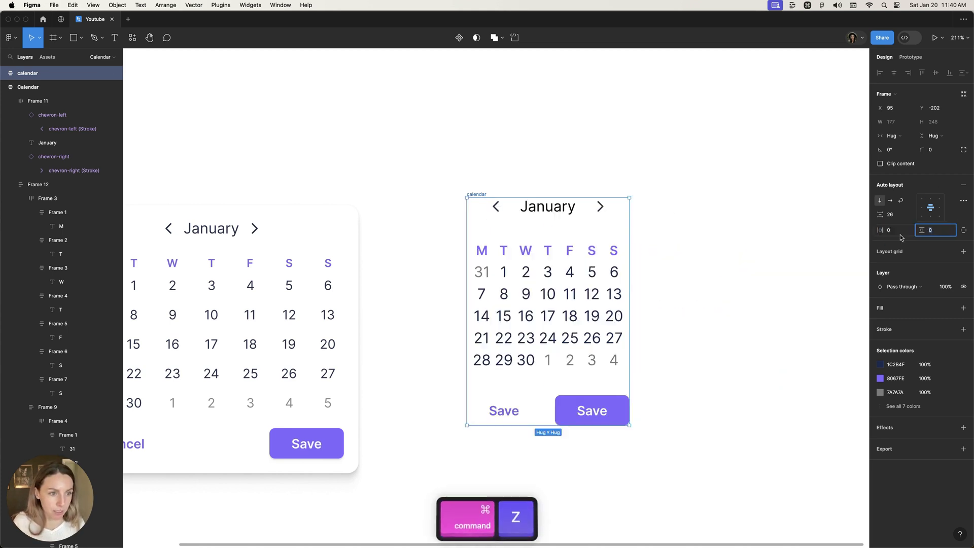
key(shift+Tab)
text(16)
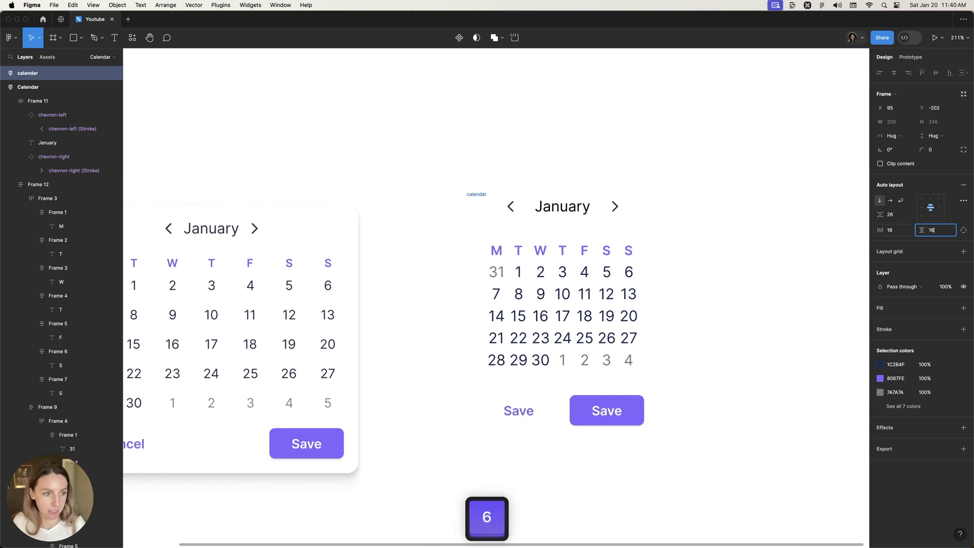
key(Return)
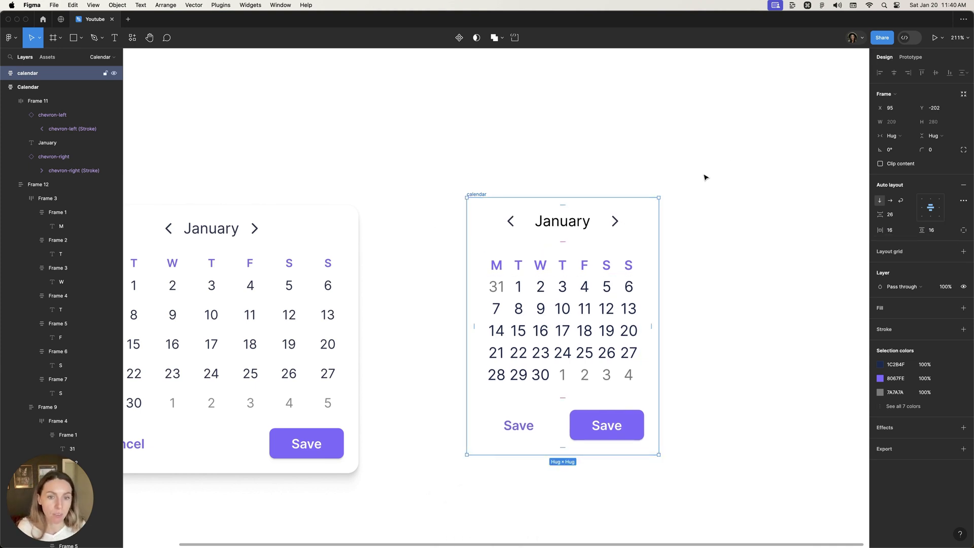
Give the card a white fill, 12 corner radius and Beautiful Shadows drop shadows
click(908, 310)
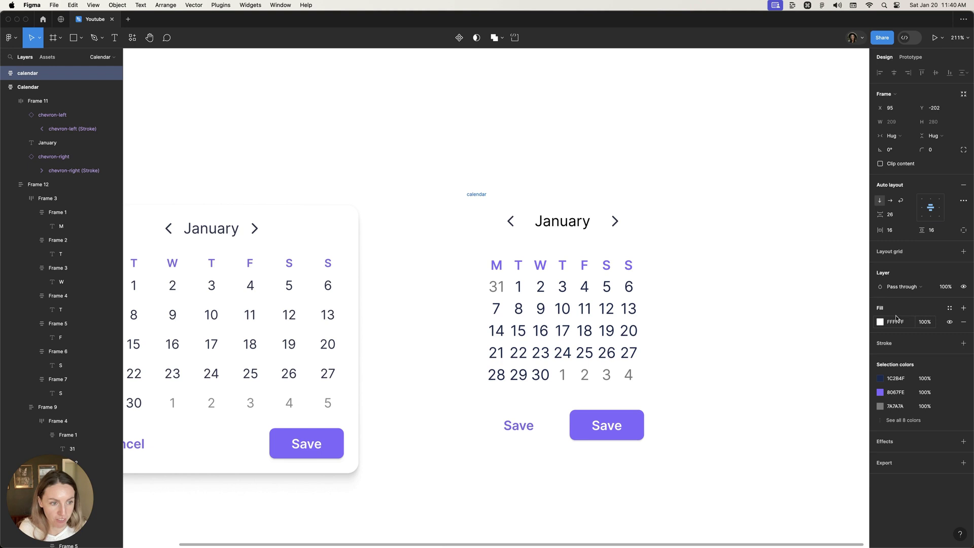
click(935, 154)
text(12)
key(Return)
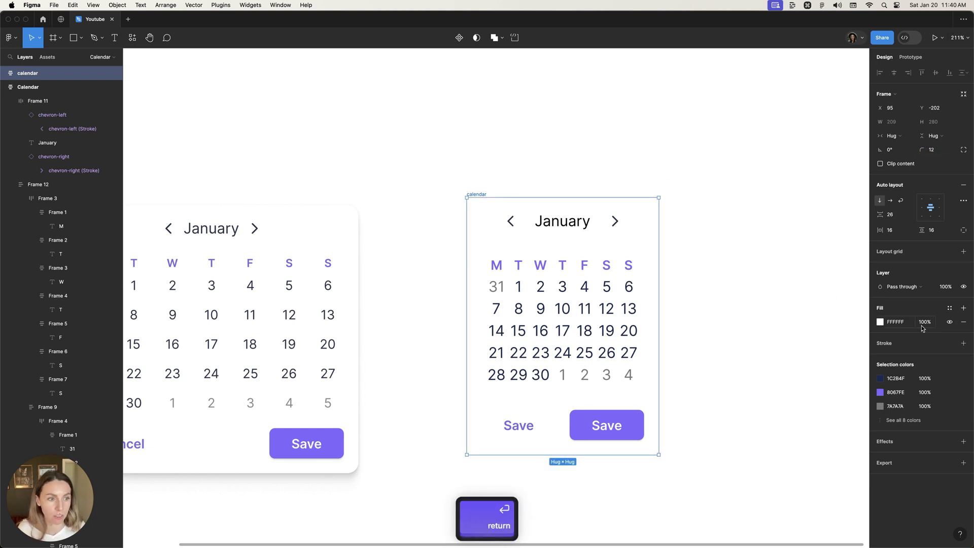
click(132, 37)
click(153, 133)
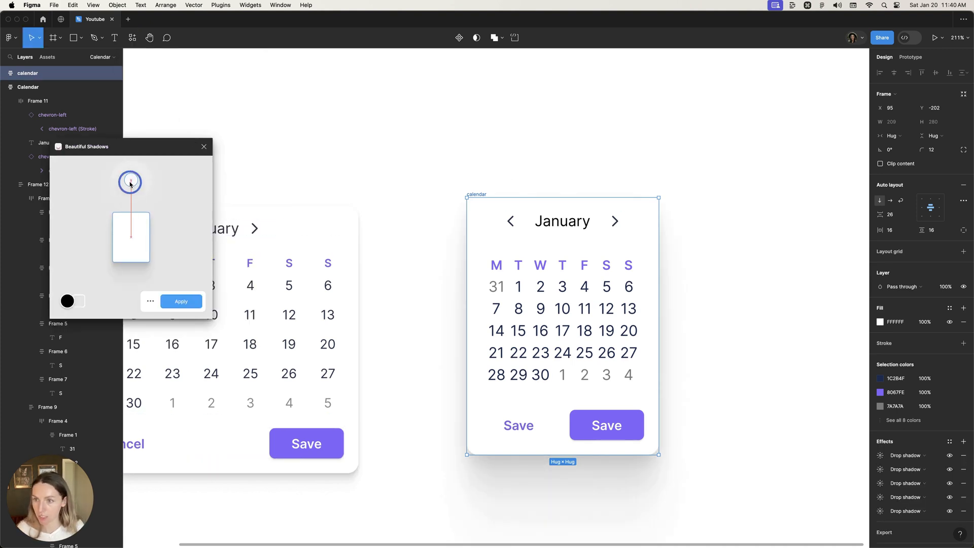
Move the Beautiful Shadows light source so the shadow falls downward, then close the plugin
drag(131, 180, 135, 237)
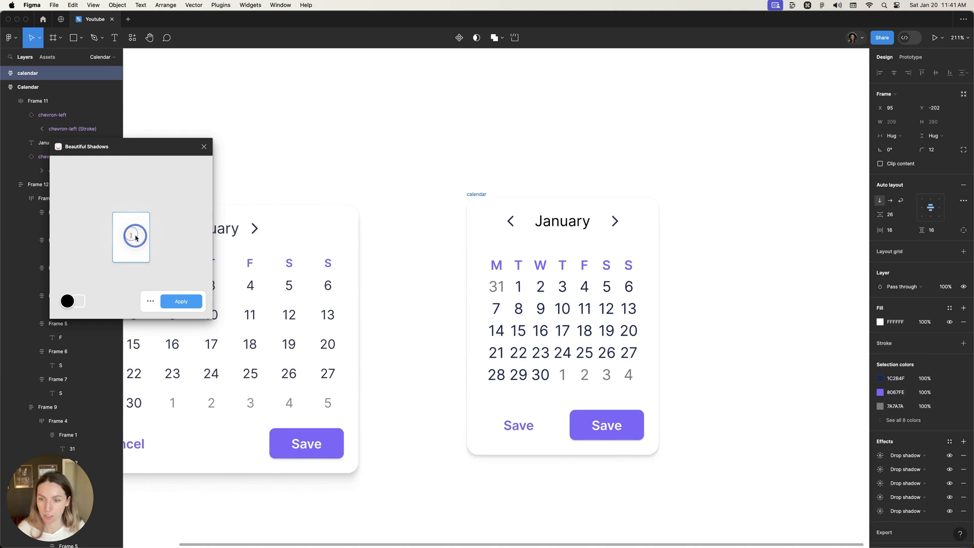
click(181, 302)
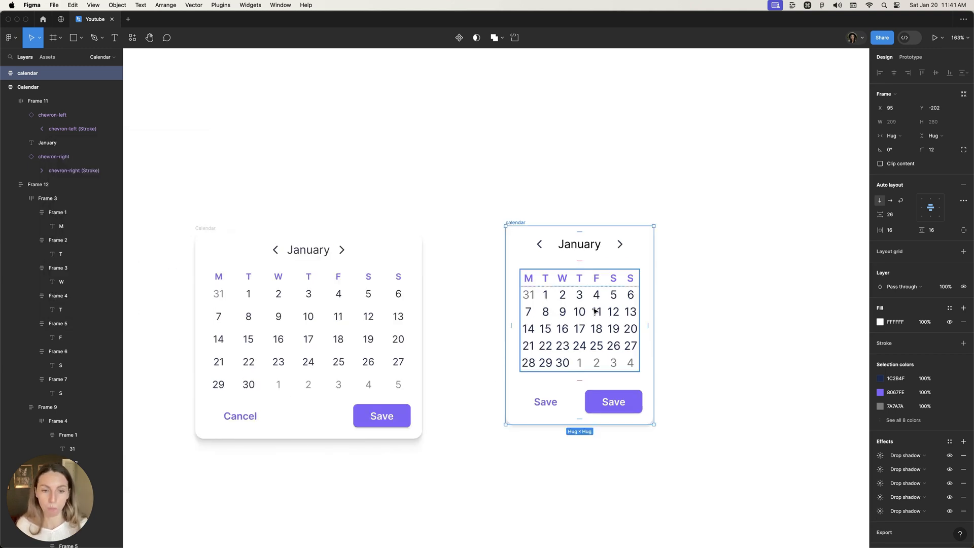
Give the Date header row 12 spacing and make it fill the card width
click(594, 309)
key(shift+Tab)
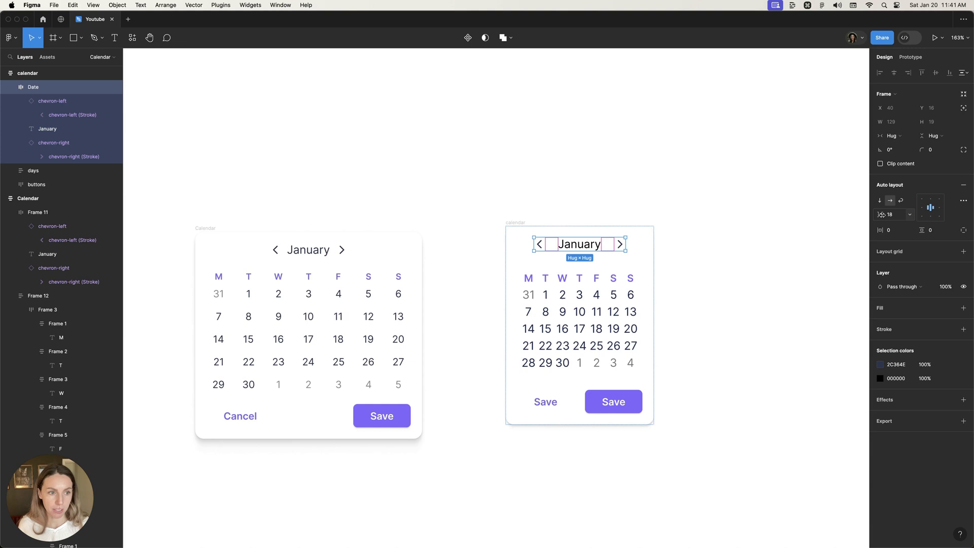
click(898, 214)
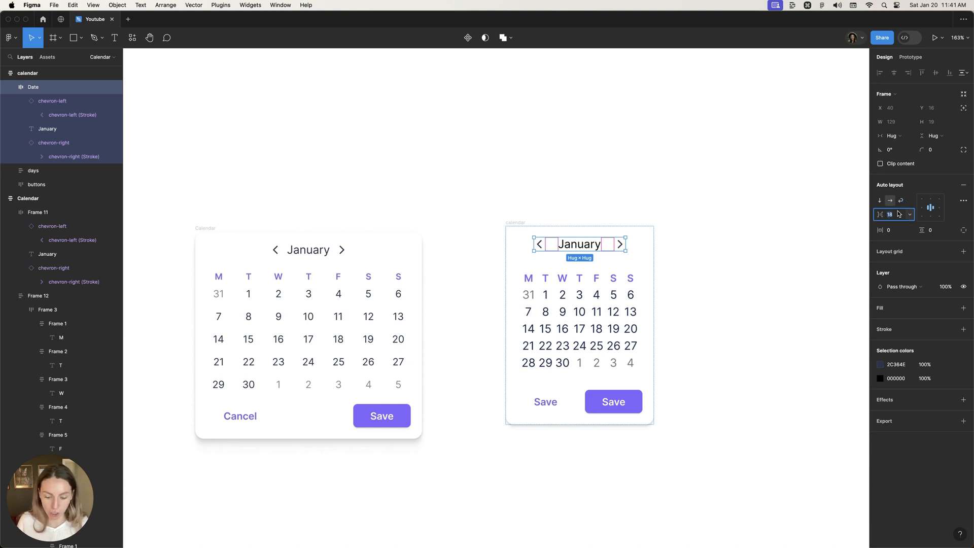
text(12)
key(Return)
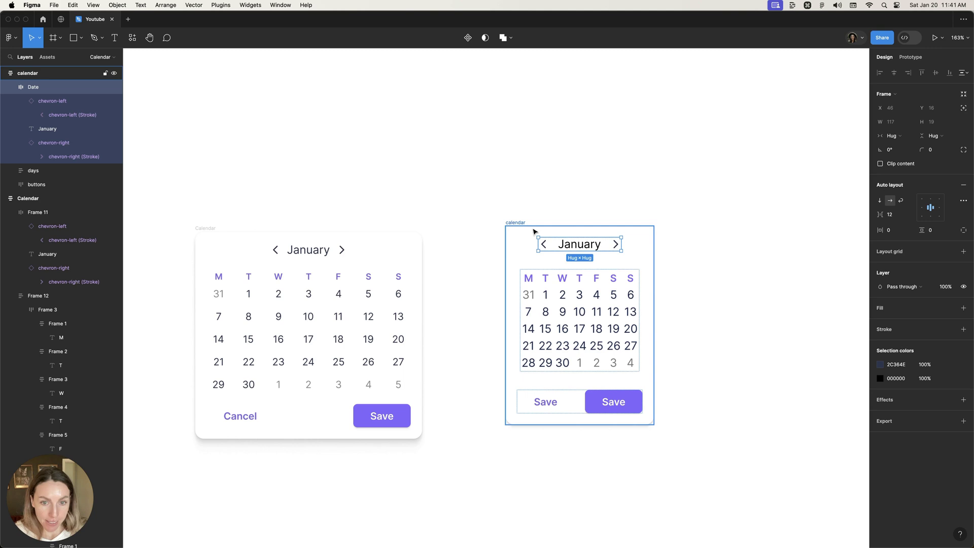
click(892, 135)
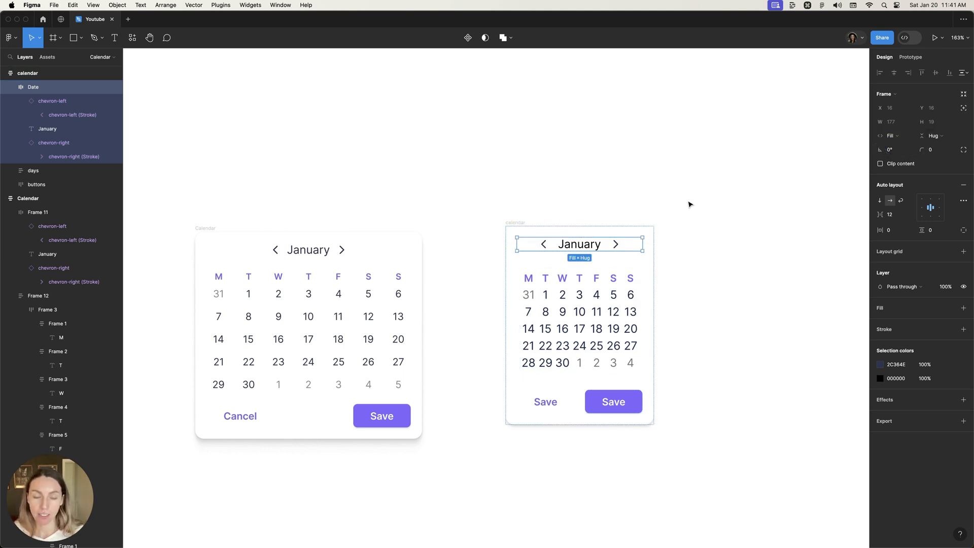
Set the days frame to Fill container width with top-centre alignment
click(544, 306)
click(901, 136)
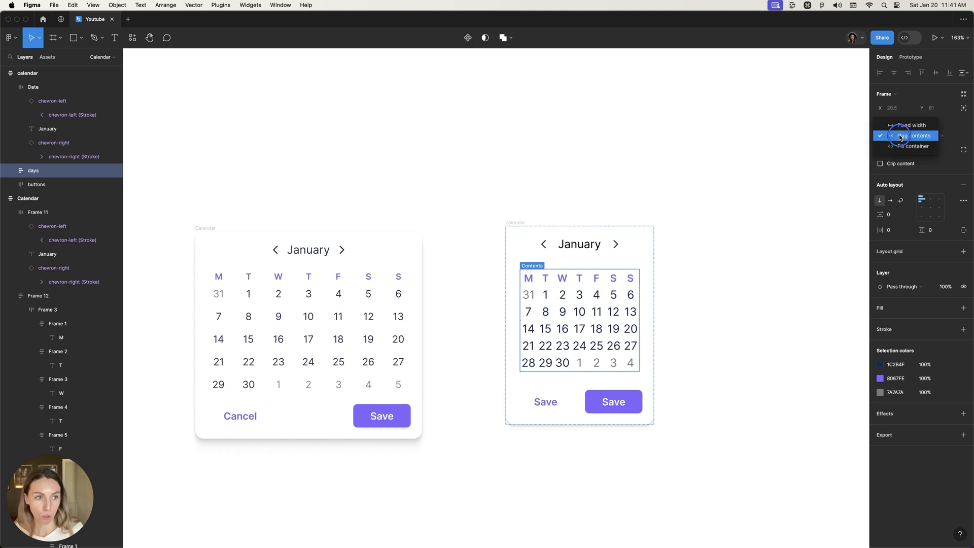
click(905, 145)
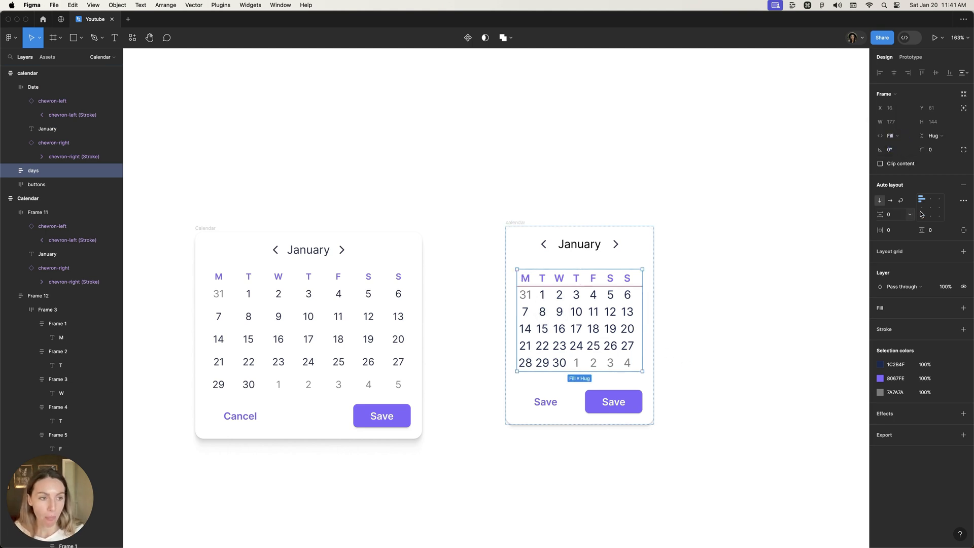
click(930, 199)
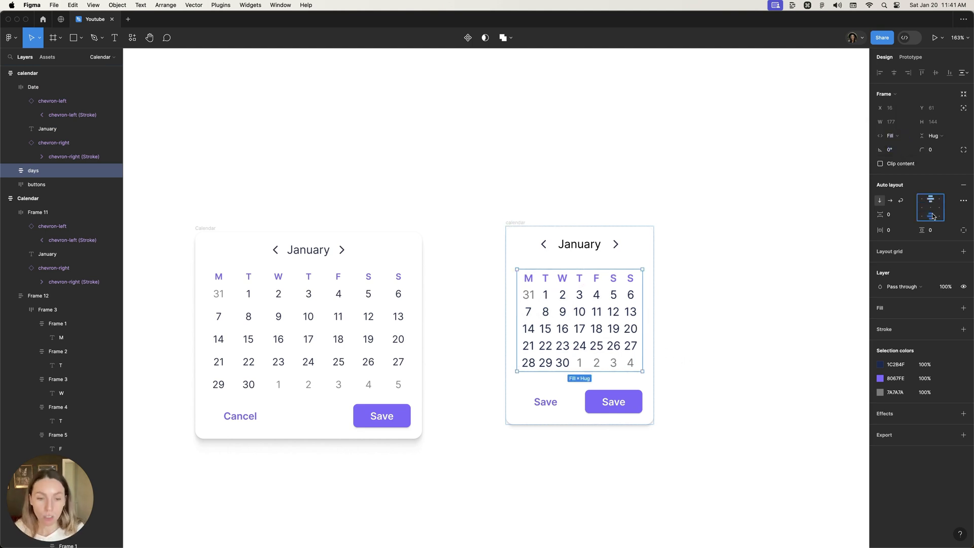
key(super+alt+r)
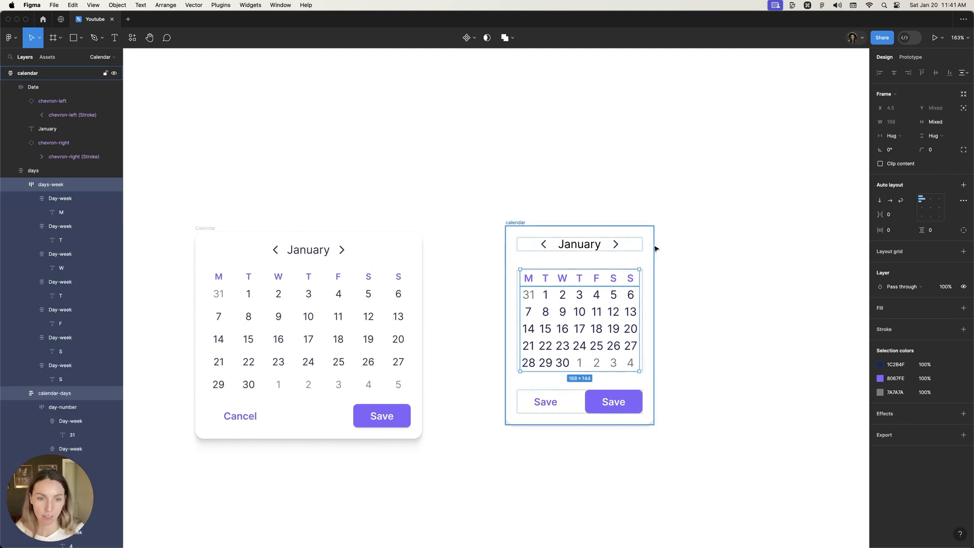
Make the weekday row fill the card width with its letters centred
click(594, 283)
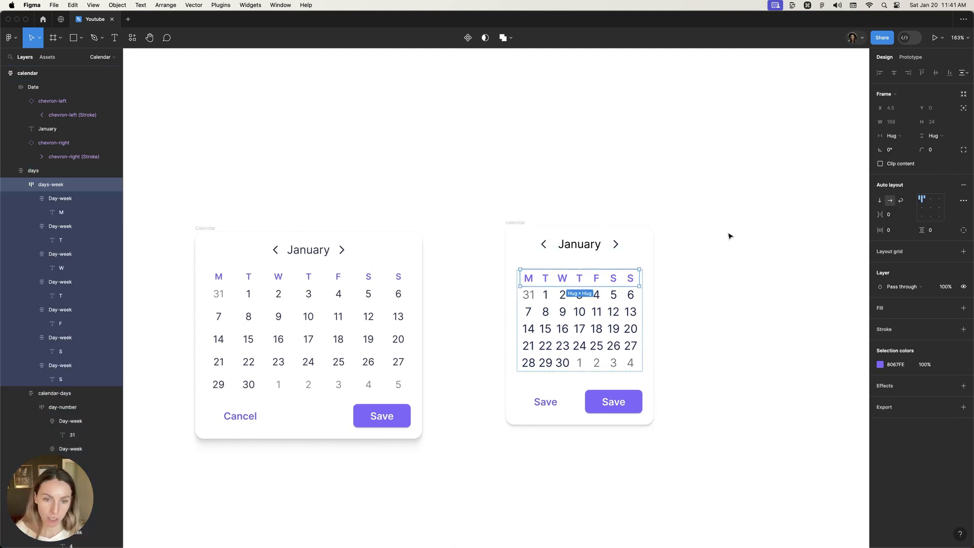
click(892, 135)
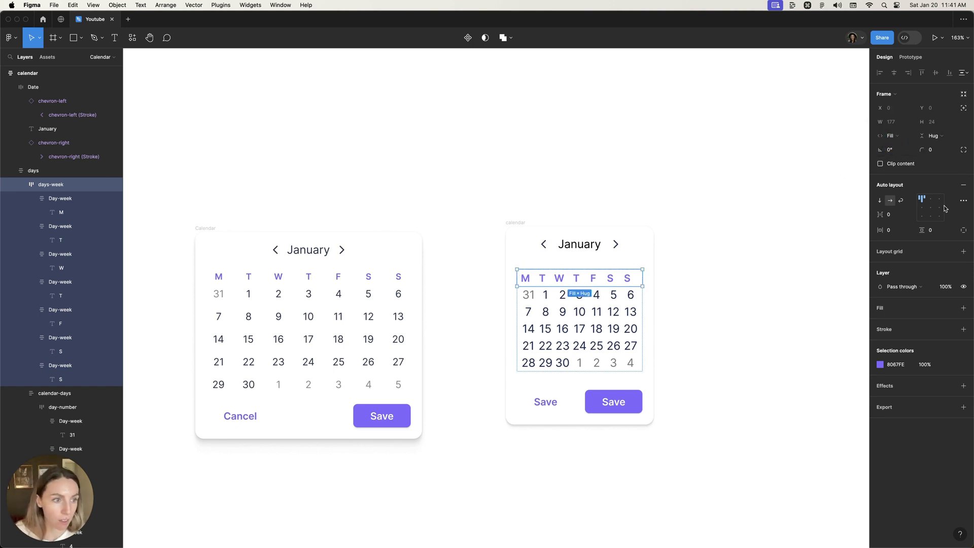
click(927, 199)
click(928, 199)
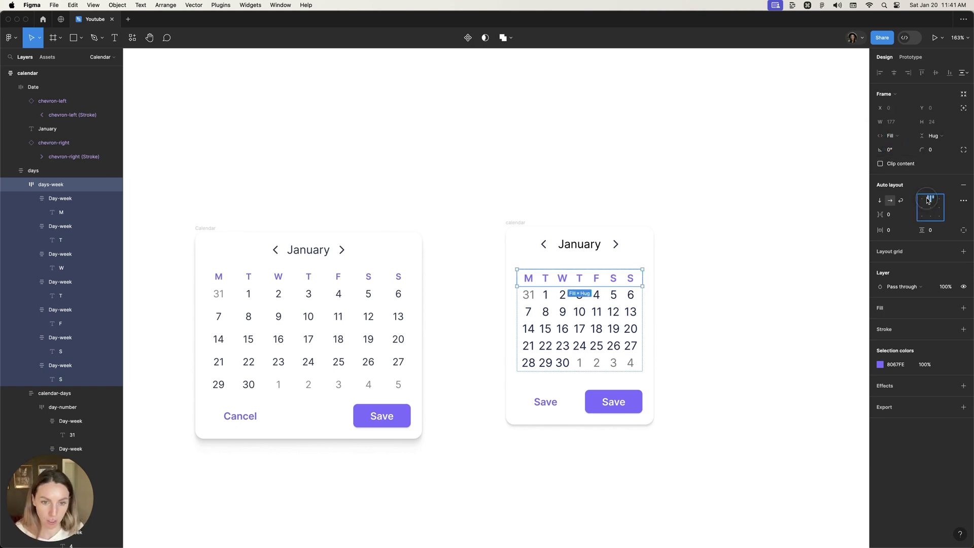
click(929, 207)
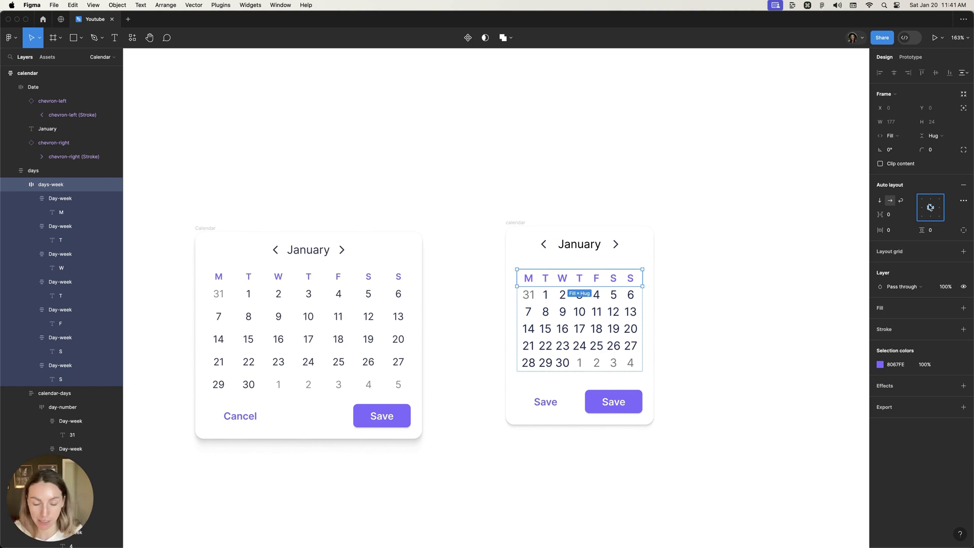
Set every weekday cell to Fill container width so they share the row equally
key(Return)
key(Return)
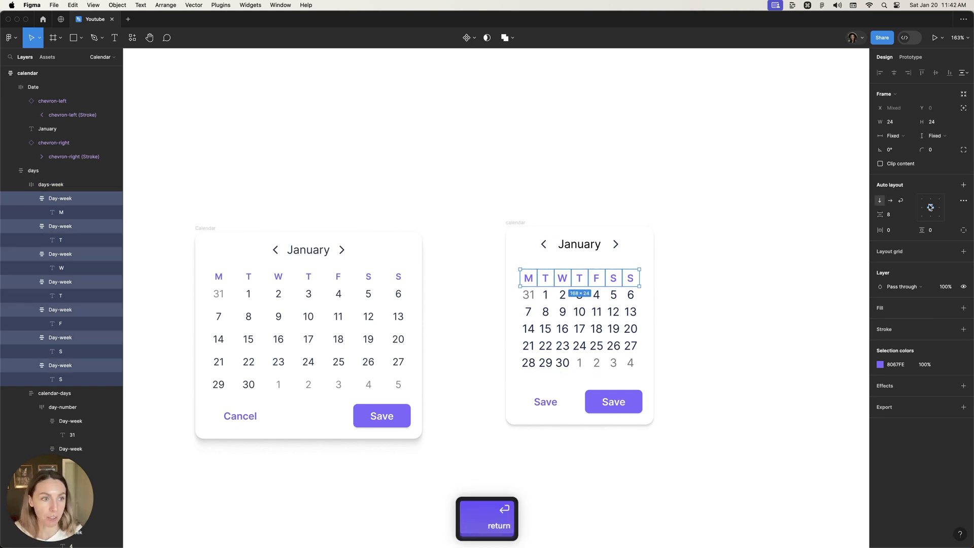
click(895, 137)
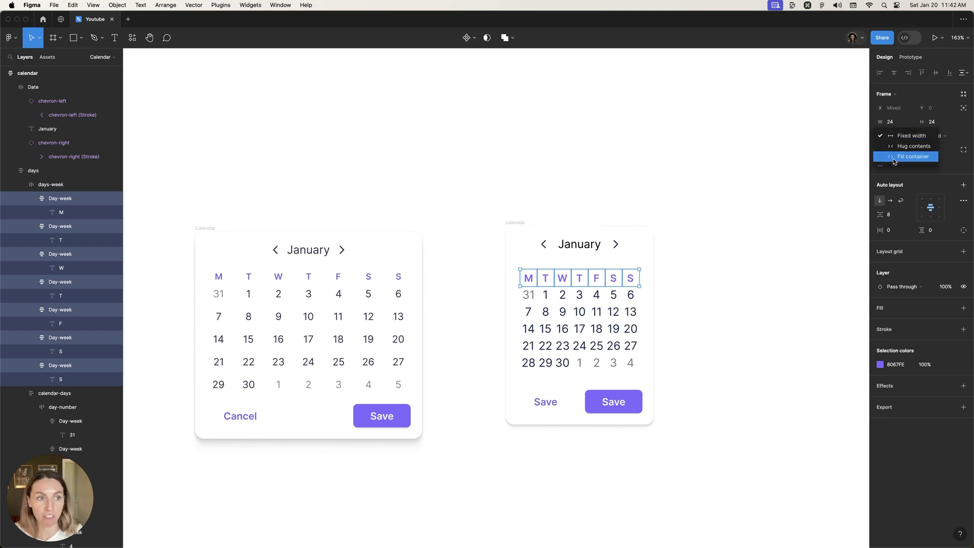
click(894, 158)
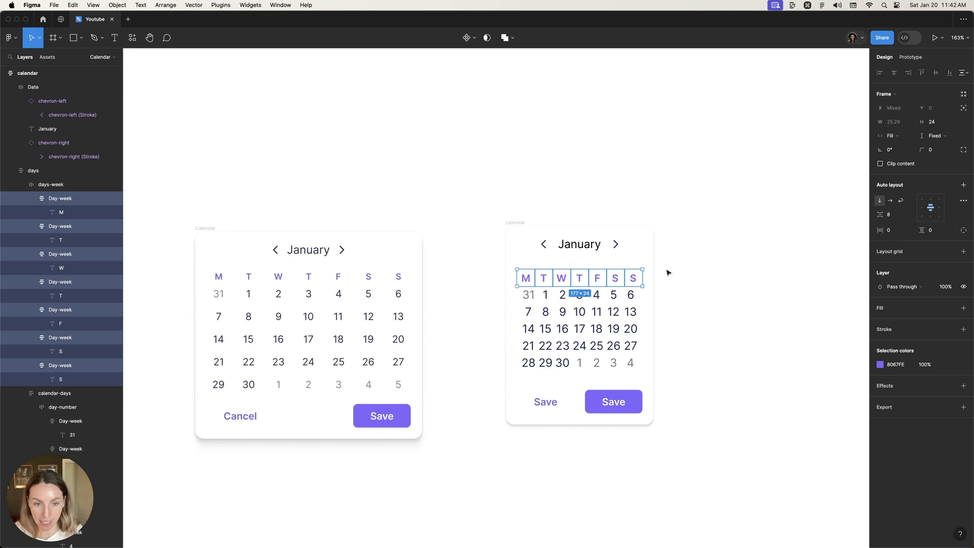
Make the date grid fill the card width with its day numbers centred
click(586, 310)
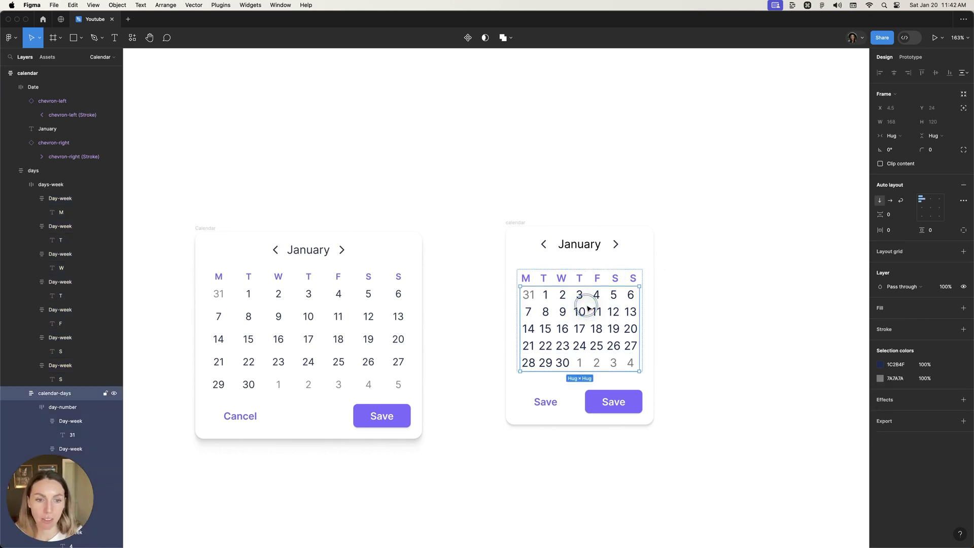
click(890, 135)
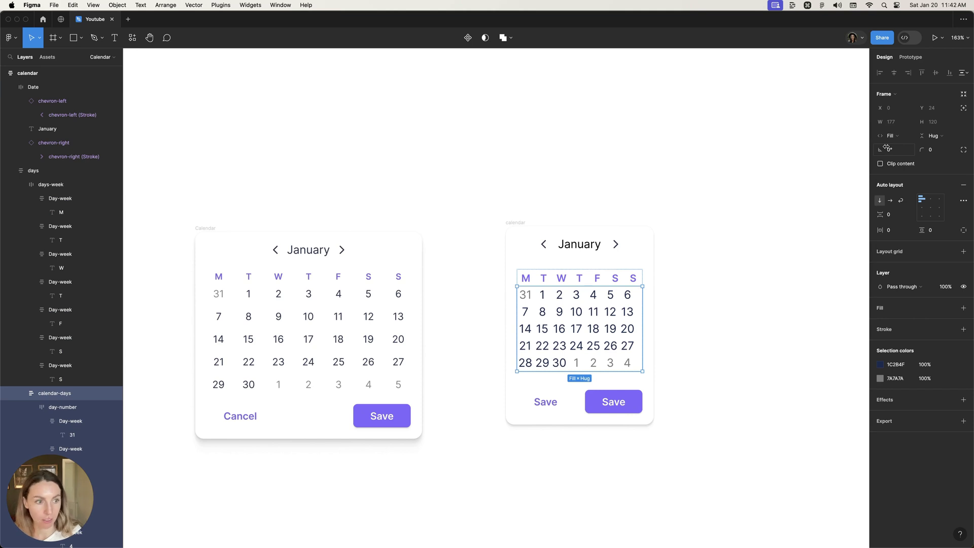
click(929, 202)
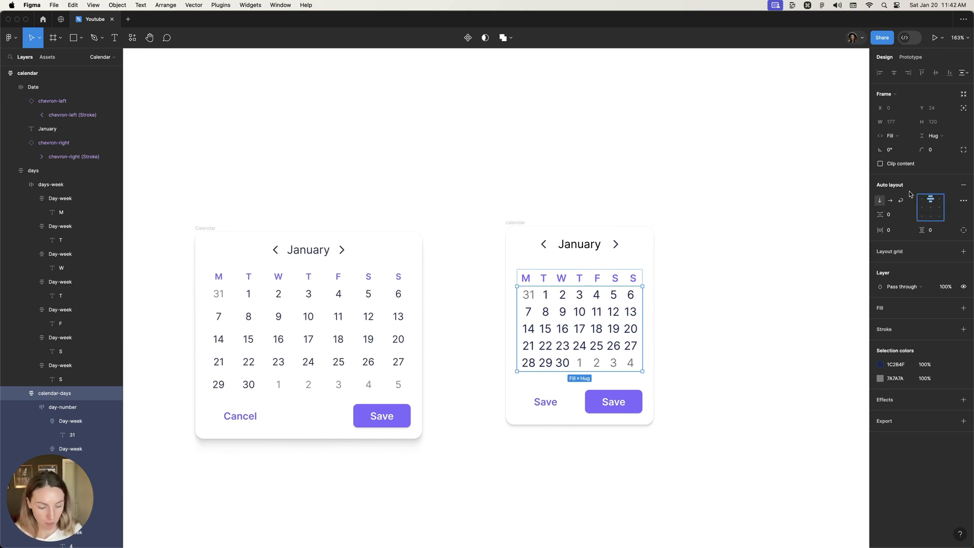
click(932, 206)
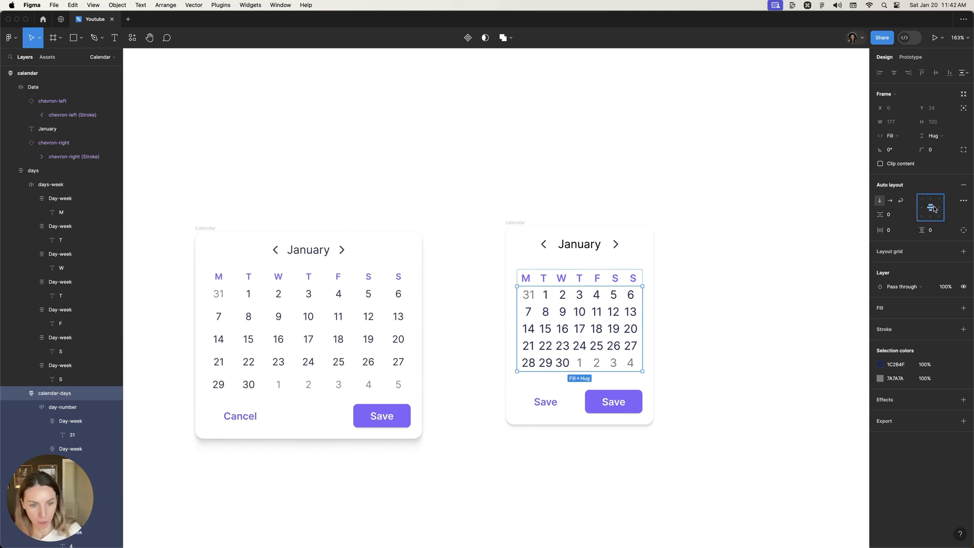
Set every date cell to Fill container width within its row
key(Return)
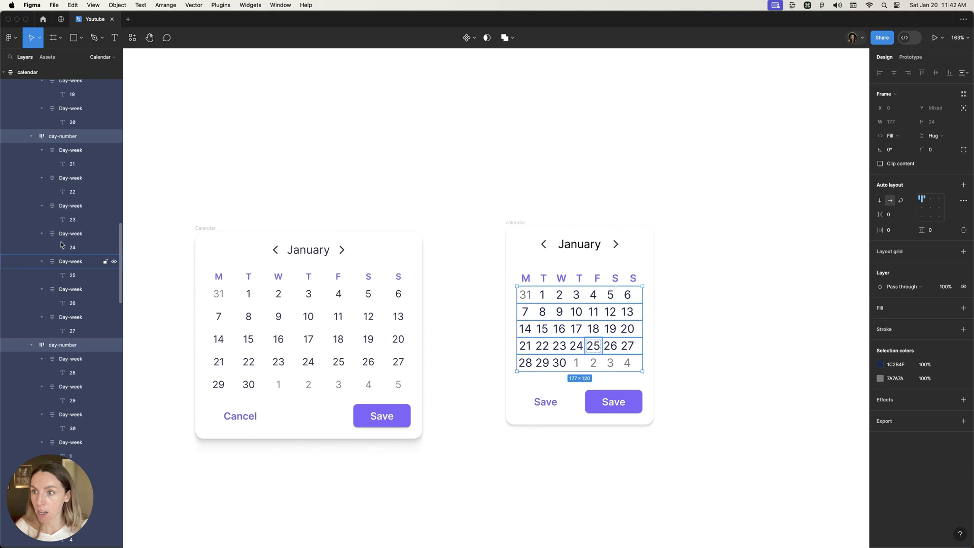
scroll(106, 257, up, 5)
scroll(76, 259, up, 5)
scroll(54, 259, up, 5)
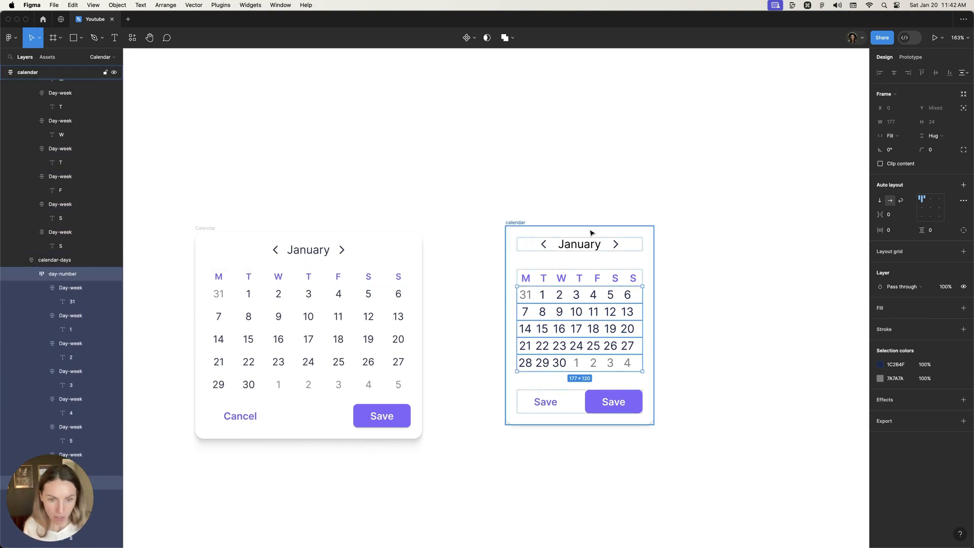
key(Return)
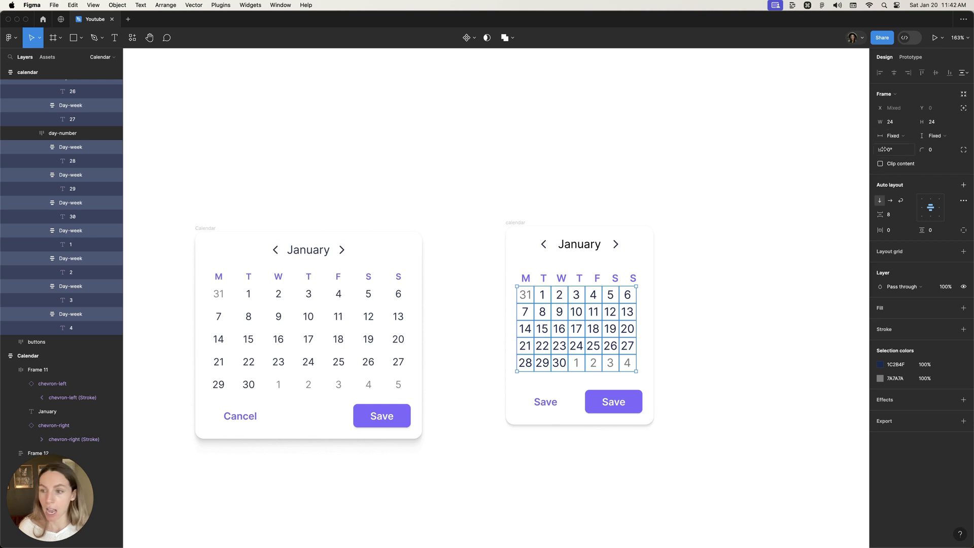
click(896, 137)
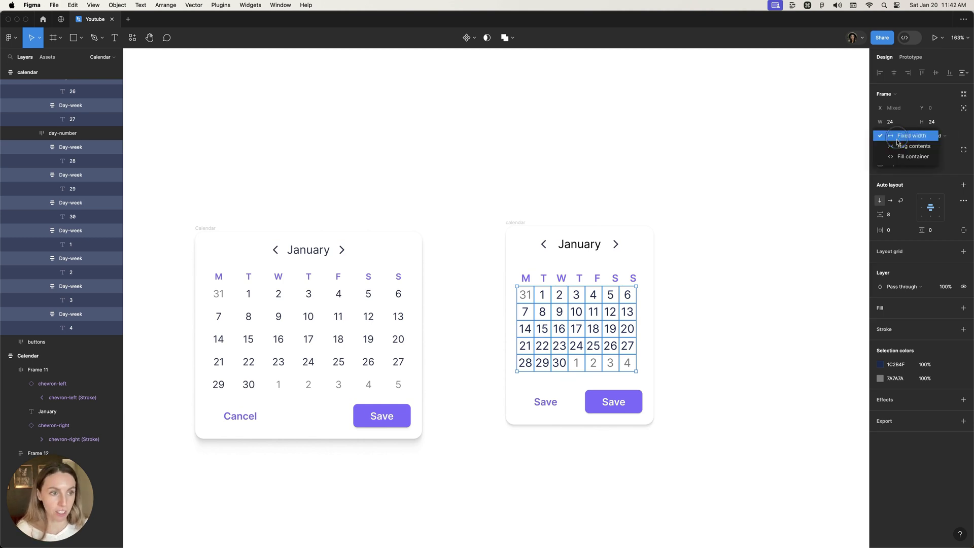
click(894, 156)
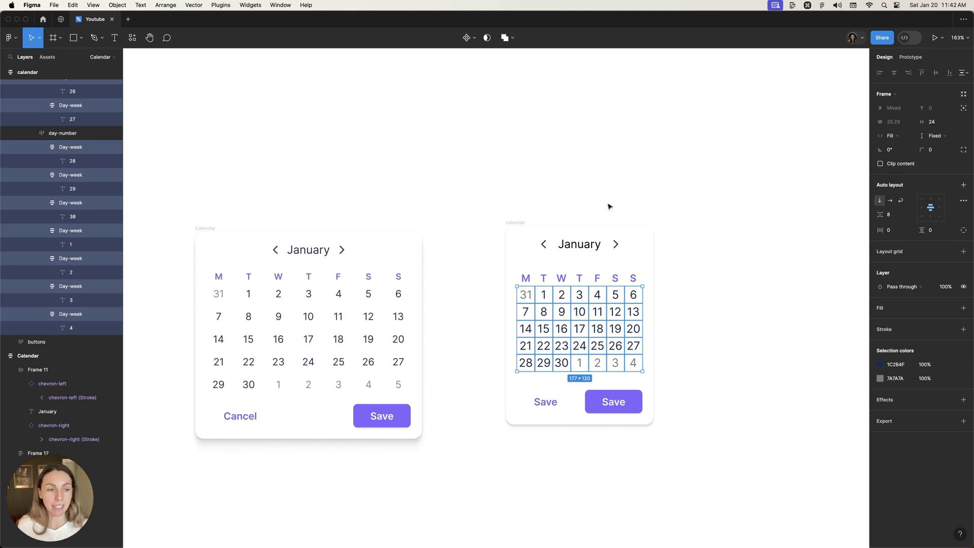
Set the Save buttons row to Fill container width and select the parent calendar
click(541, 226)
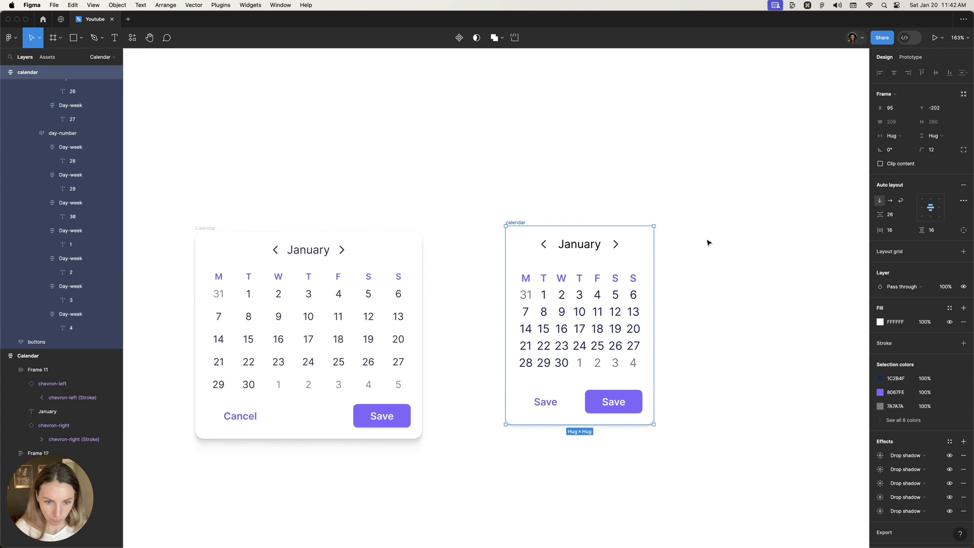
click(563, 401)
click(884, 136)
click(906, 156)
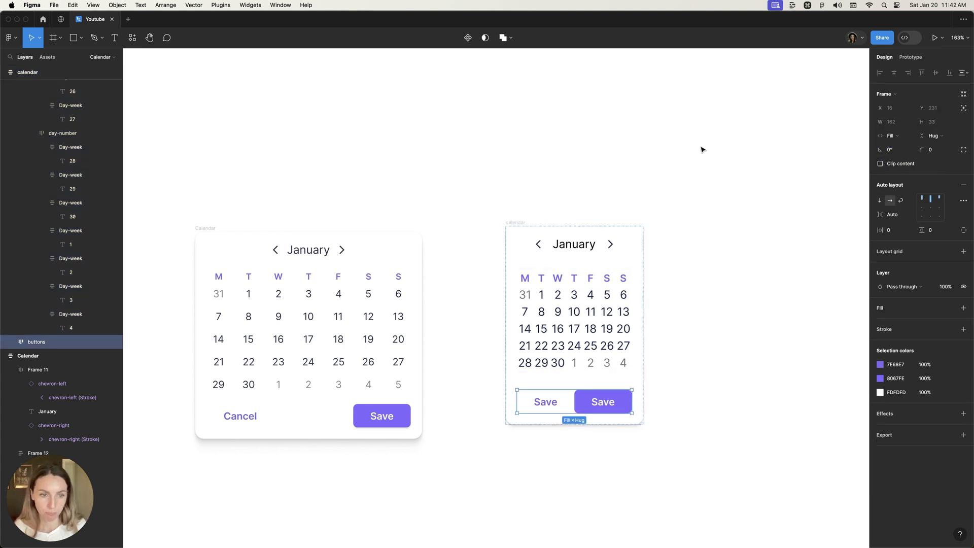
key(shift+Return)
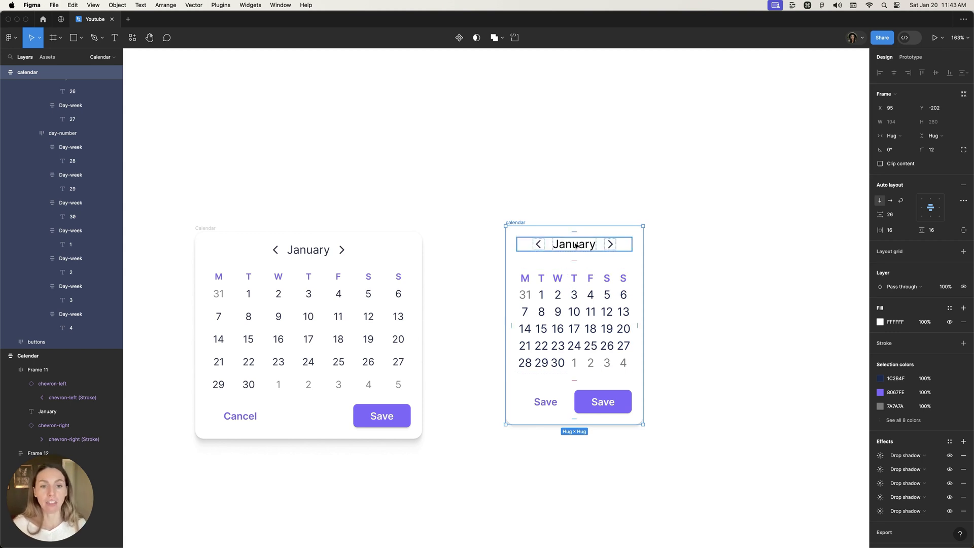
Reselect the days grid, then the whole calendar card
click(570, 314)
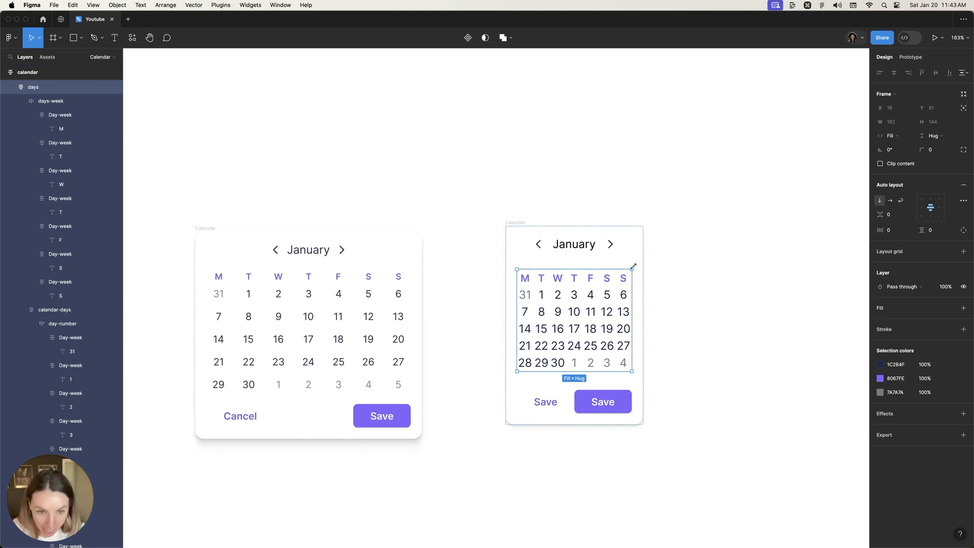
click(508, 221)
click(605, 296)
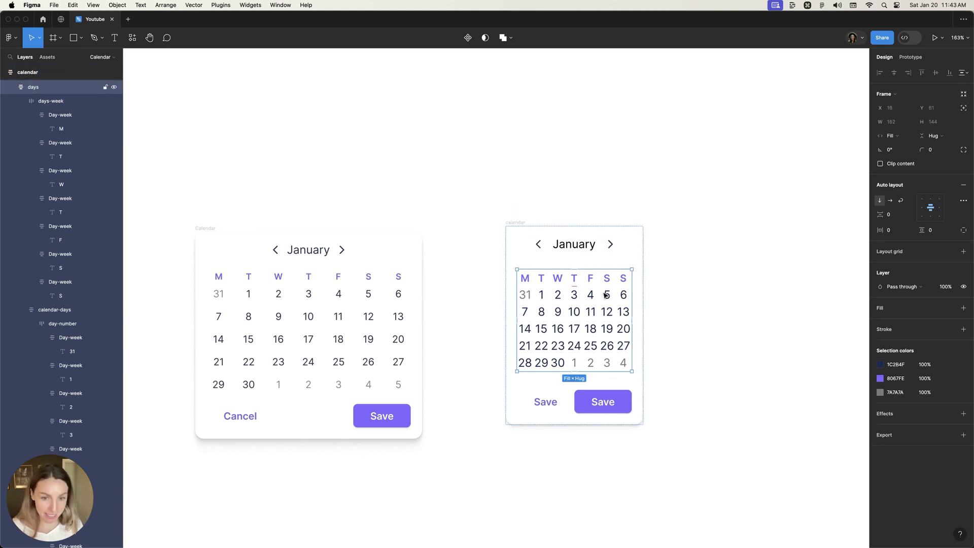
click(636, 255)
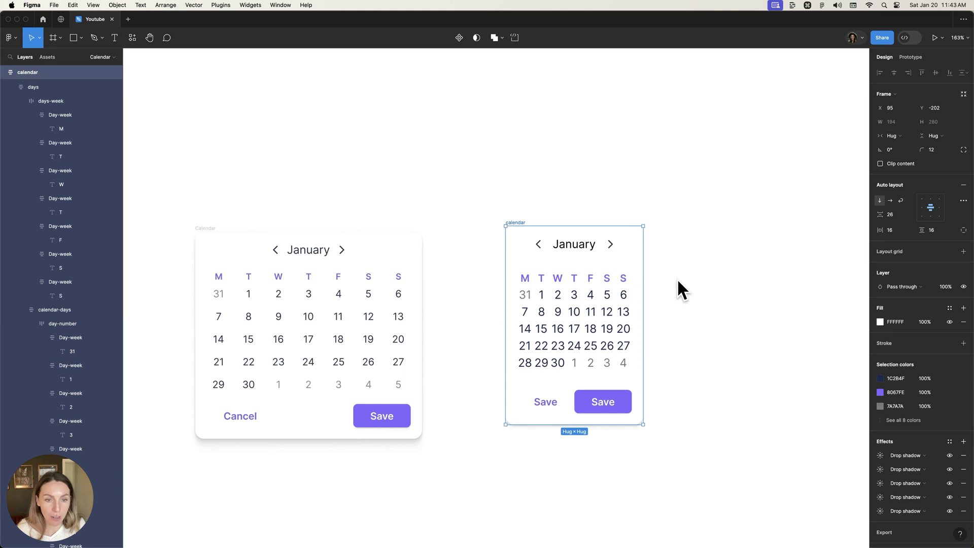
Widen the card to 401 and set an 8 gap between weekday letters
drag(643, 270, 788, 276)
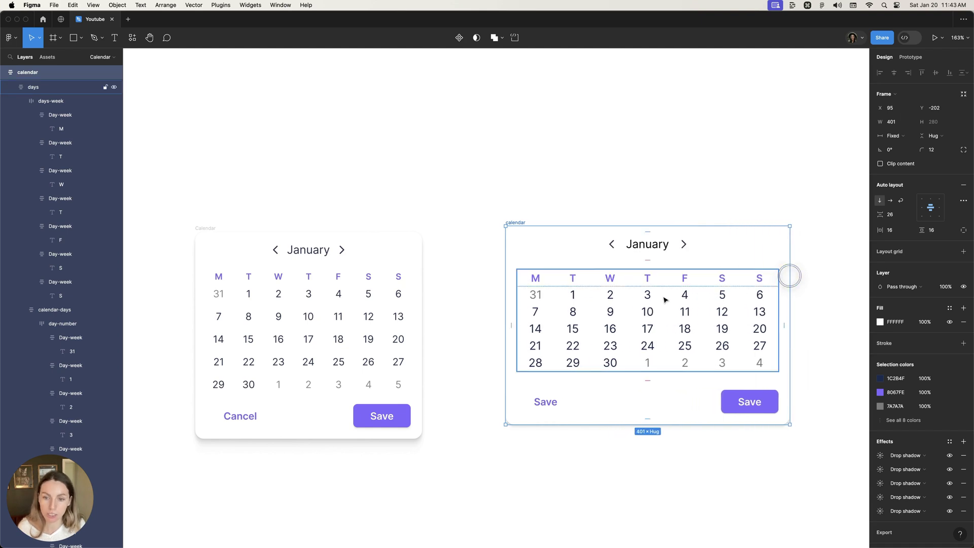
click(560, 315)
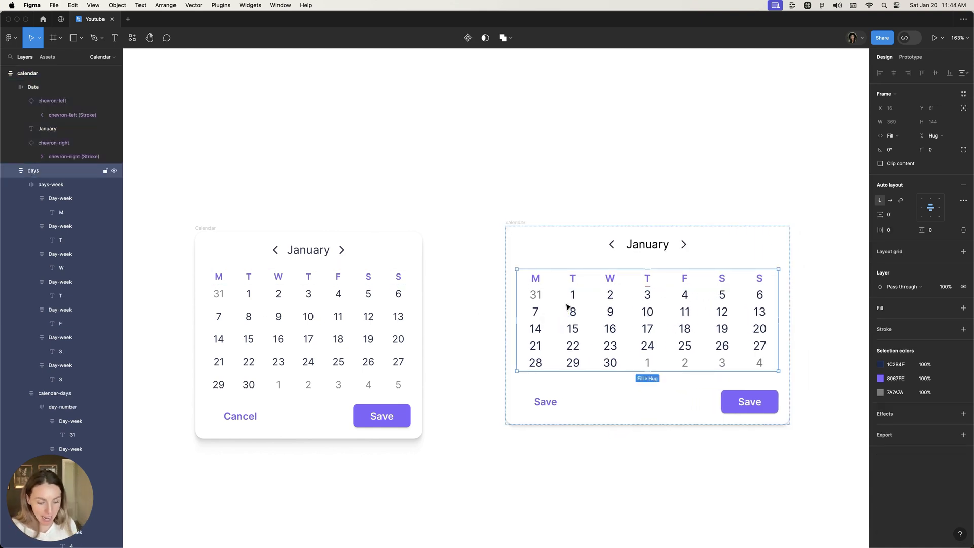
key(Return)
click(598, 280)
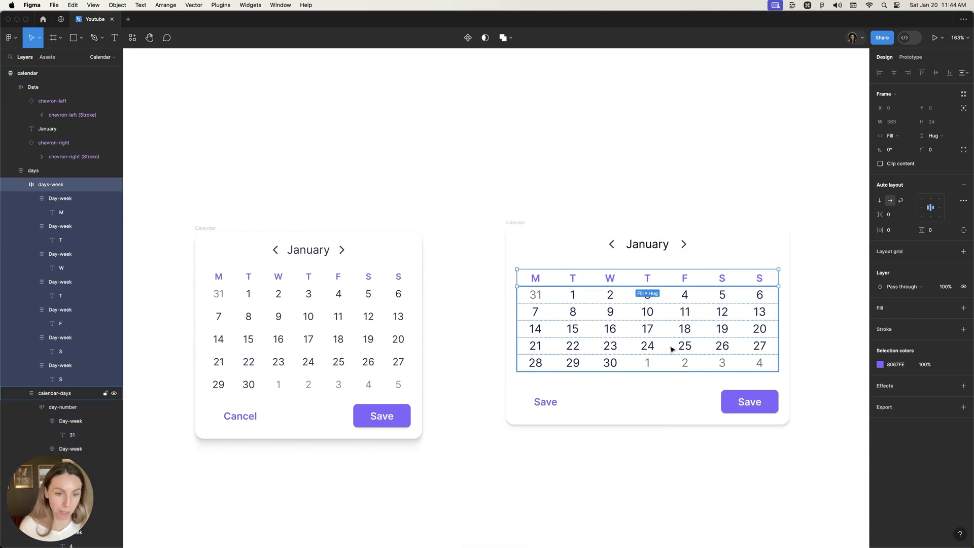
click(890, 216)
text(8)
key(Return)
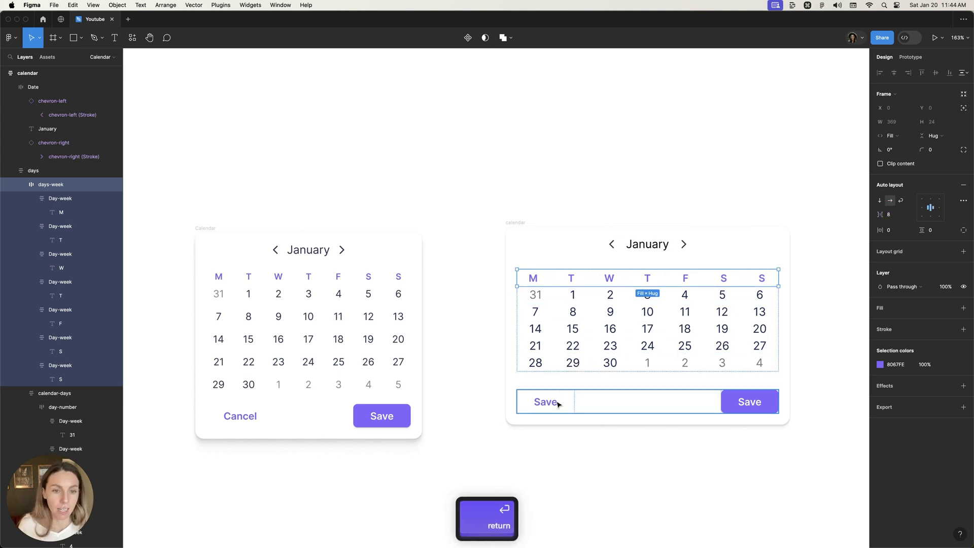
Set 8 gaps between dates within rows and between the date rows
click(597, 331)
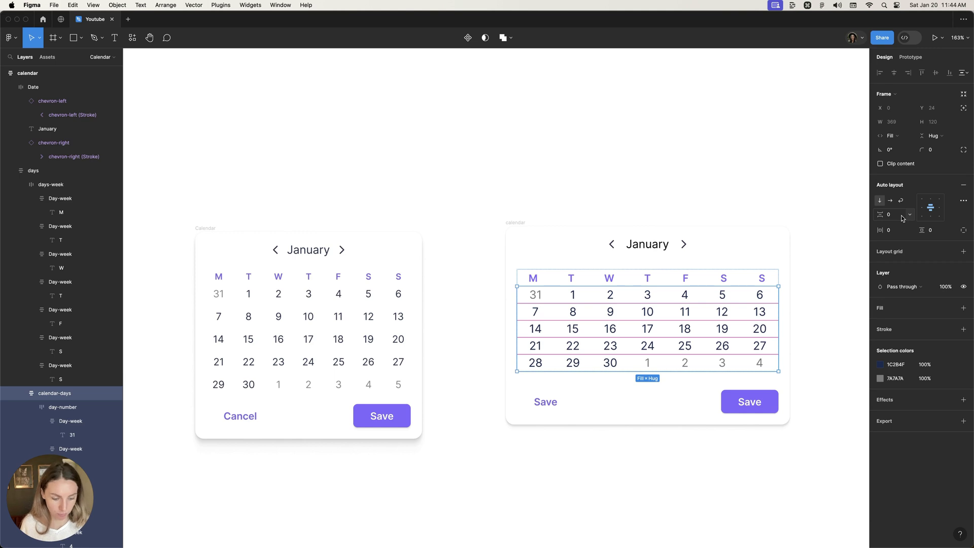
key(Return)
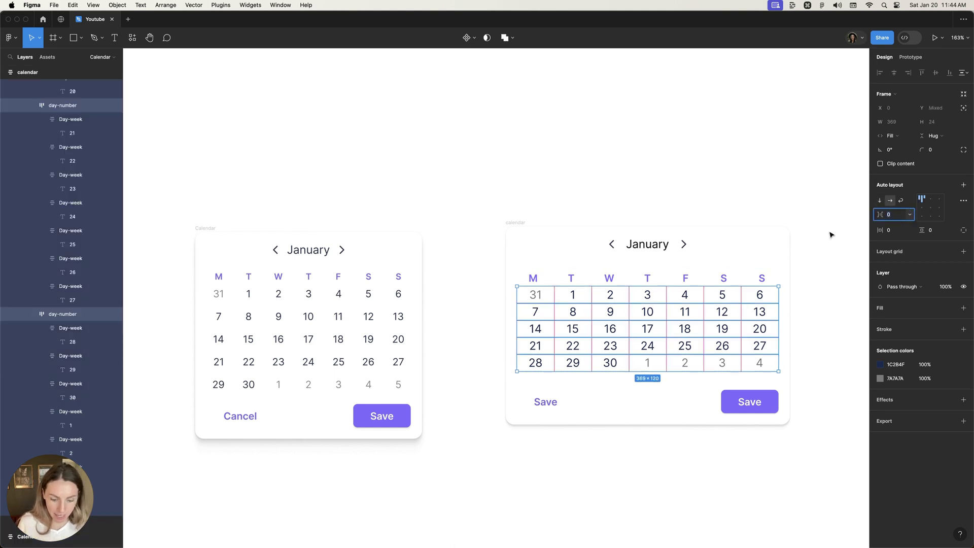
text(8)
key(Return)
key(shift+Return)
click(888, 214)
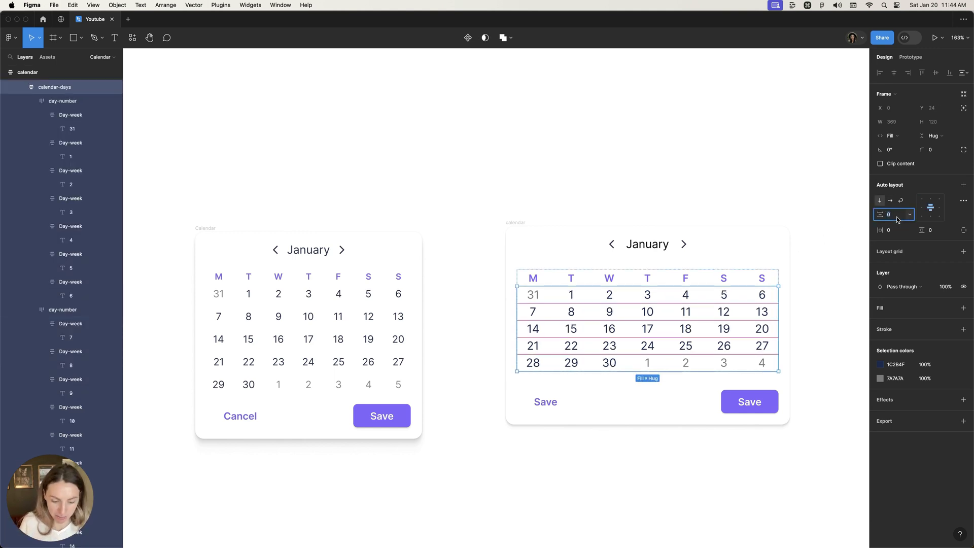
text(8)
key(Return)
click(596, 148)
scroll(601, 150, down, 3)
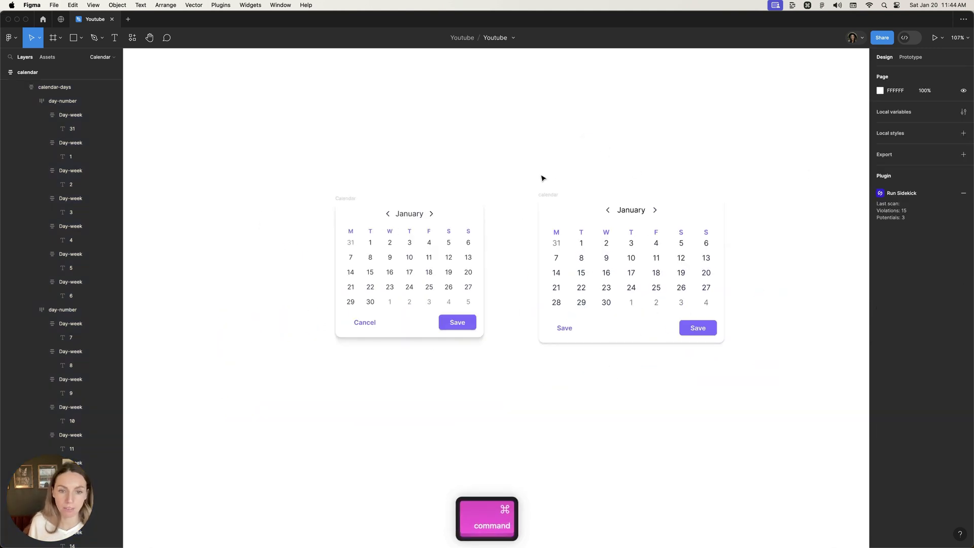
Drag the calendar card wider to test how its contents stretch
click(549, 194)
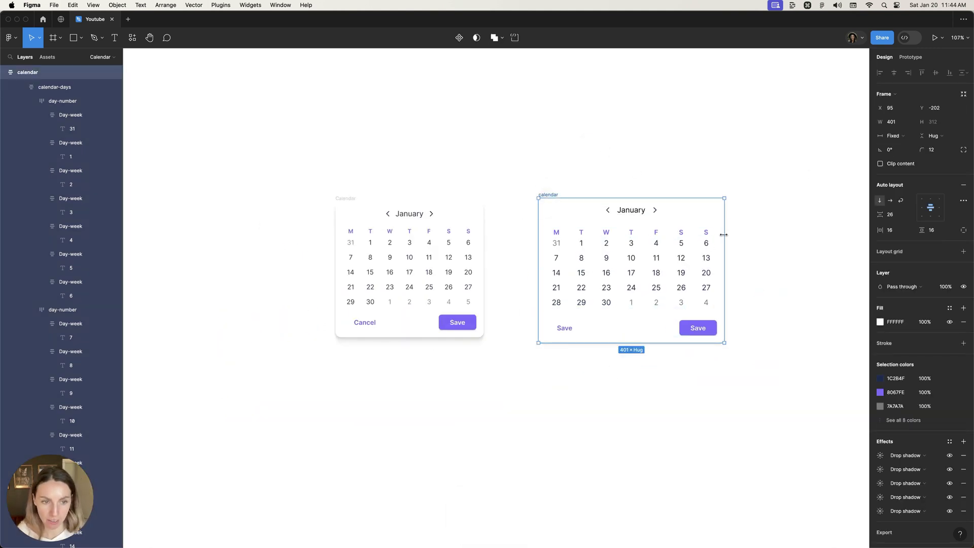
drag(723, 234, 690, 215)
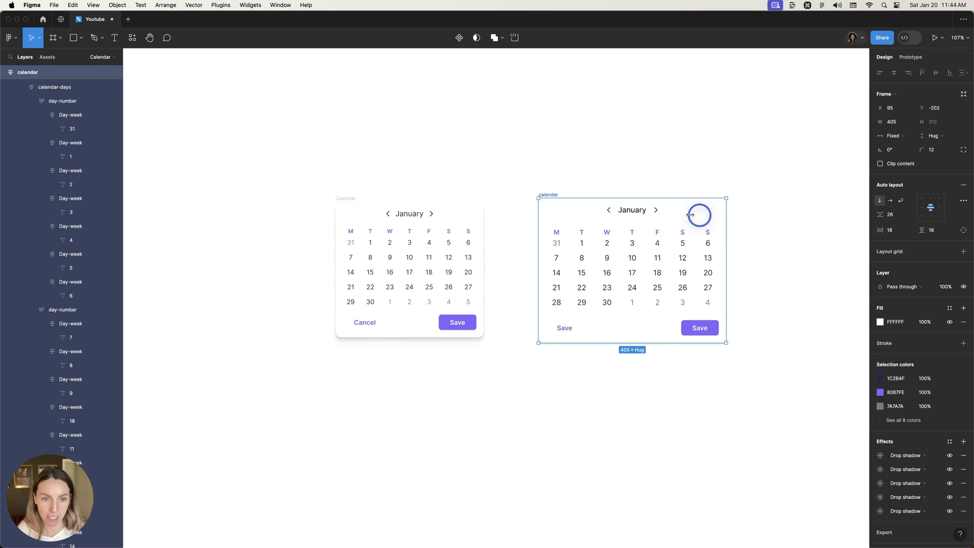
mouse_move(690, 215)
mouse_down()
mouse_move(773, 233)
mouse_move(659, 240)
mouse_move(809, 246)
mouse_move(720, 274)
mouse_move(791, 266)
mouse_move(764, 261)
mouse_move(782, 264)
mouse_up()
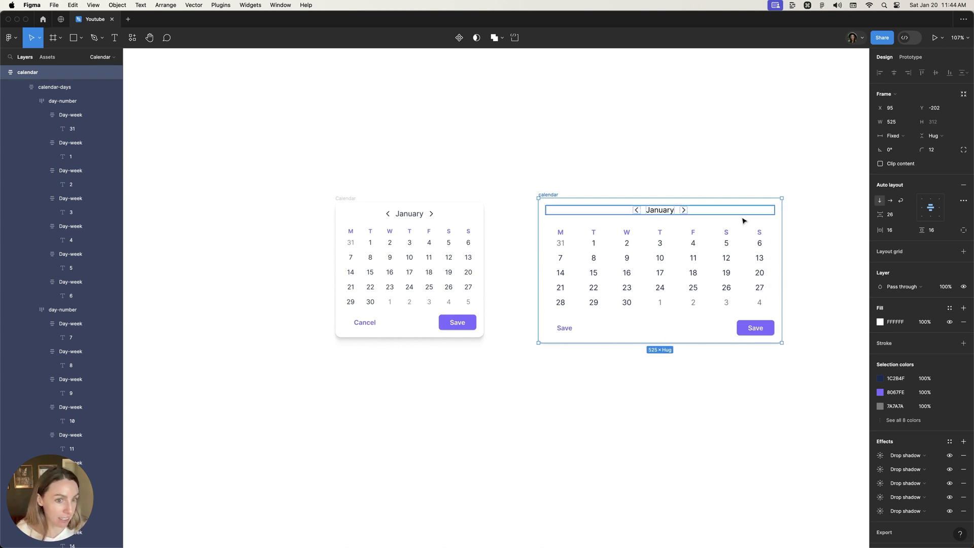
Try Hug contents width, then stretch the card back out to a fixed 500
click(901, 136)
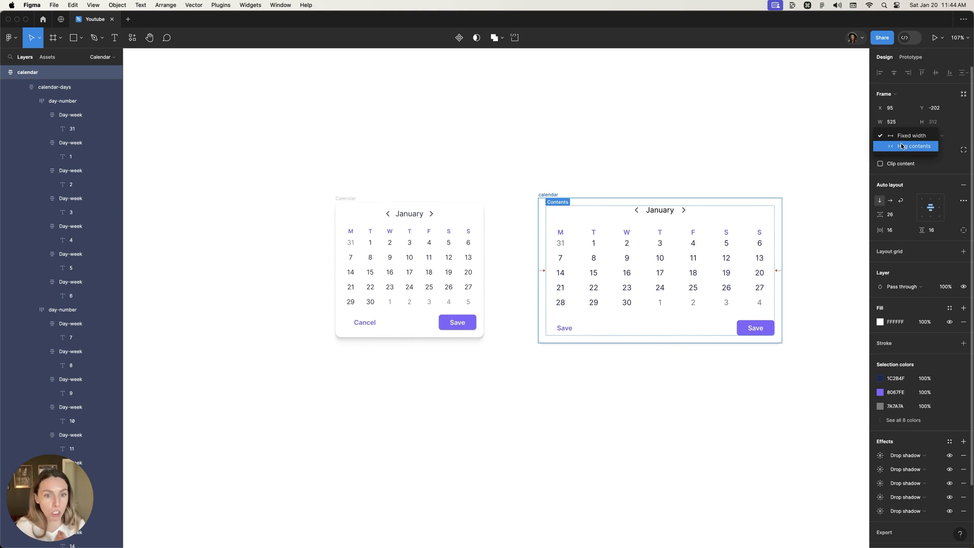
click(902, 145)
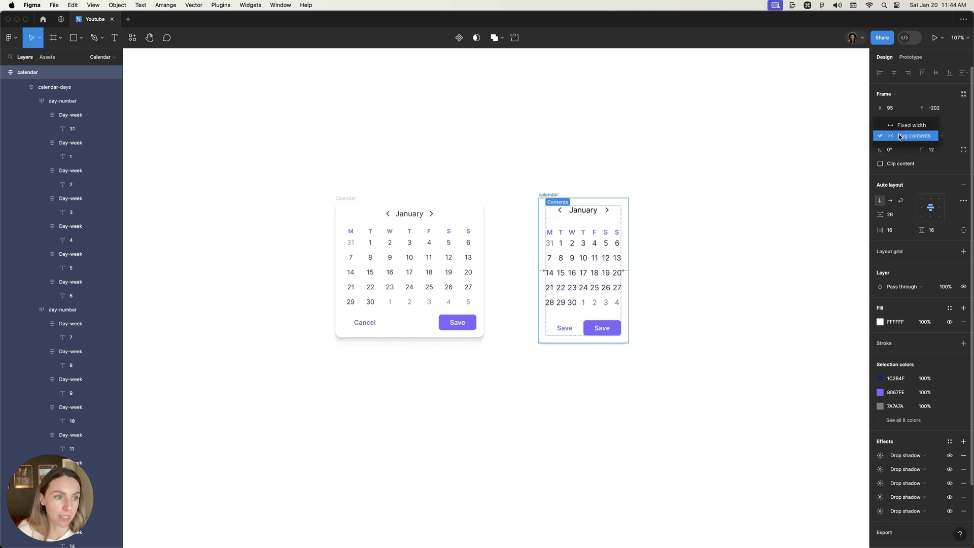
drag(627, 246, 763, 246)
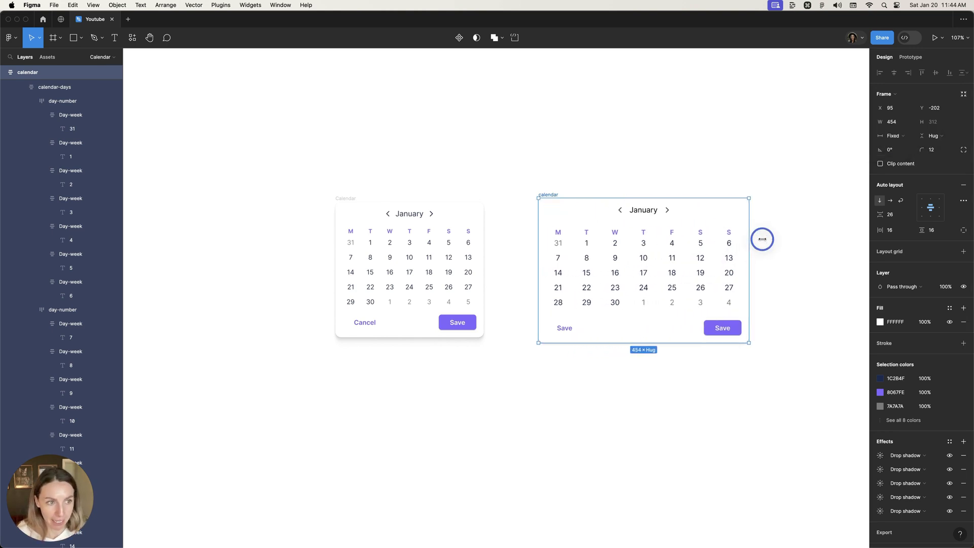
click(570, 263)
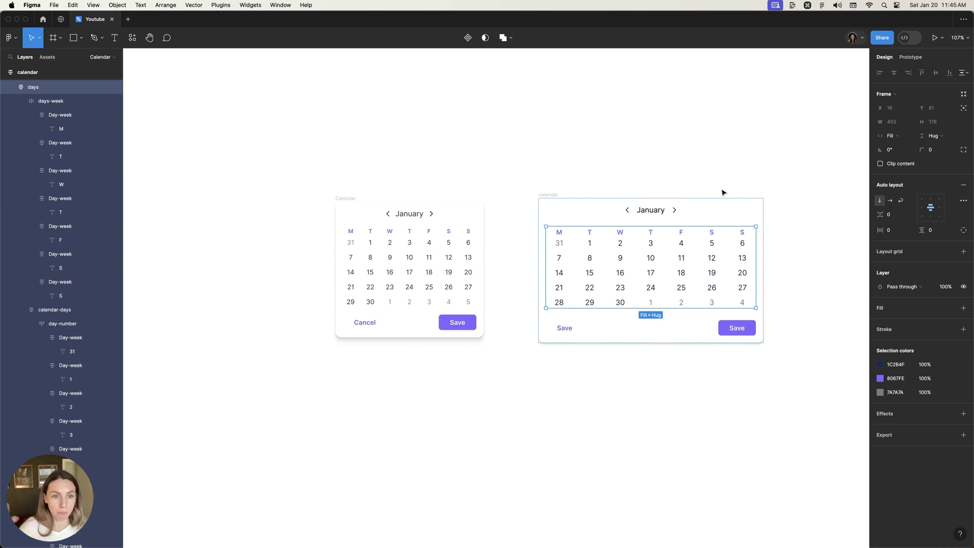
key(Escape)
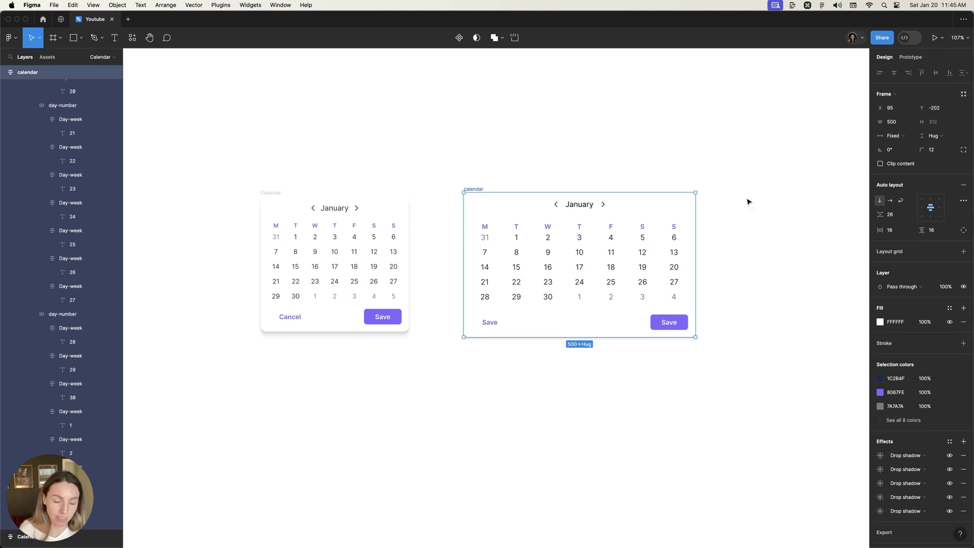